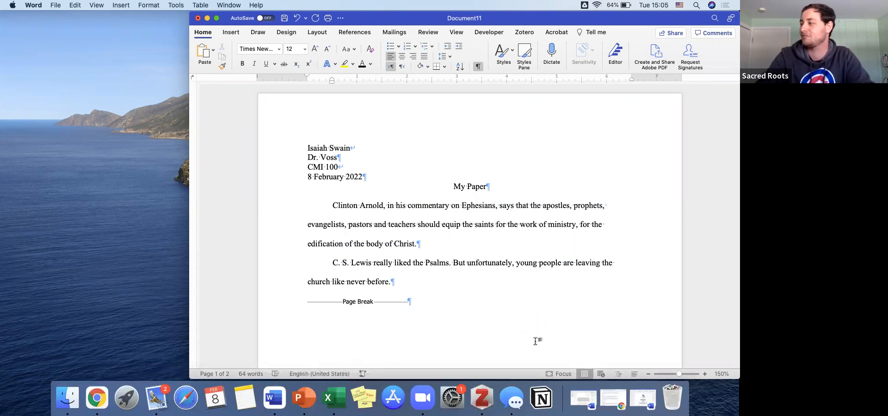
- Switch to Zotero and copy a Modern Language Association 9th edition bibliography of the Box B collection to the clipboard
click(483, 406)
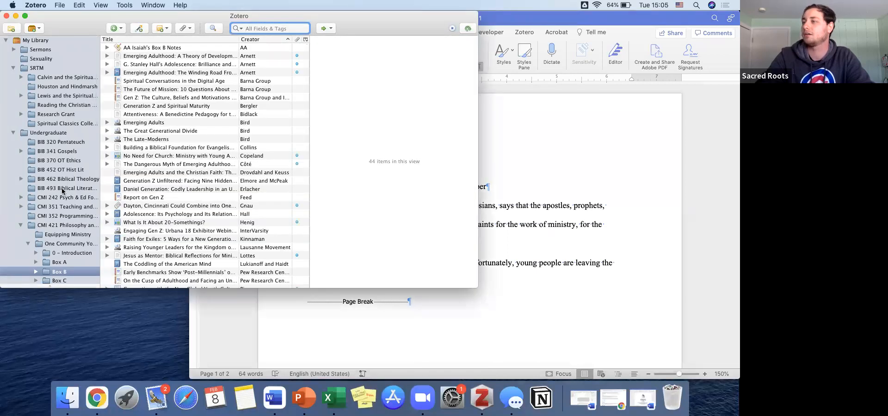
scroll(61, 194, down, 1)
scroll(59, 194, down, 2)
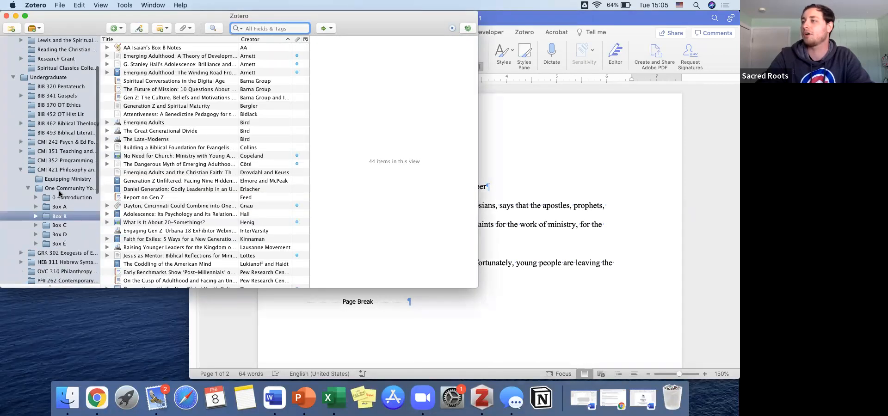
click(71, 217)
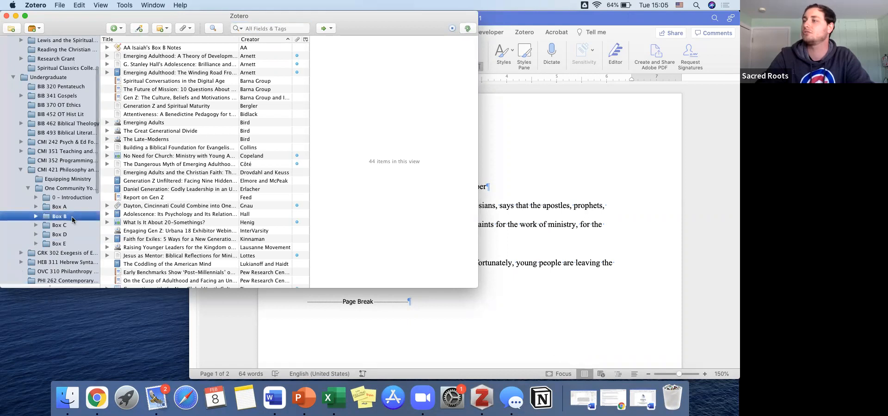
right_click(63, 219)
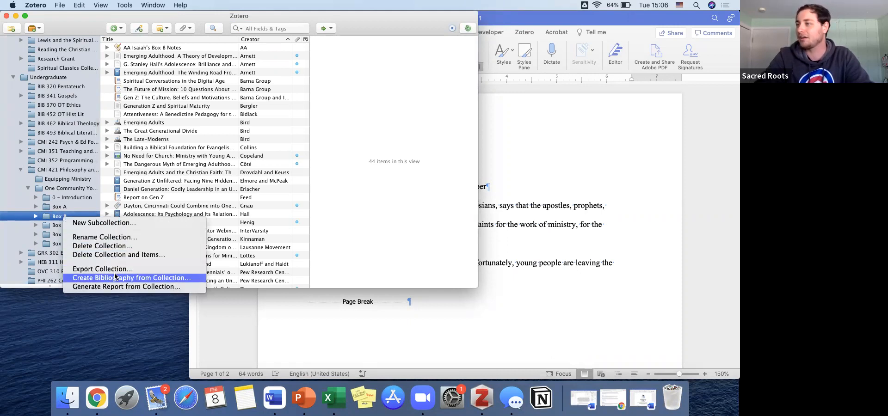
click(141, 281)
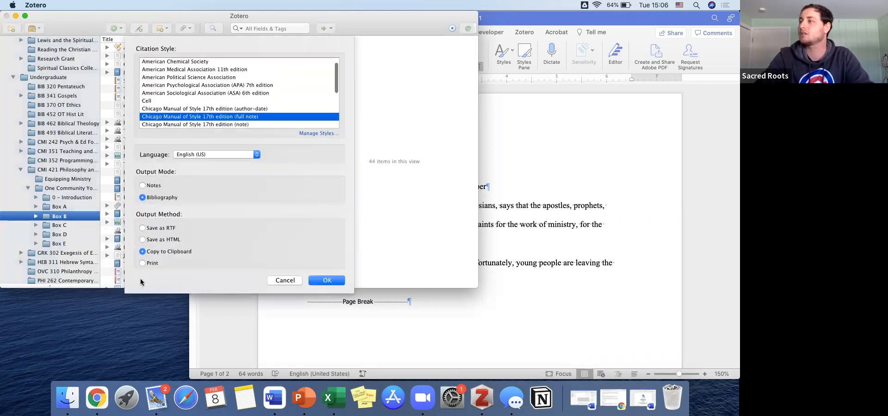
scroll(242, 99, down, 5)
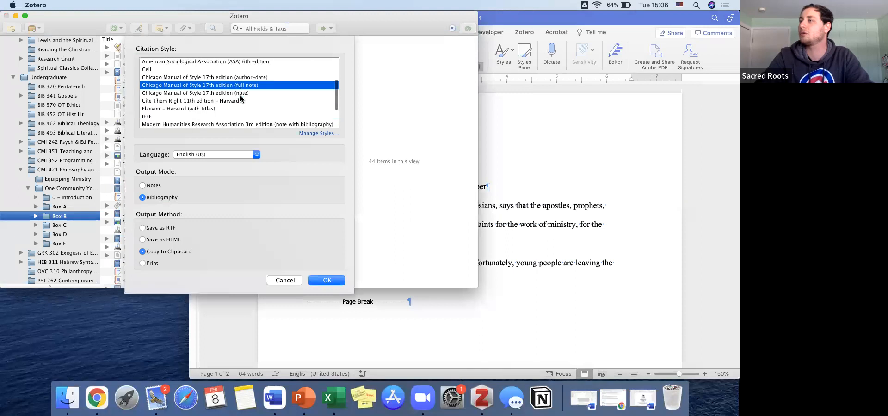
click(178, 100)
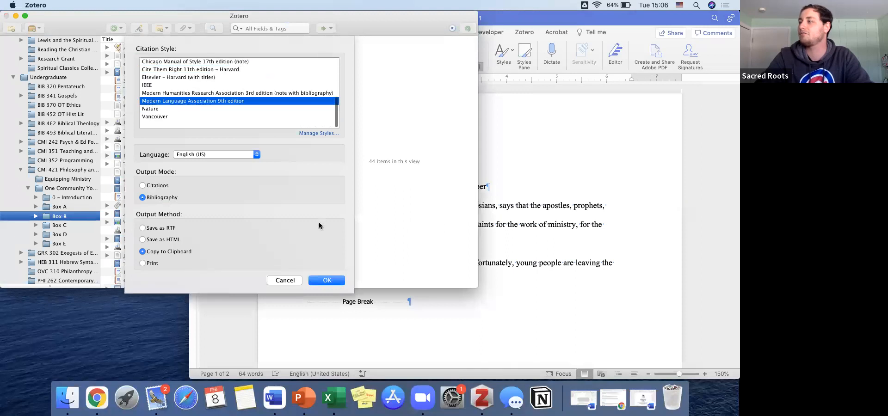
key(Return)
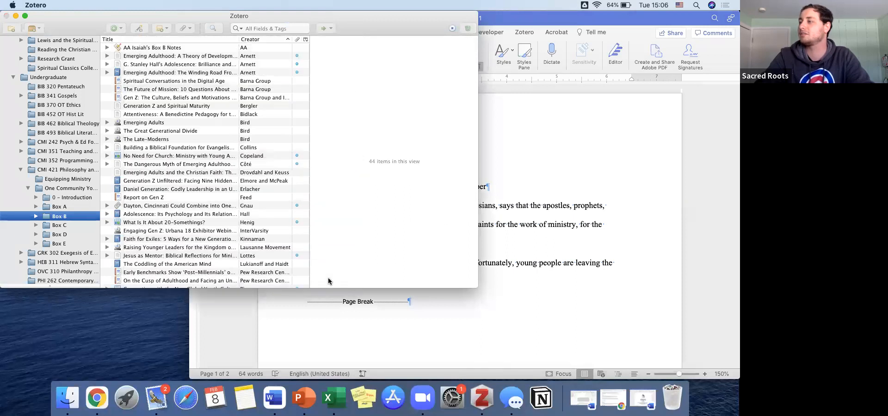
- Switch to Word, paste the copied bibliography beneath the Works Cited heading and look through its entries
click(481, 328)
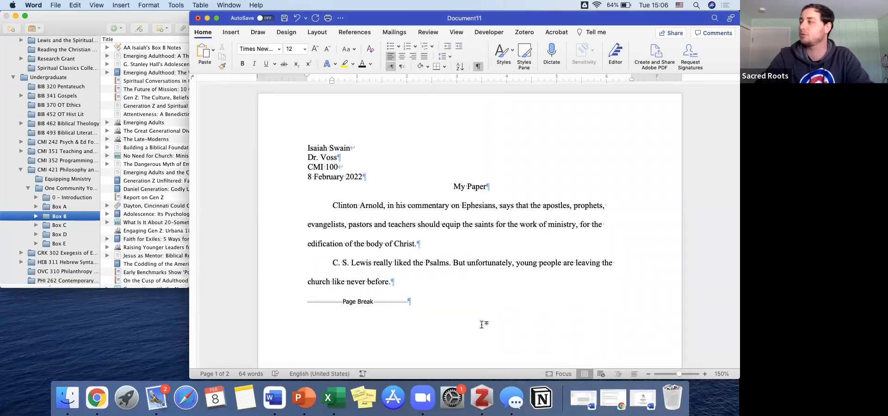
scroll(481, 325, down, 3)
scroll(481, 325, down, 5)
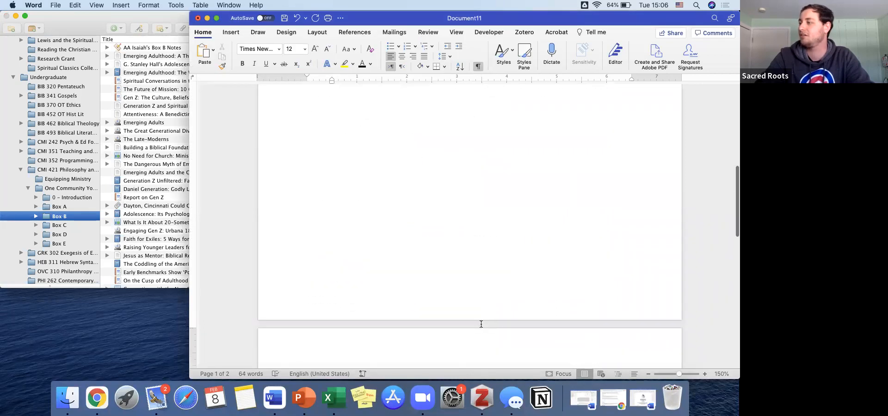
scroll(481, 323, down, 4)
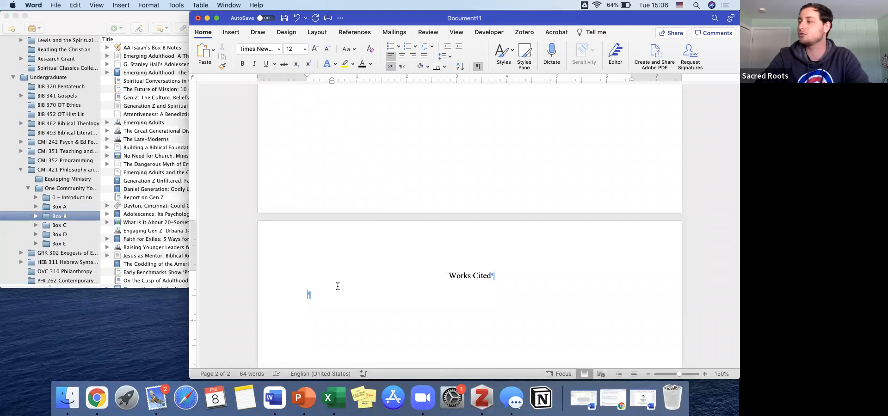
key(super+v)
scroll(438, 259, up, 15)
scroll(438, 258, up, 15)
scroll(438, 258, down, 3)
scroll(438, 259, down, 3)
scroll(437, 258, up, 1)
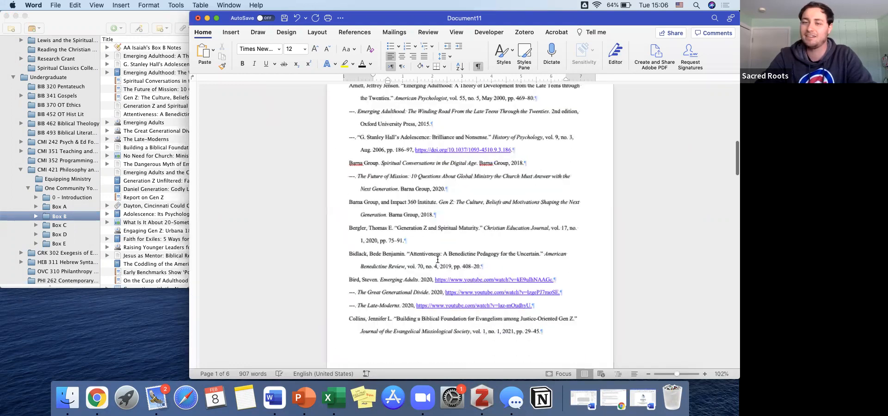
scroll(437, 259, up, 2)
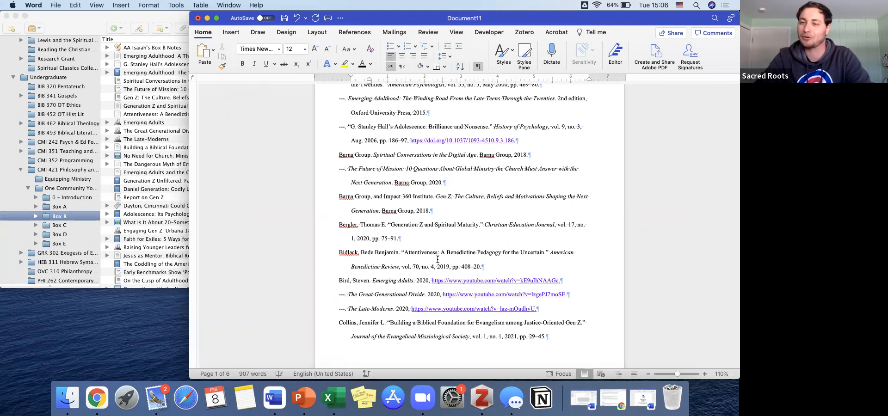
- Undo the pasted bibliography and return to the paper's first page
key(super+z)
scroll(438, 258, up, 3)
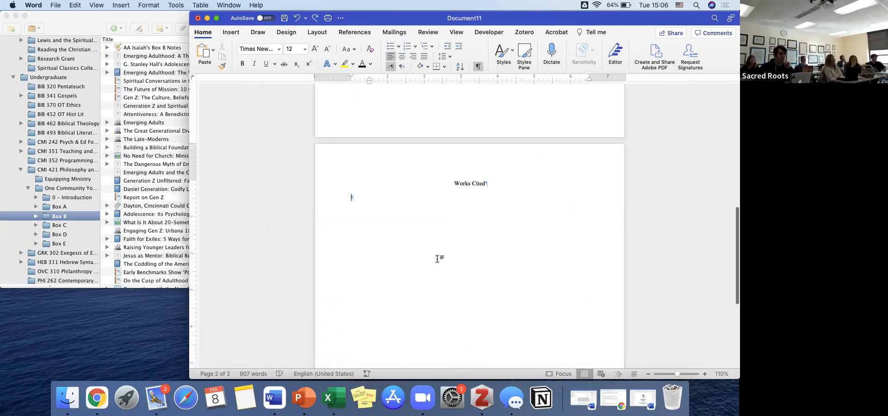
scroll(437, 258, up, 10)
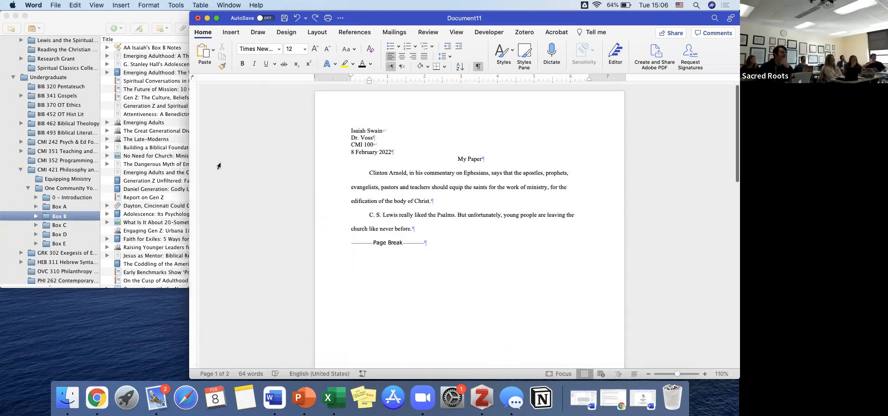
click(2, 227)
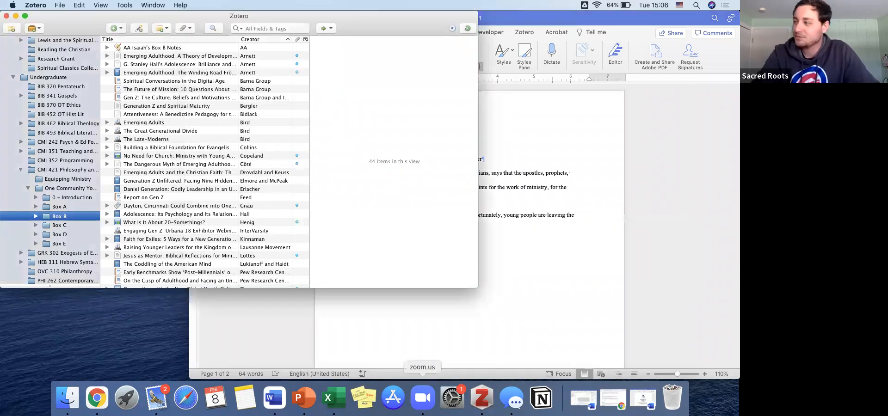
click(379, 330)
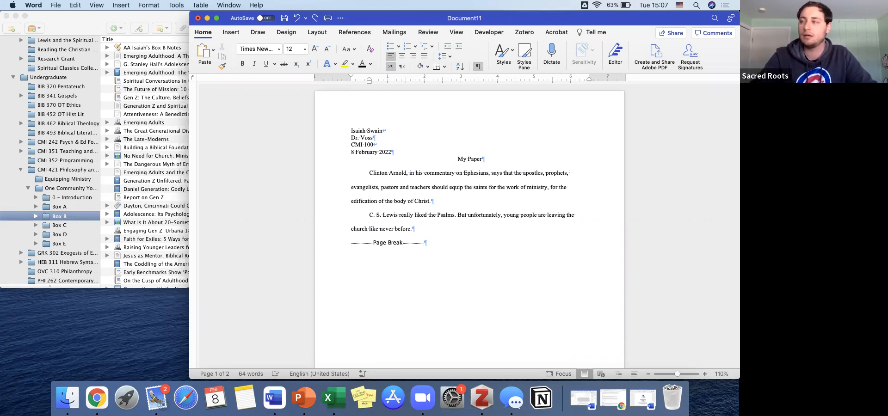
- Switch to Chrome, open zotero.org to view the home page with its download option, and close the page
drag(0, 6, 317, 4)
text(zoter)
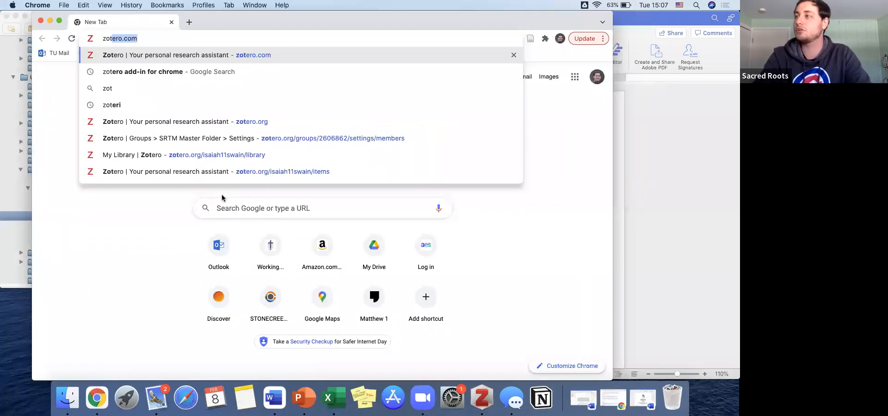
text(o.org)
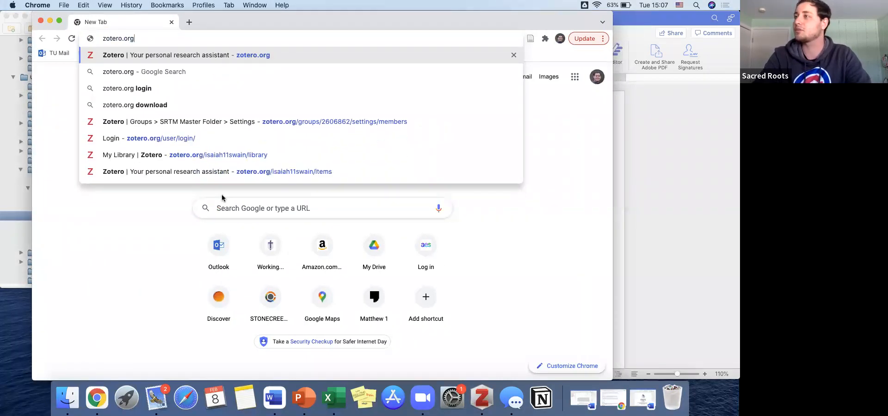
key(Return)
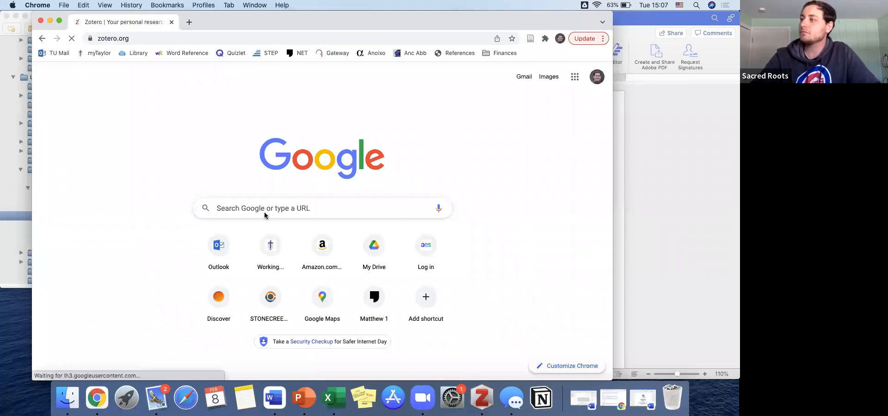
scroll(335, 261, down, 1)
scroll(337, 263, up, 1)
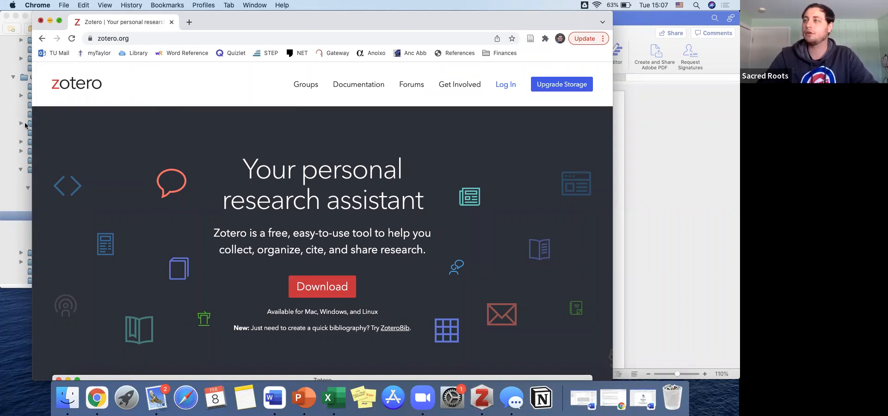
key(super+w)
- Switch back to Zotero, check the Word Processors add-in options in the Cite preferences, and close the preferences
click(9, 115)
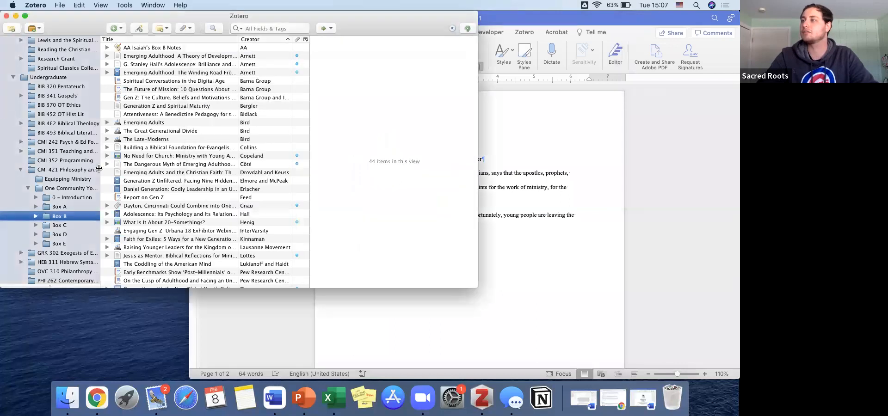
scroll(74, 198, up, 3)
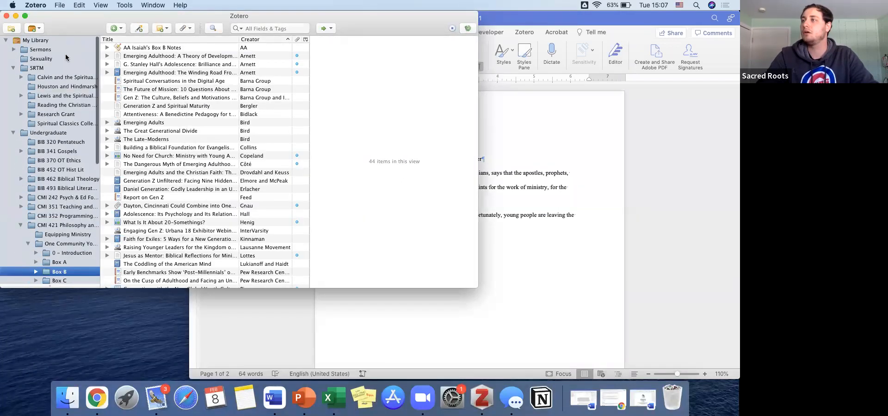
click(80, 5)
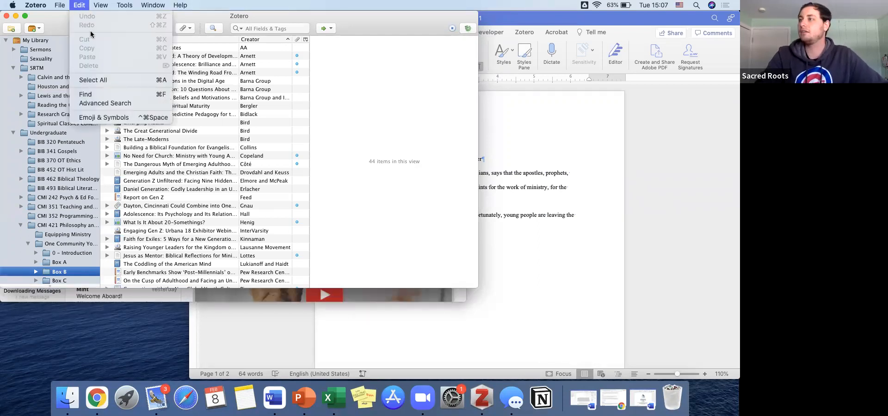
mouse_move(36, 5)
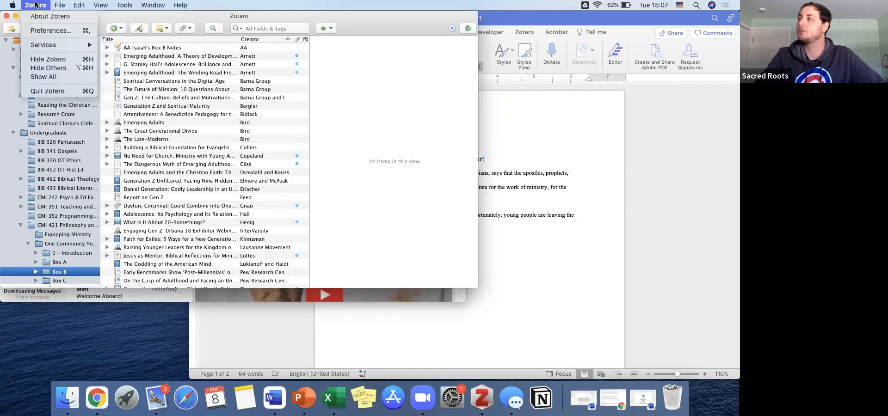
click(41, 35)
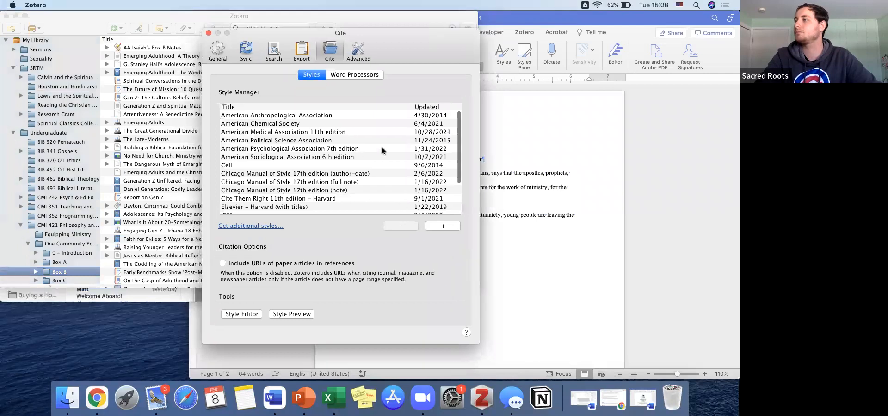
click(353, 77)
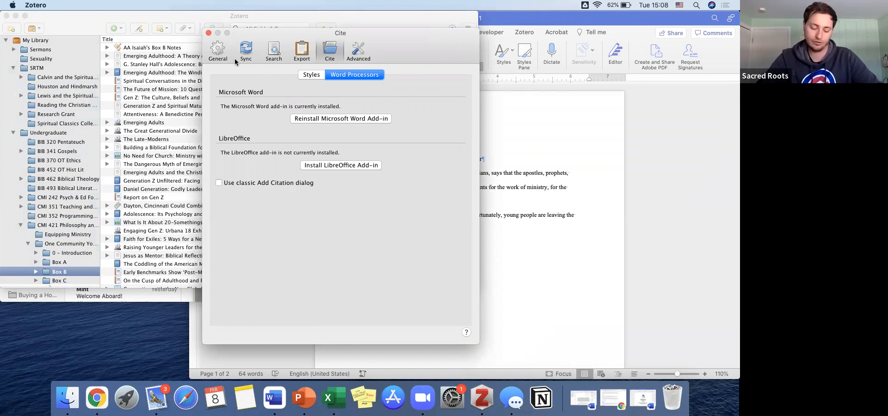
click(208, 33)
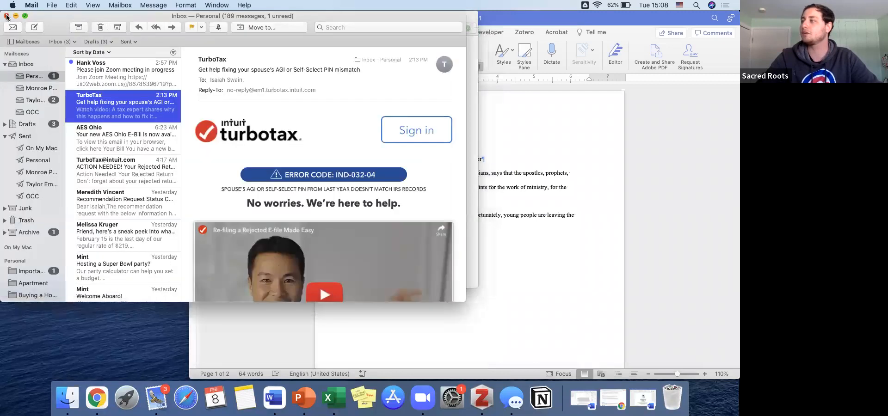
- Close the mail inbox window and bring the Zotero library back to the front
click(7, 17)
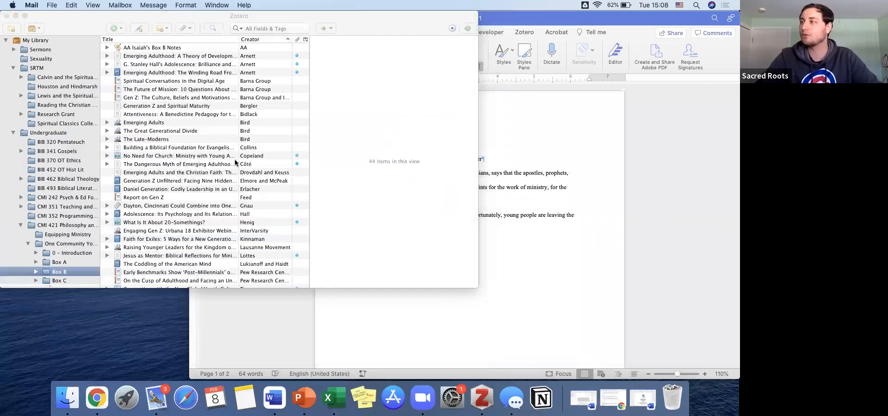
key(ctrl+Up)
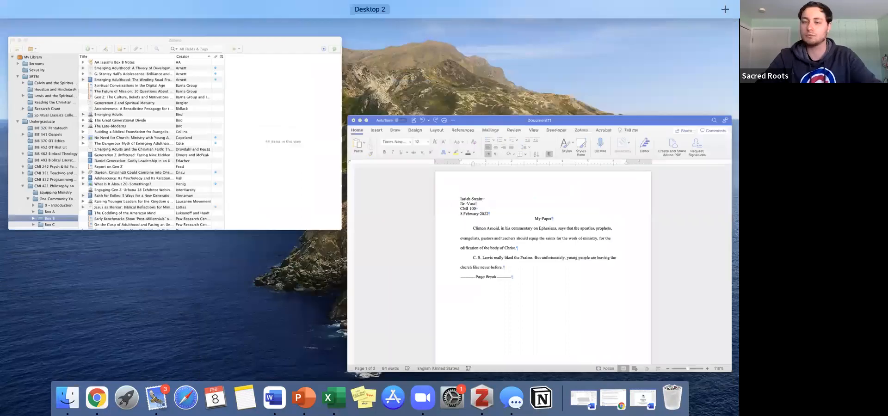
click(319, 203)
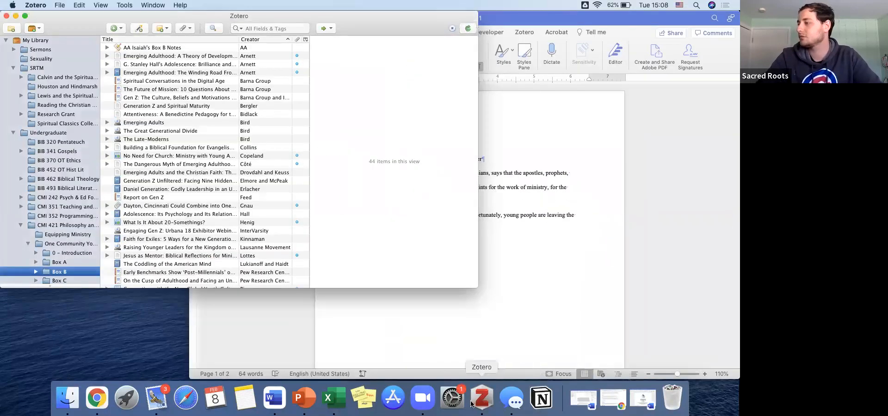
- Open a new Chrome window, go to zotero.org/download/connectors, and look over the install page of the Zotero Connector for Chrome
right_click(96, 398)
click(131, 310)
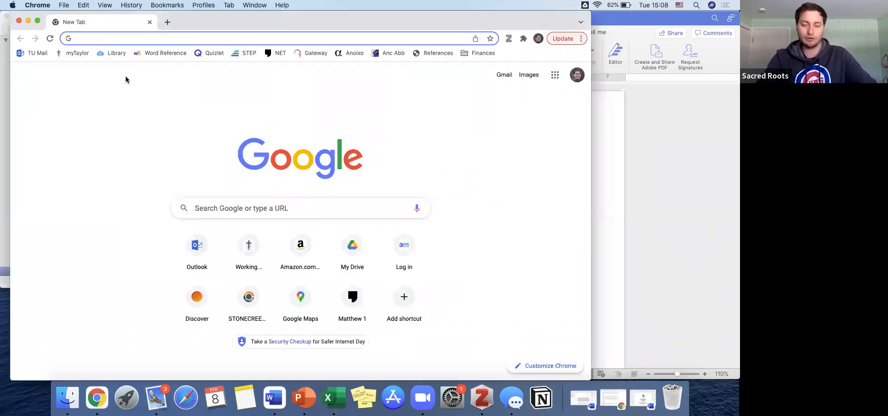
text(zoter.org)
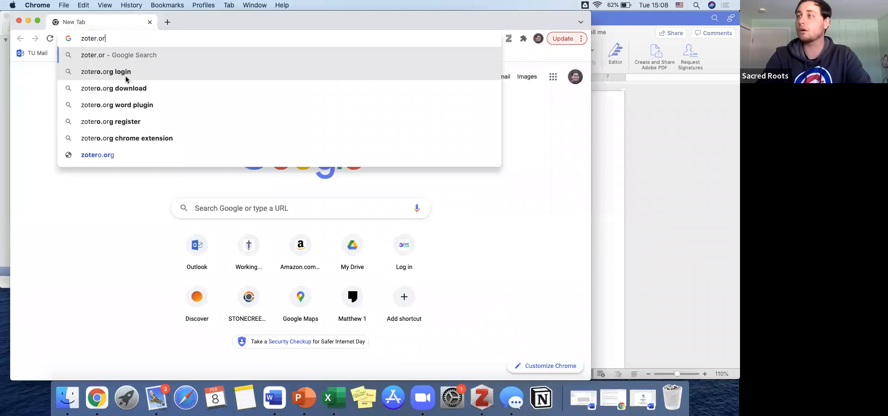
key(BackSpace)
key(BackSpace)
key(BackSpace)
key(BackSpace)
text(o.org/)
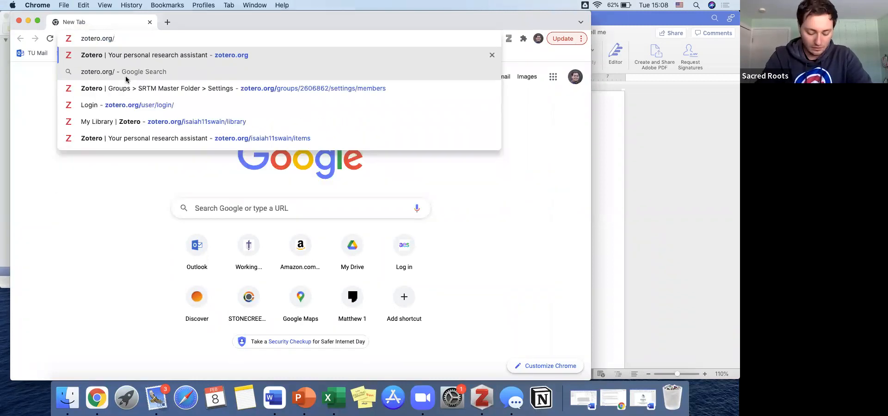
text(download/co)
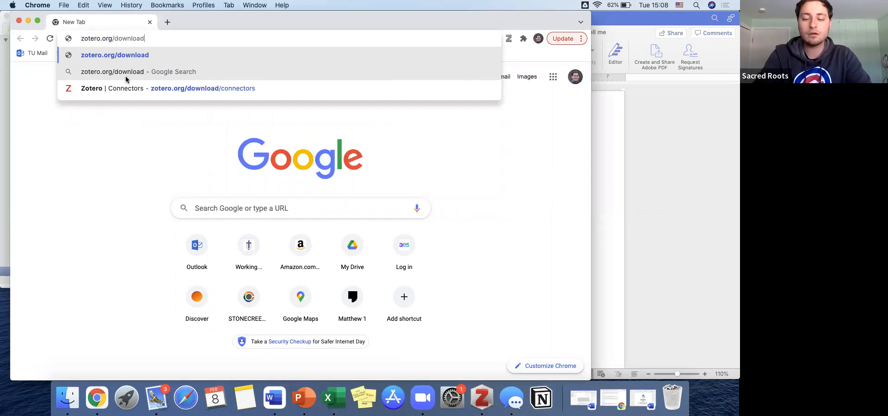
click(155, 88)
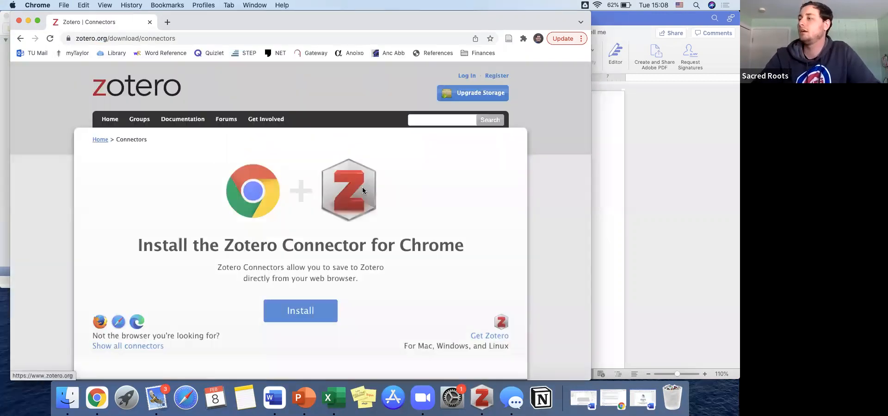
scroll(362, 188, down, 1)
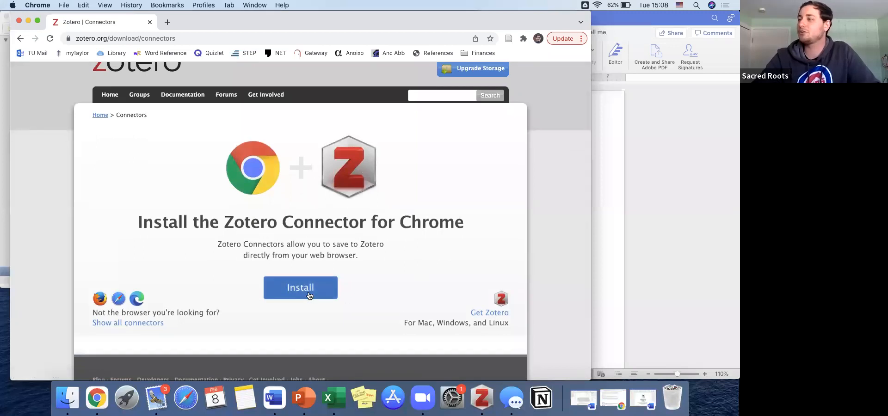
scroll(311, 284, down, 1)
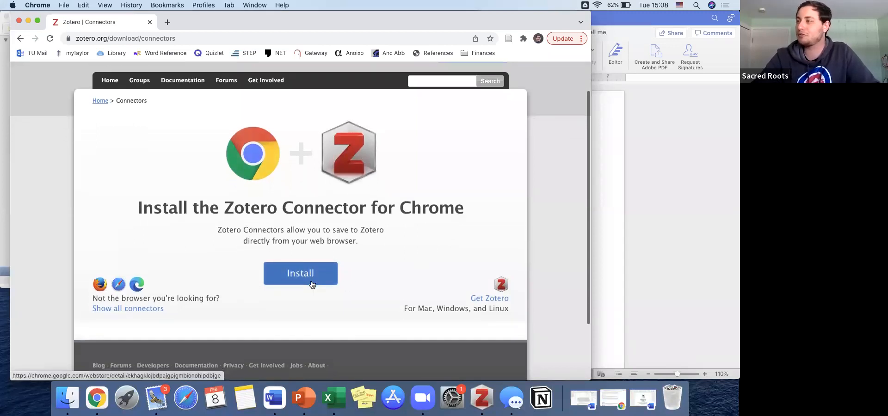
scroll(312, 285, up, 3)
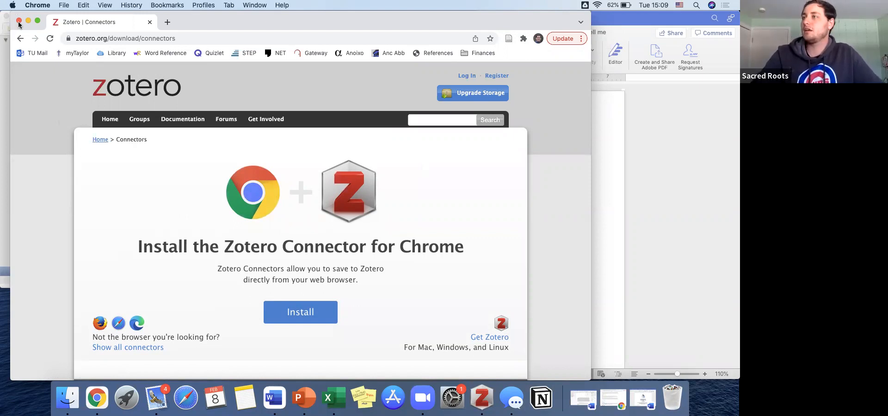
- Switch to Word and place the cursor before the period of the paper's last sentence, about young people leaving the church
click(658, 246)
scroll(427, 287, down, 3)
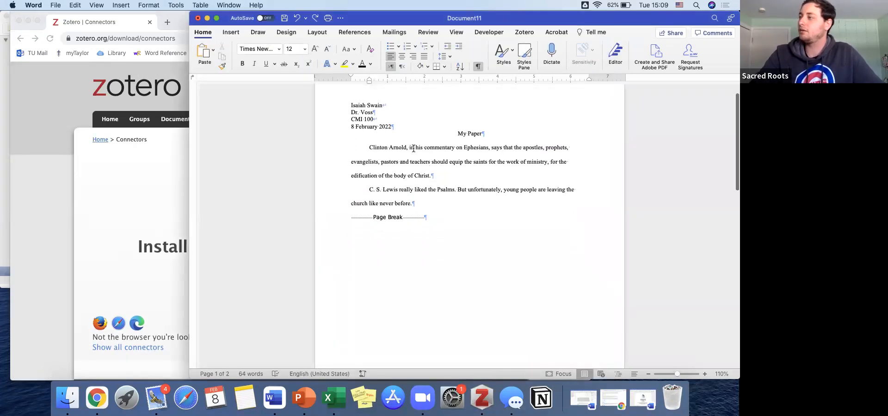
scroll(390, 149, down, 1)
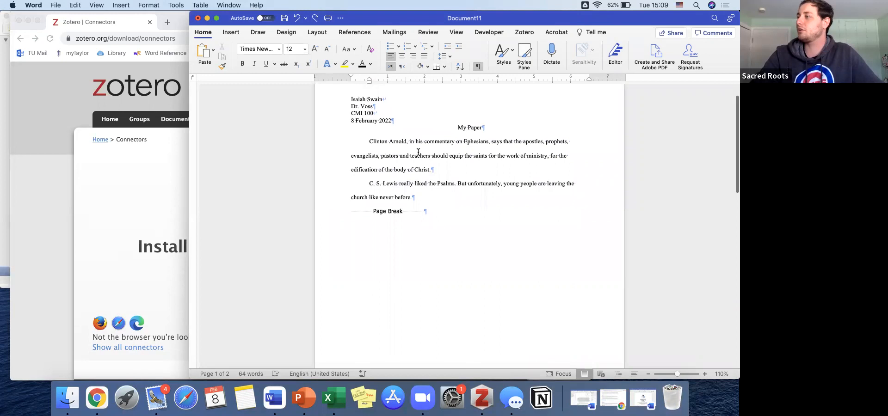
scroll(478, 159, up, 1)
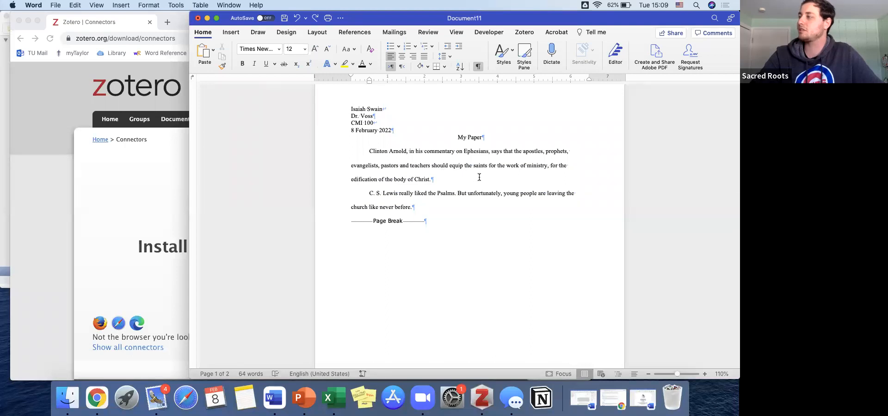
click(424, 207)
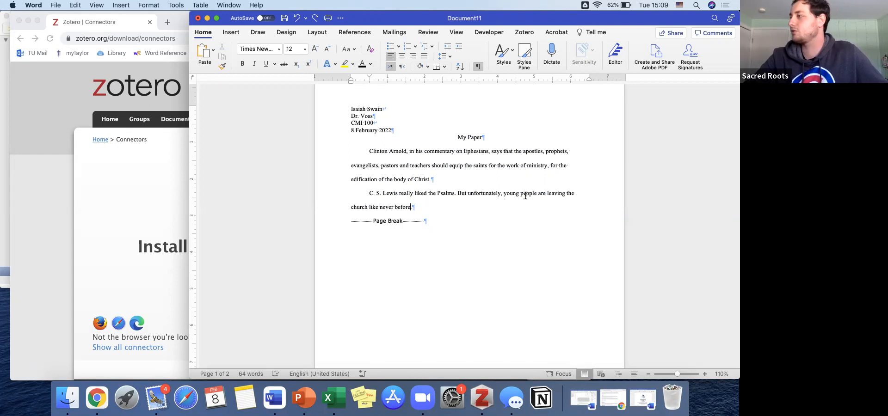
- Switch to Chrome and search the web for "twentysomething are leaving the church"
click(58, 99)
click(155, 43)
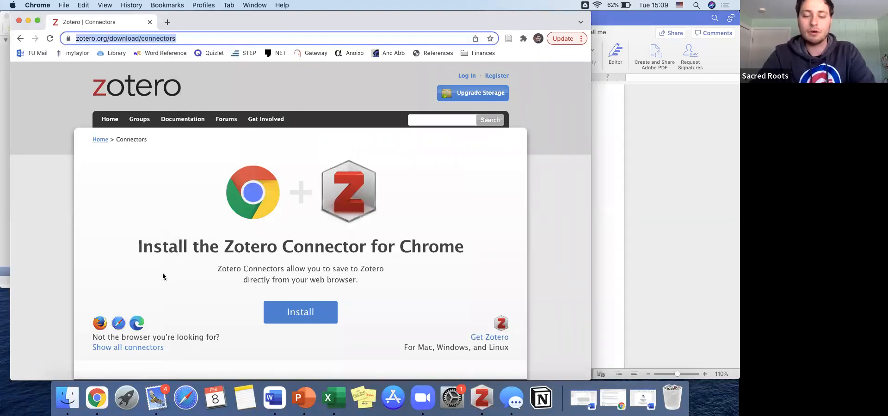
text(twentysomethin)
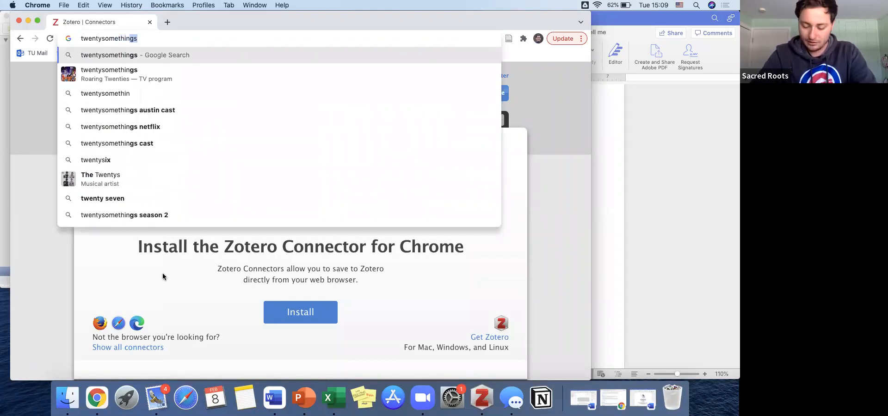
text(g are leavi)
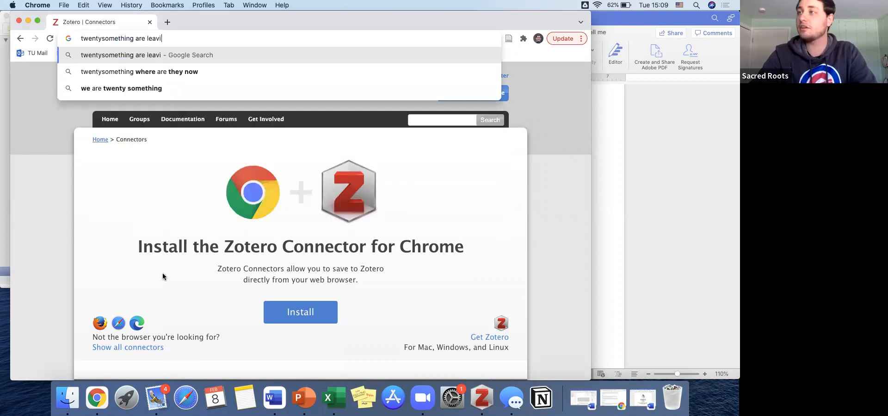
text(ng the church)
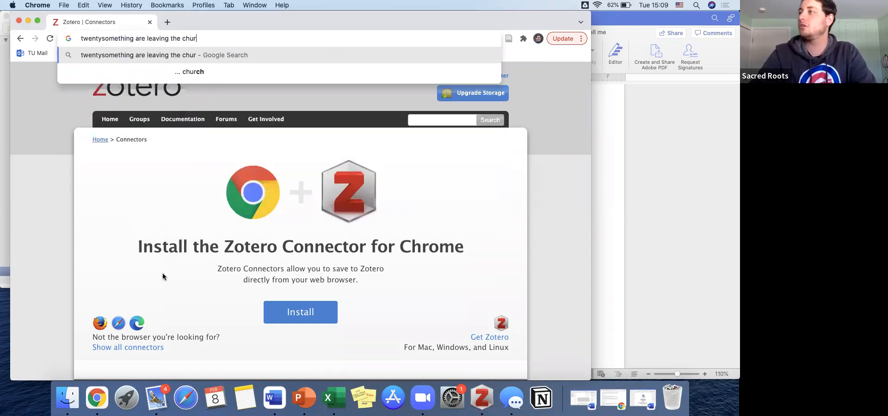
key(Return)
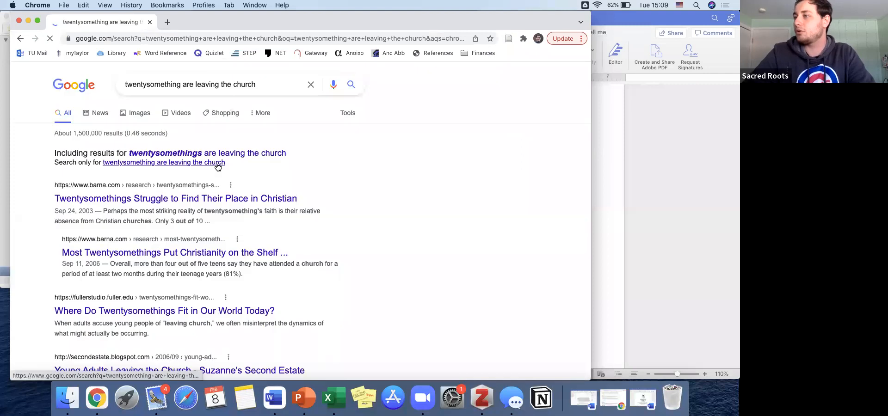
- Open the barna.com result "Twentysomethings Struggle to Find Their Place in Christian Churches" and skim the start of the article
scroll(188, 179, down, 1)
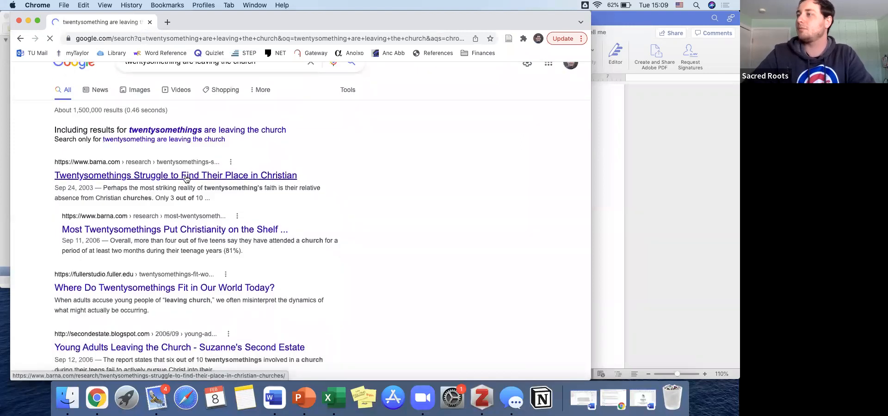
click(186, 179)
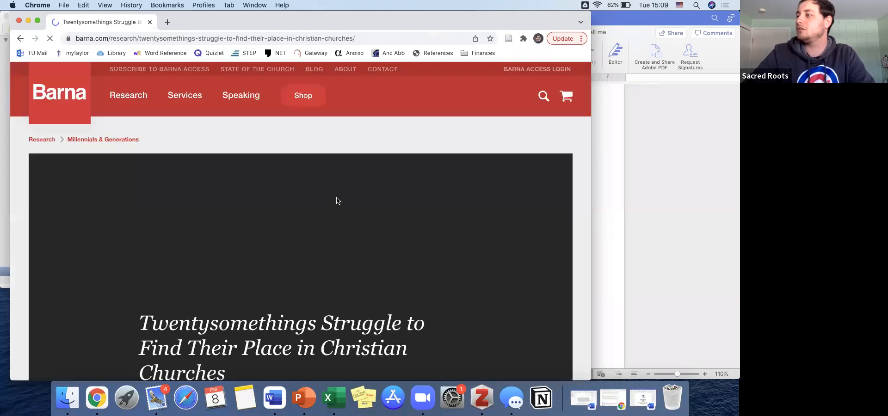
scroll(336, 200, down, 3)
scroll(337, 200, down, 5)
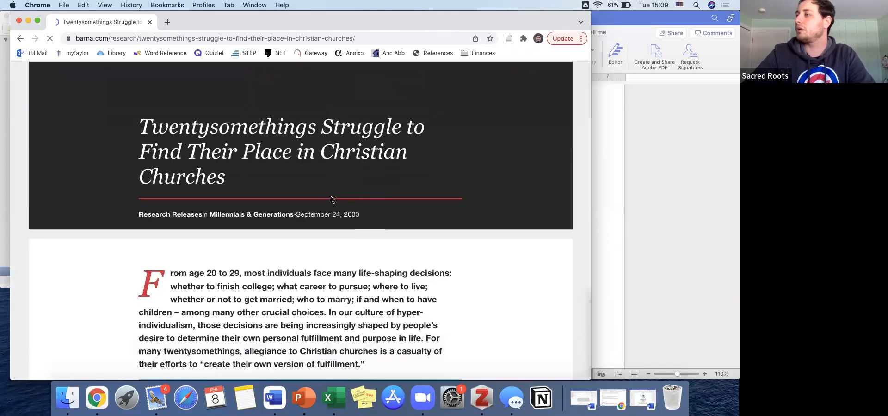
scroll(269, 174, up, 5)
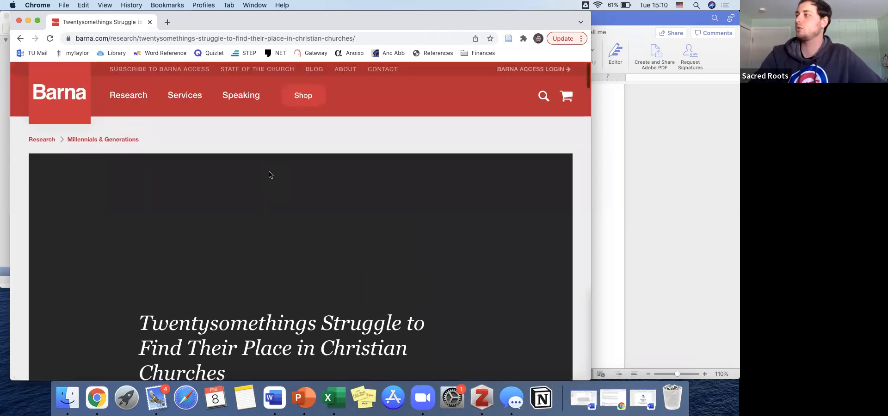
- Save the Barna article with the Zotero Connector, choosing the Undergraduate collection under My Library as its destination
click(508, 43)
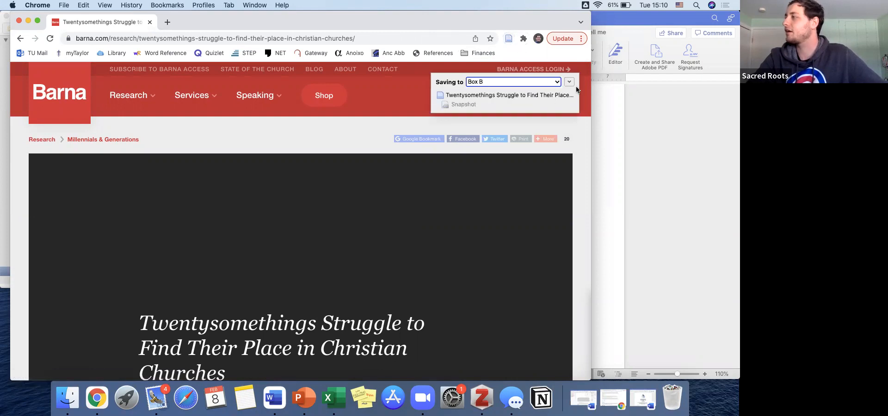
click(568, 83)
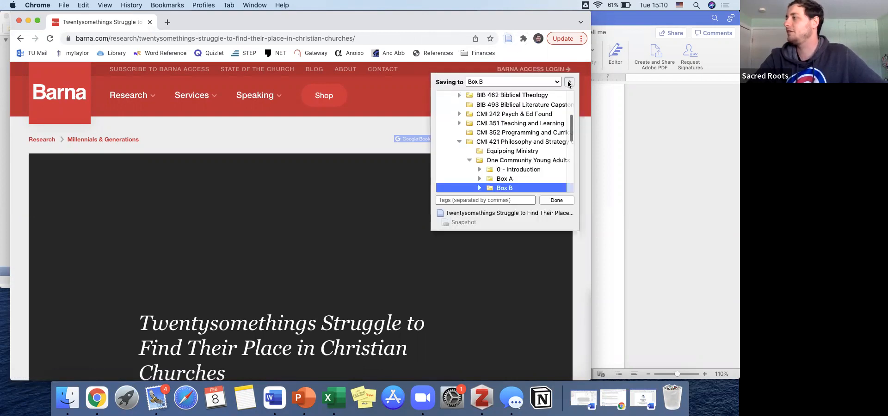
scroll(512, 173, down, 3)
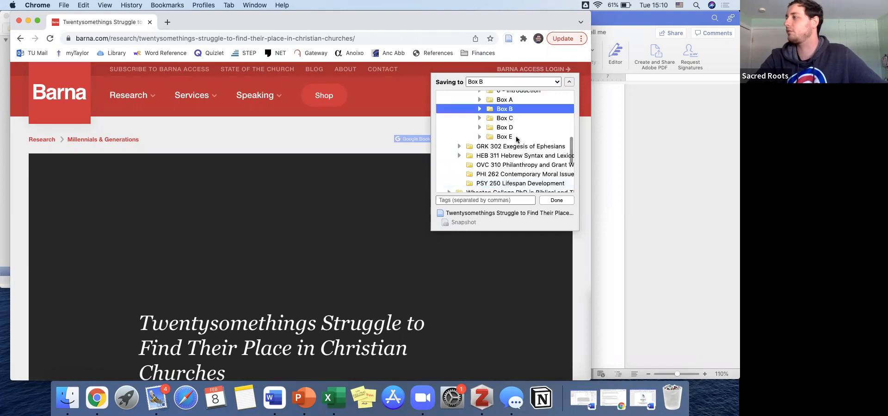
scroll(513, 143, up, 6)
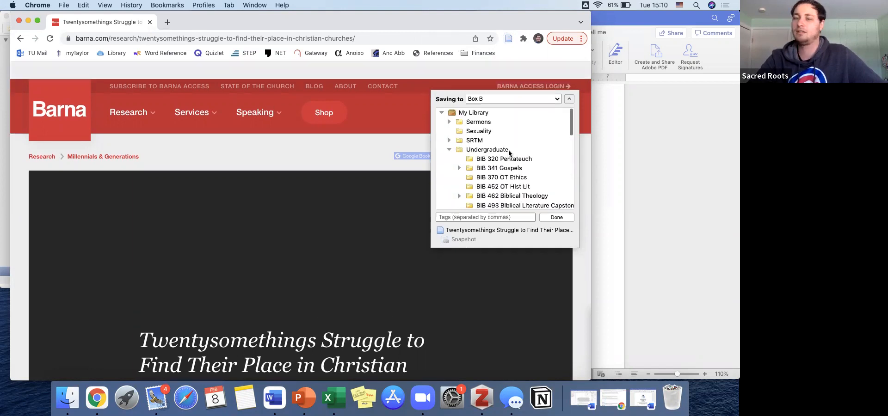
scroll(490, 162, down, 3)
scroll(488, 165, down, 3)
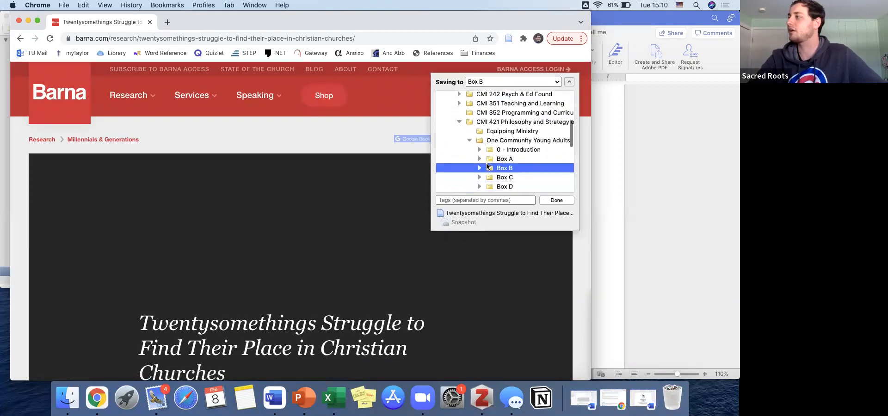
scroll(497, 164, up, 10)
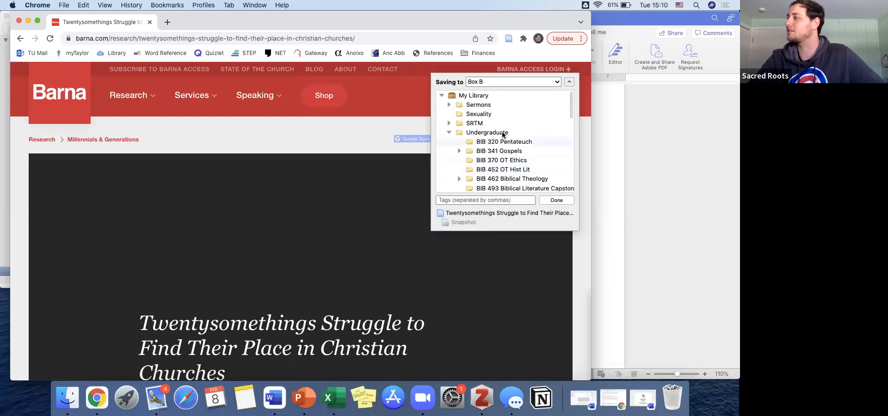
click(491, 135)
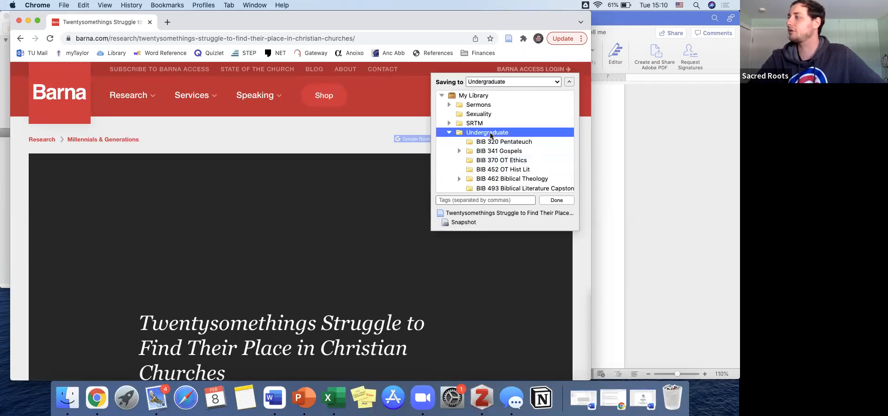
click(557, 200)
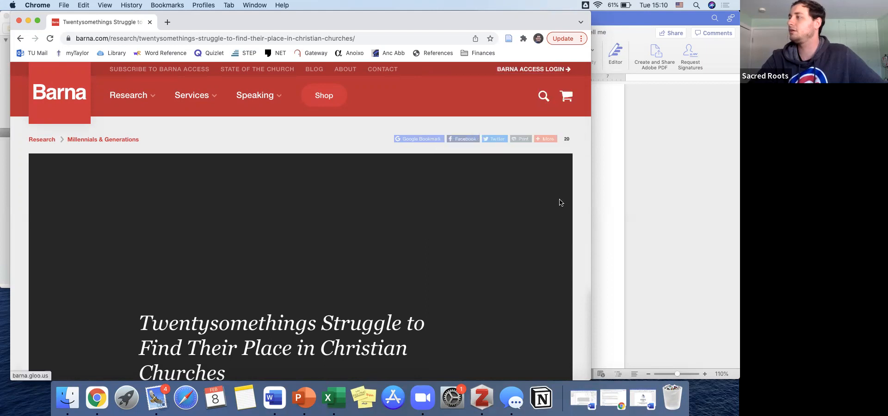
- Switch to Zotero and check the title, abstract and author fields of the saved Barna web page item
click(5, 197)
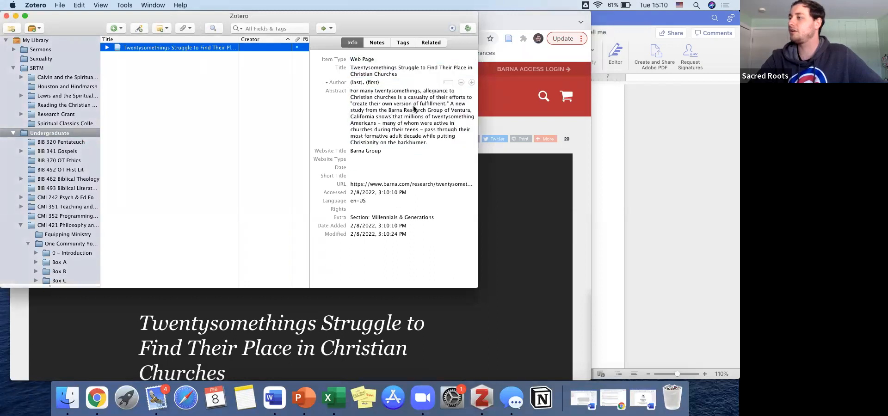
click(403, 70)
click(392, 102)
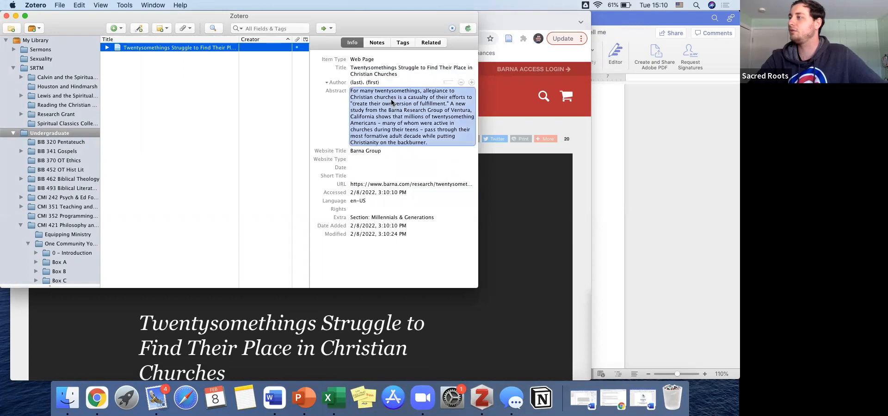
click(368, 83)
click(379, 96)
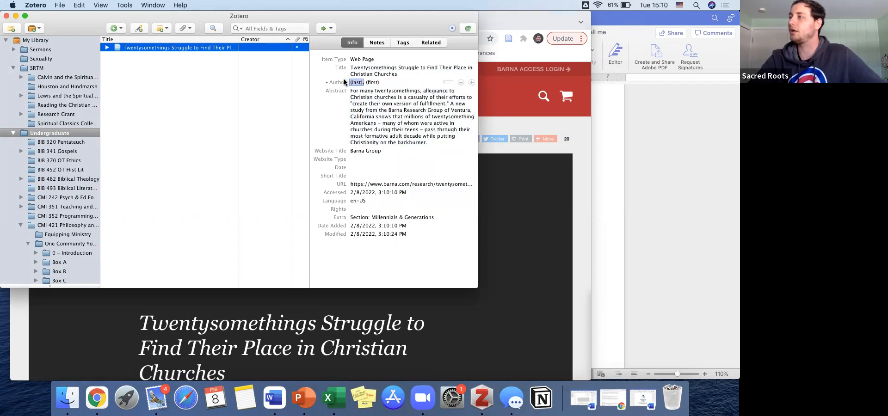
- Switch back to the Barna article in Chrome and look through its heading and opening paragraphs for the author
click(418, 326)
scroll(418, 326, down, 10)
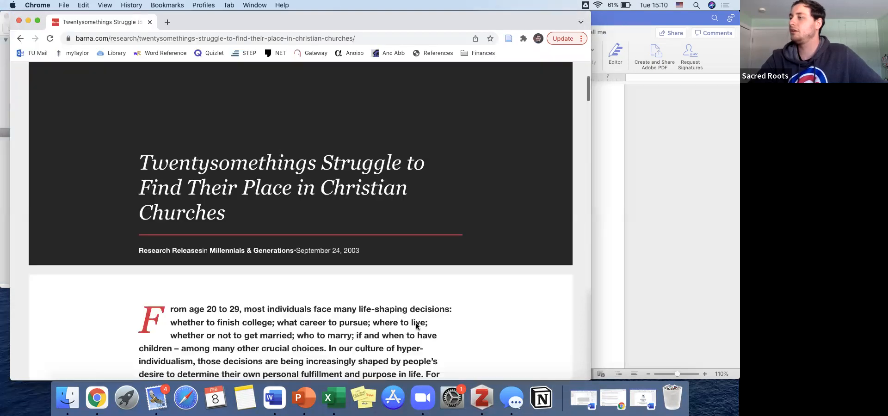
scroll(416, 326, down, 4)
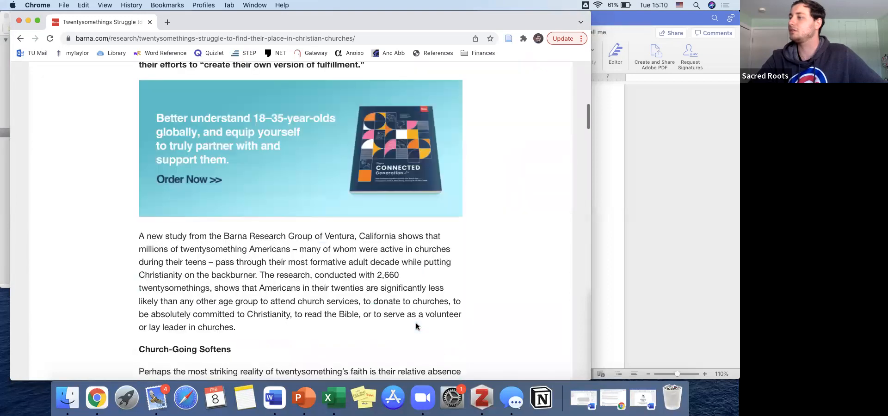
scroll(416, 326, up, 10)
scroll(416, 327, up, 1)
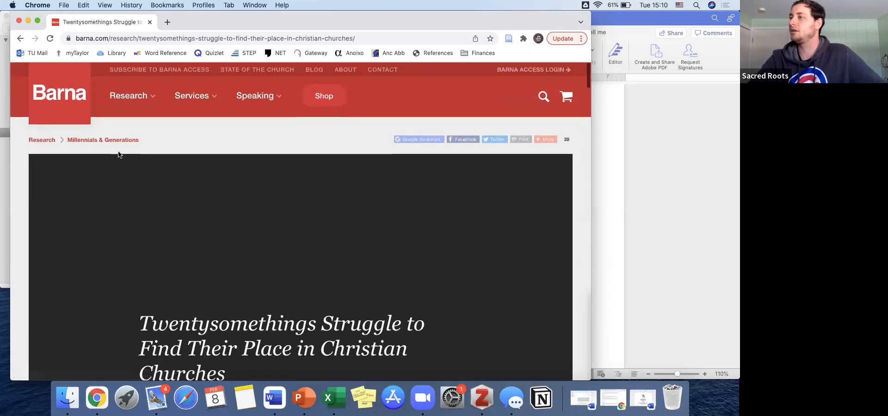
- Switch to Zotero and set the saved Barna web page's author last name to Barna Group
click(4, 167)
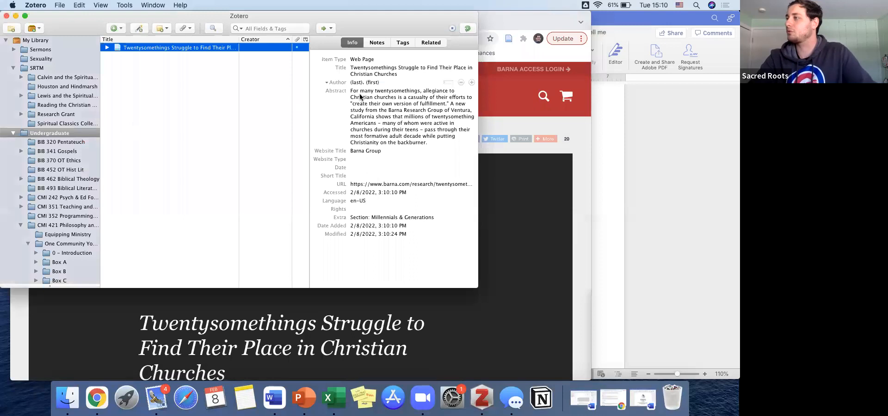
click(375, 82)
text(B)
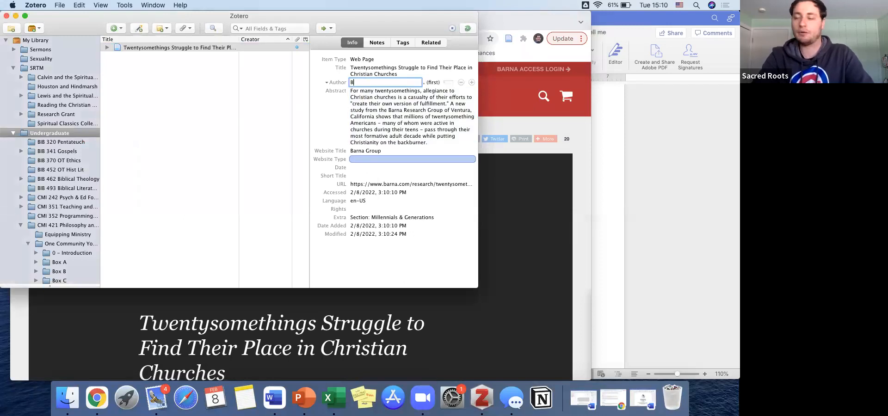
text(arna)
click(375, 100)
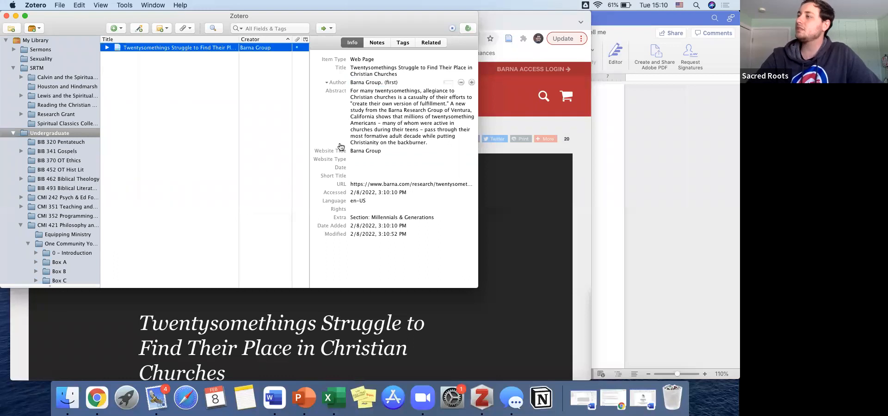
- Set the Barna web page item's date to 8 February 2022
click(362, 168)
text(8 February 2022)
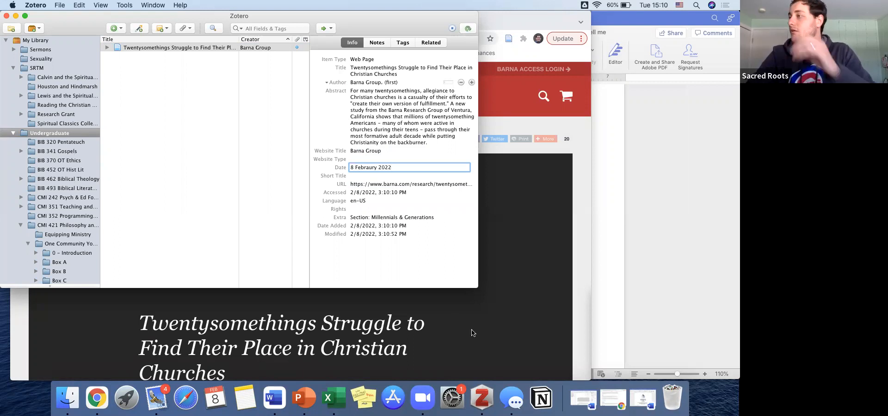
click(369, 167)
key(Delete)
key(Delete)
key(Delete)
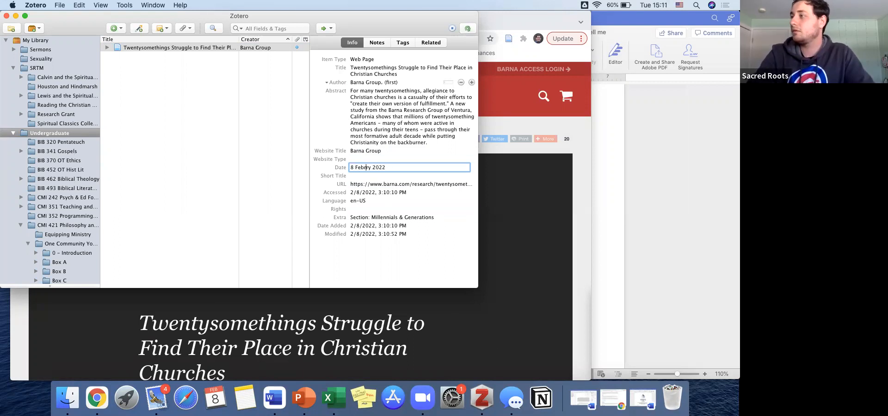
text(ua)
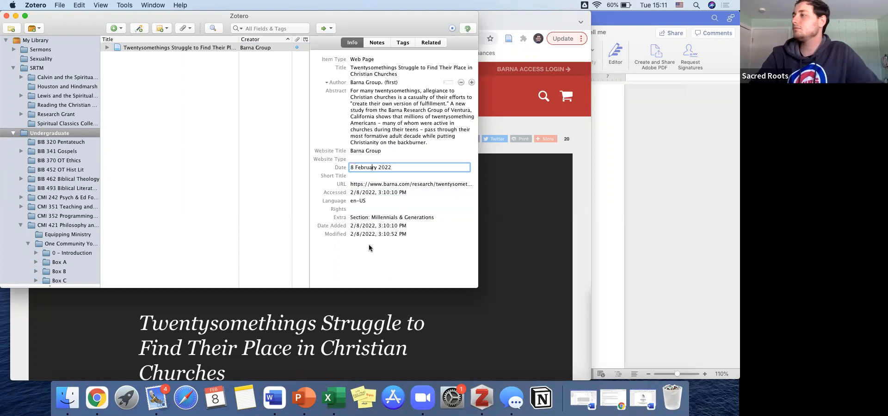
click(222, 184)
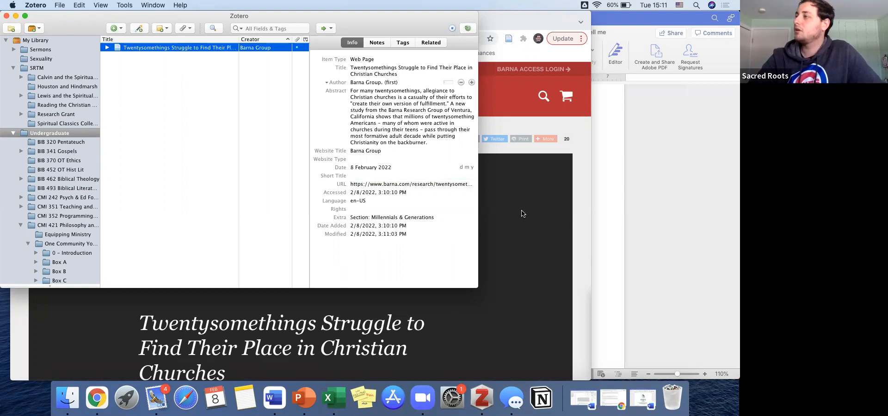
- Switch to the Word paper and review the body paragraphs on Ephesians and on young people leaving the church
click(517, 234)
click(648, 235)
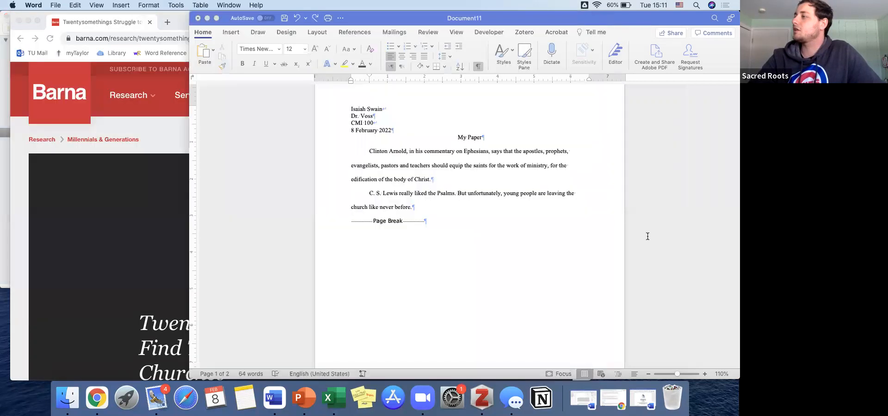
drag(454, 192, 559, 220)
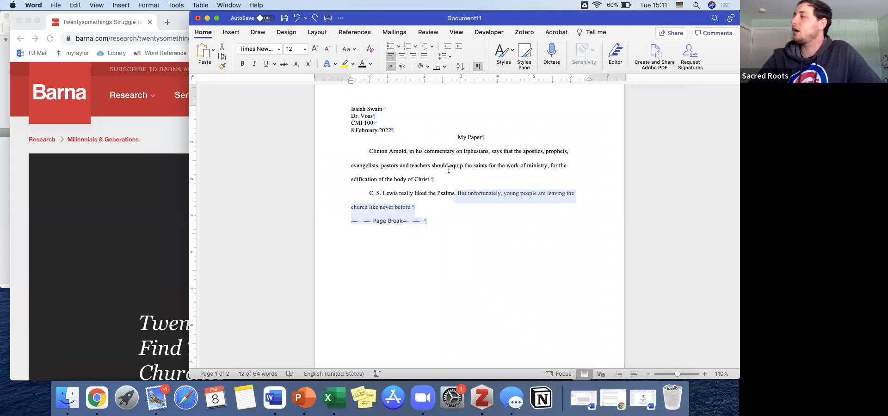
click(424, 159)
drag(365, 148, 430, 182)
click(441, 183)
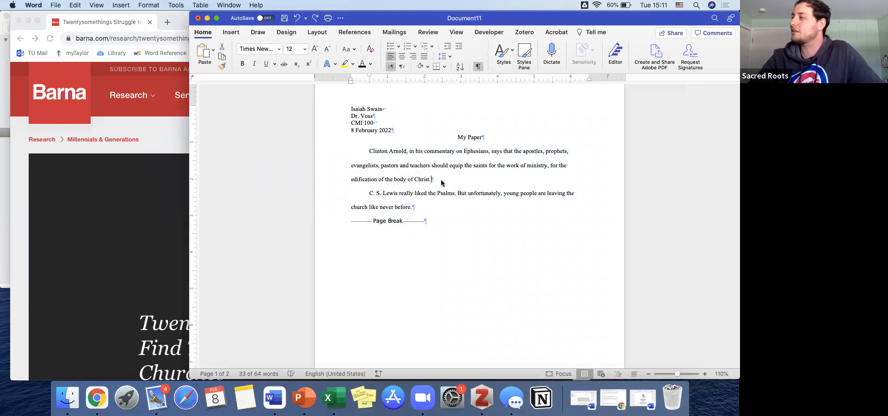
- Compare the saved Barna item in Zotero with its article page in Chrome, and return to Zotero
click(4, 174)
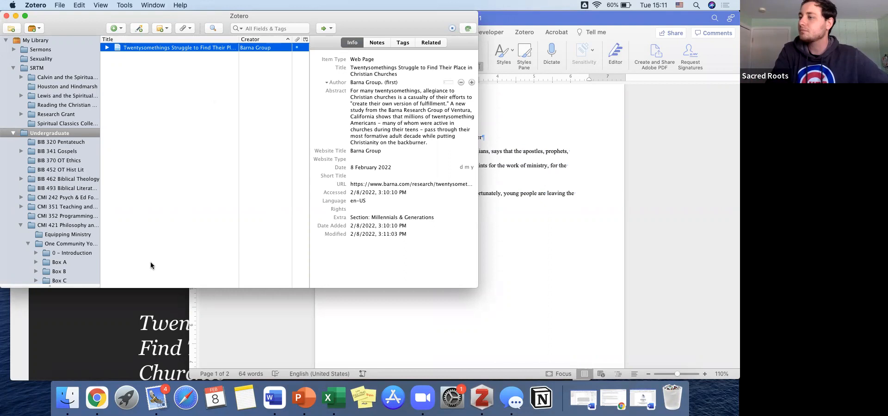
click(140, 307)
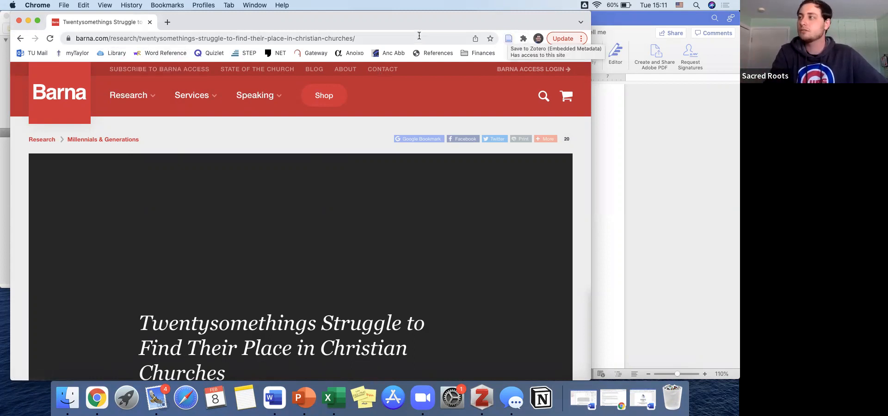
click(6, 214)
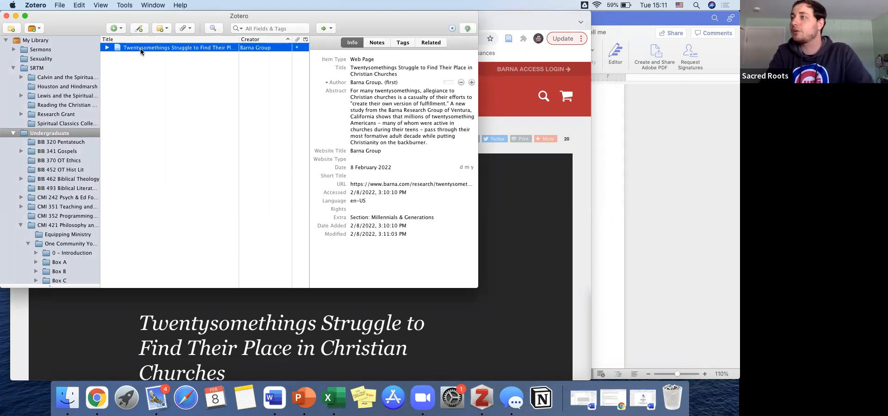
- Add a new Book item titled Ephesians to the Undergraduate collection
click(121, 30)
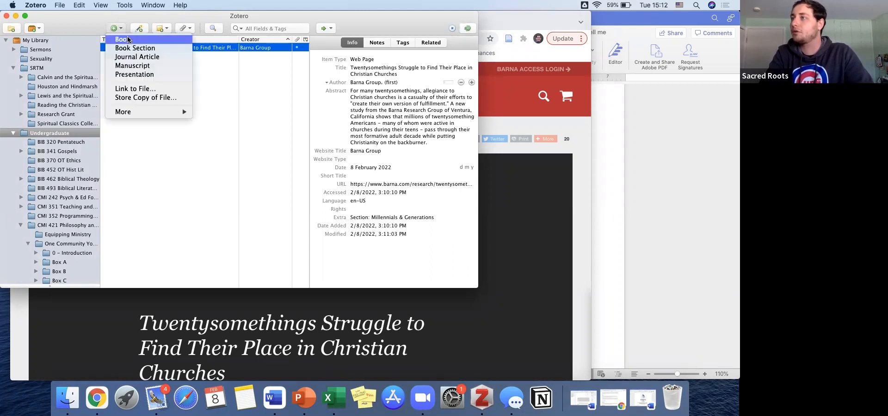
click(121, 39)
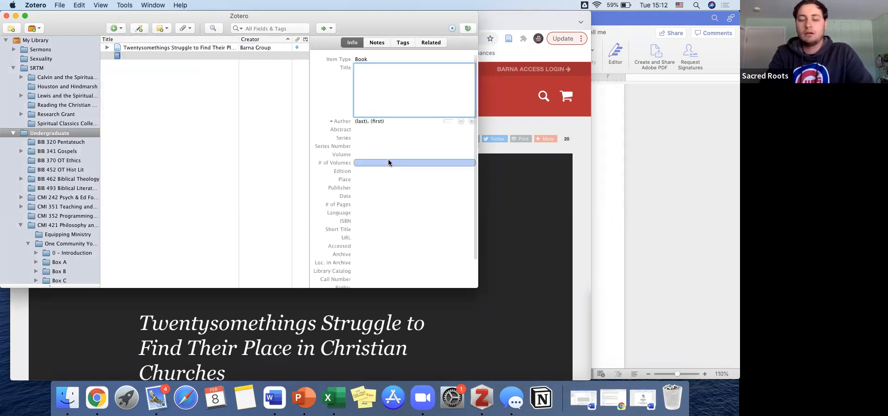
text(Ephes)
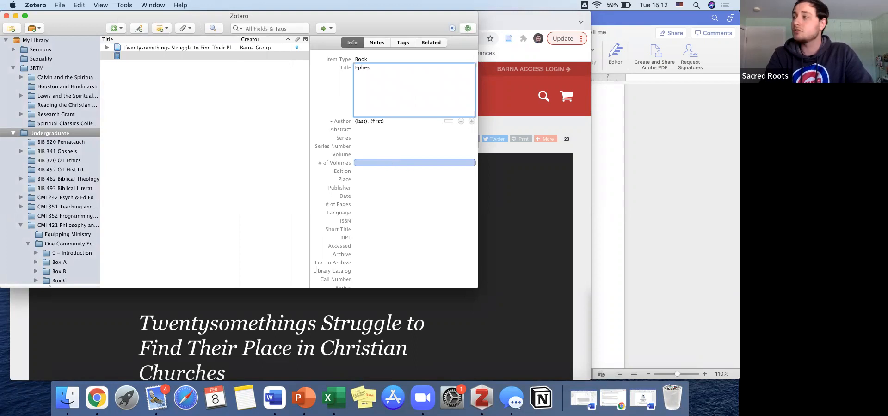
text(ians)
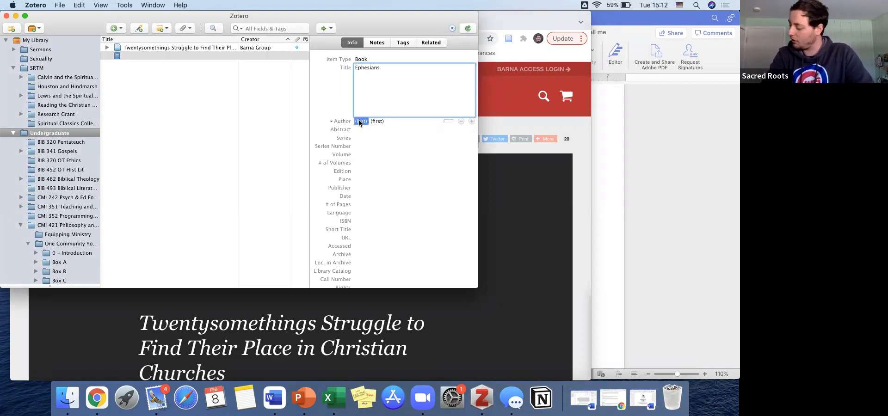
- Fill in the Ephesians book's author with the commentary author's last name, first name and middle initial
key(Tab)
text(Arnold)
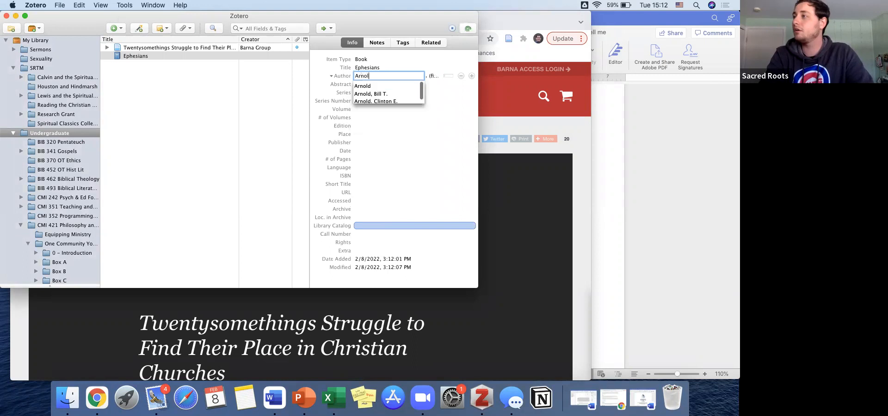
key(BackSpace)
key(BackSpace)
key(BackSpace)
key(BackSpace)
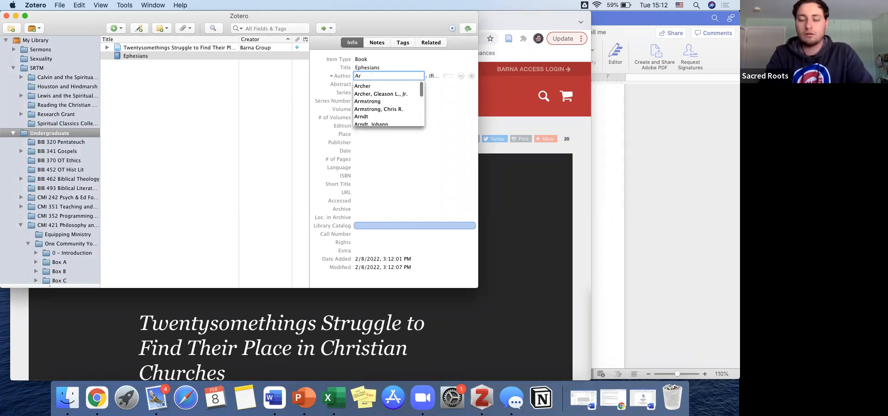
text(m)
key(BackSpace)
text(emold)
key(Tab)
text(C)
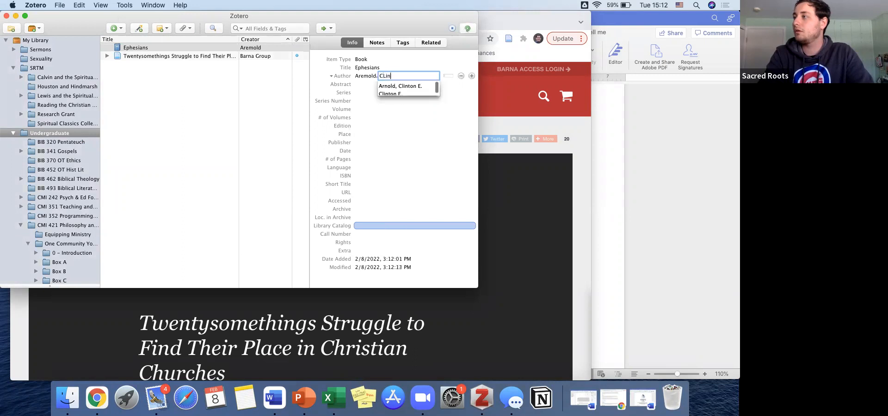
text(linton E.)
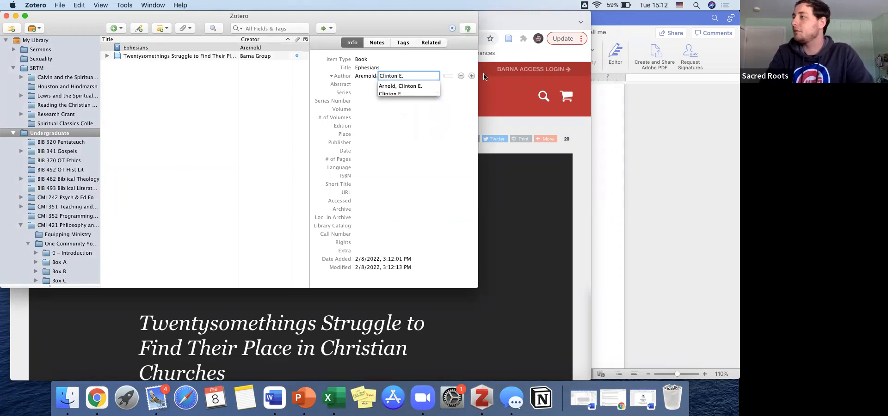
key(Tab)
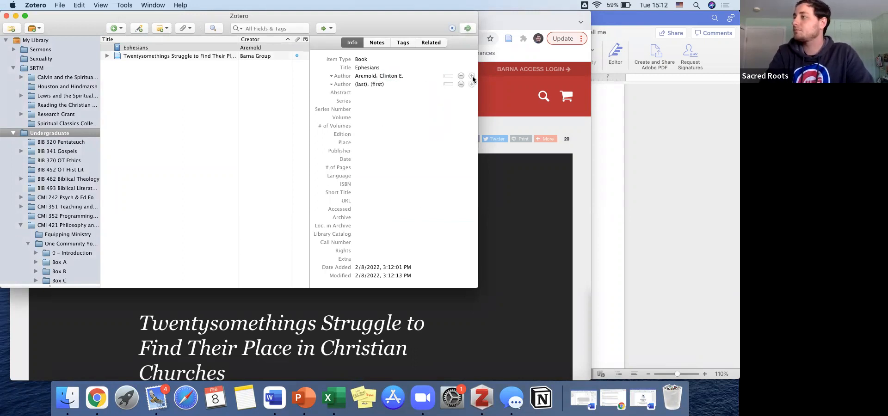
- Add a second creator to the Ephesians book with the Editor role, choosing the commentary author's full name from the suggestions
click(470, 76)
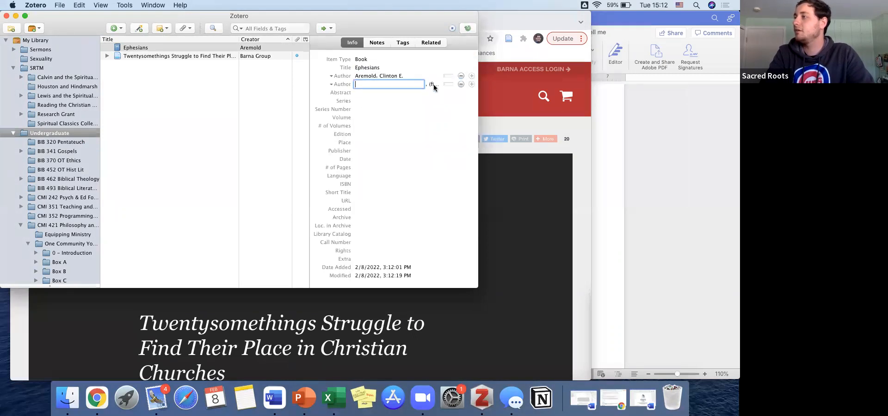
click(340, 84)
click(345, 112)
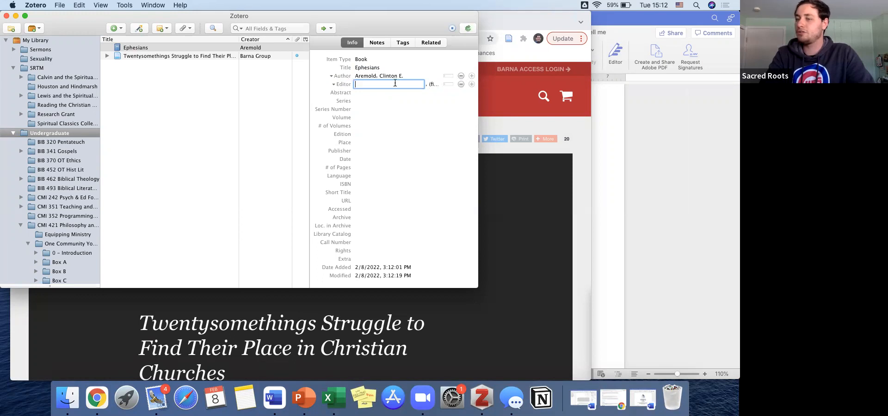
click(343, 84)
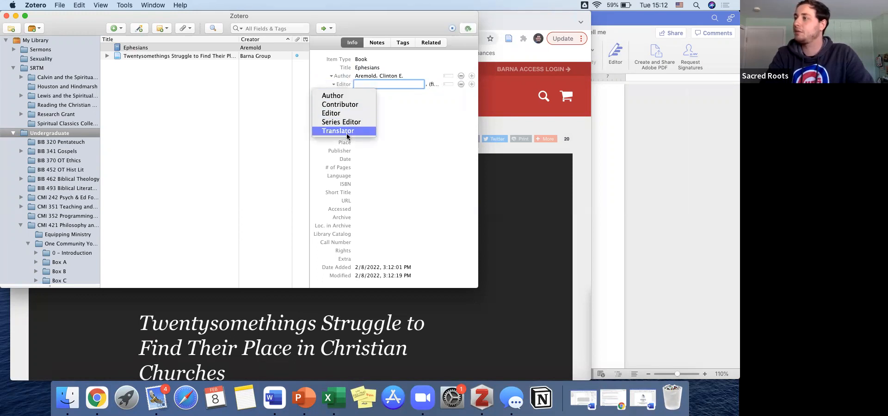
click(398, 103)
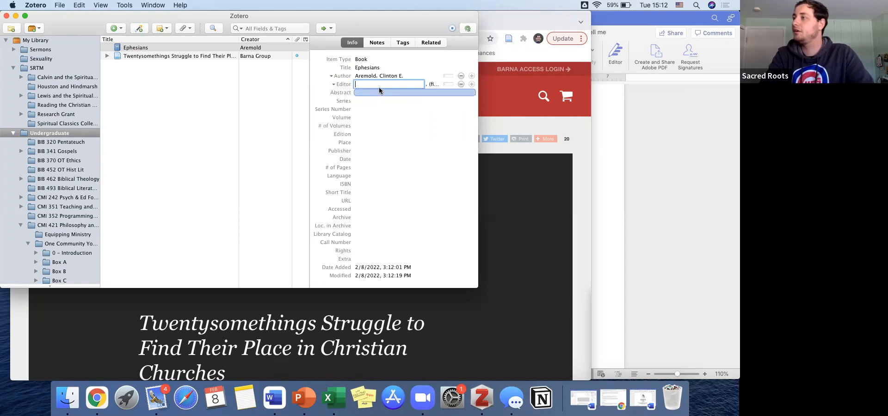
text(rnold)
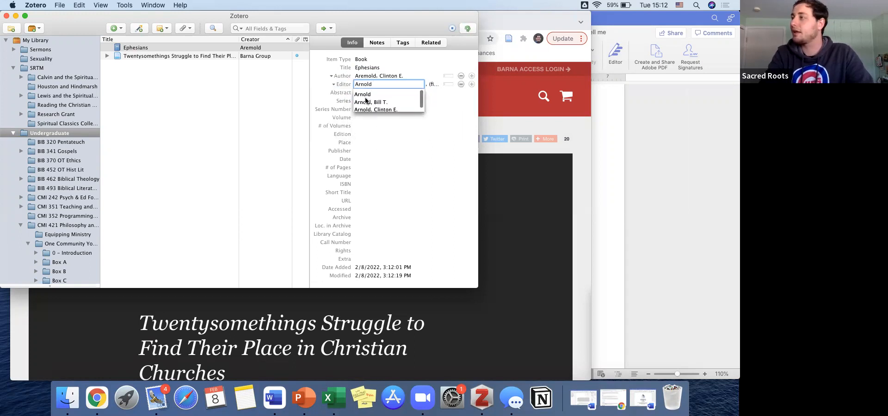
click(371, 111)
- Set the book's series to Exegetical Commentary on the New Testament and its series number to 10
click(363, 101)
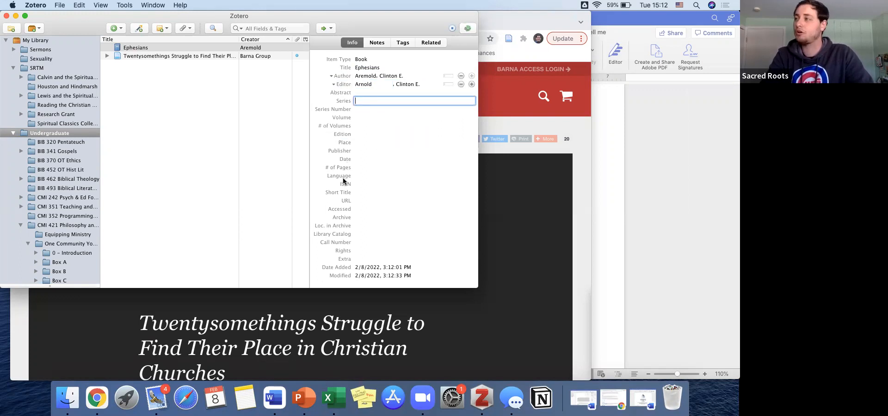
text(Exeget)
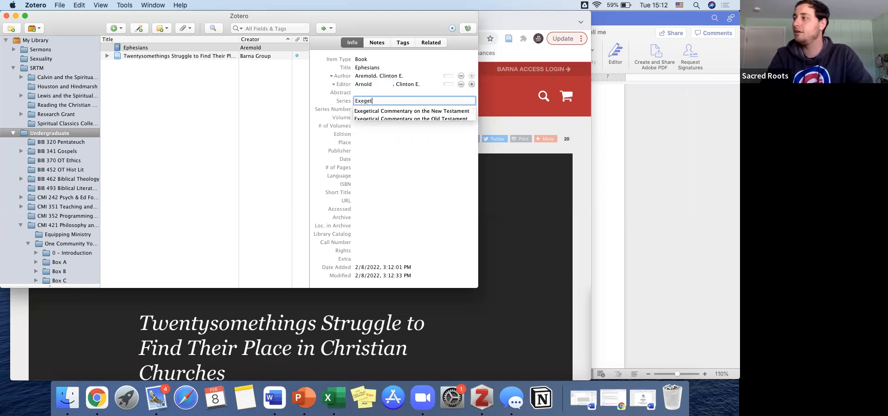
click(396, 112)
click(373, 109)
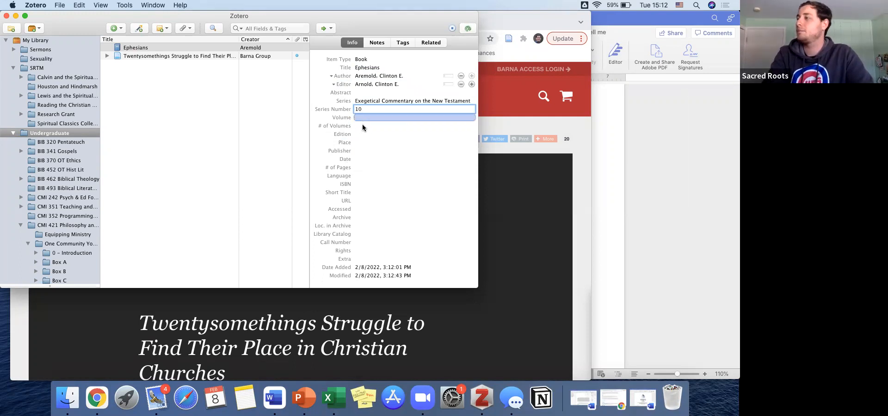
- Set the book's place to Grand Rapids and its publisher to Zondervan Academic
click(366, 142)
text(Grand Rapids)
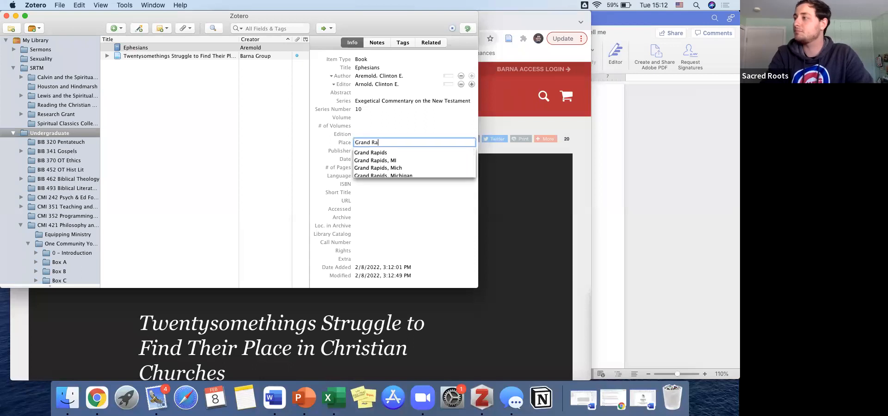
click(386, 150)
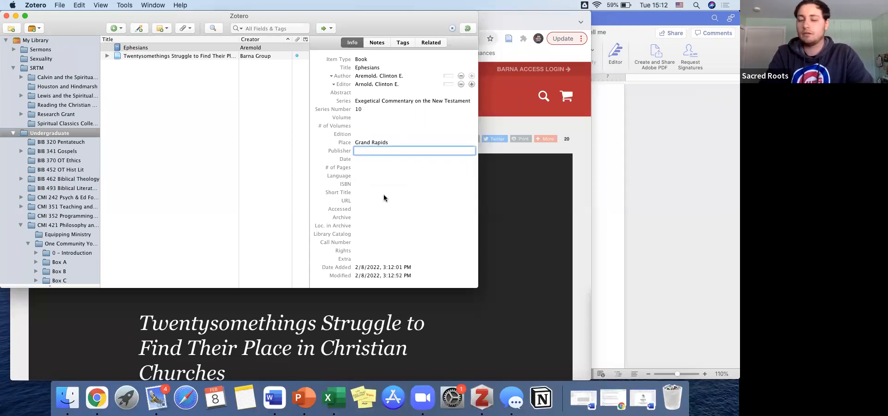
text(Zondervan)
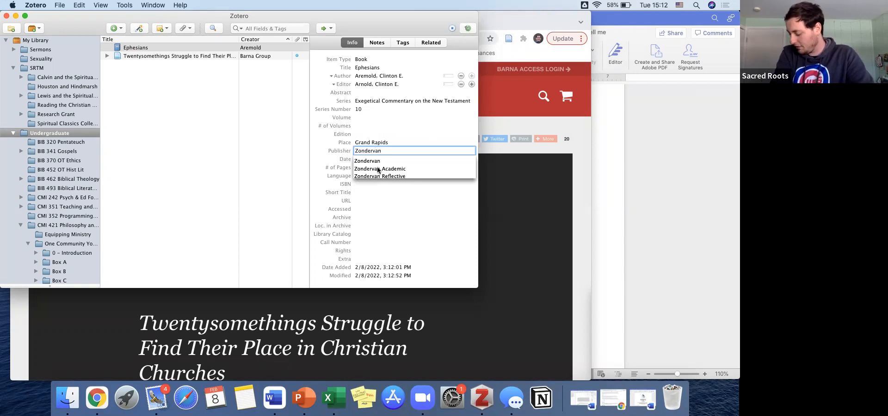
click(378, 168)
- Set the book's date to 2010 and its short title to Ephesians
click(357, 159)
text(2010)
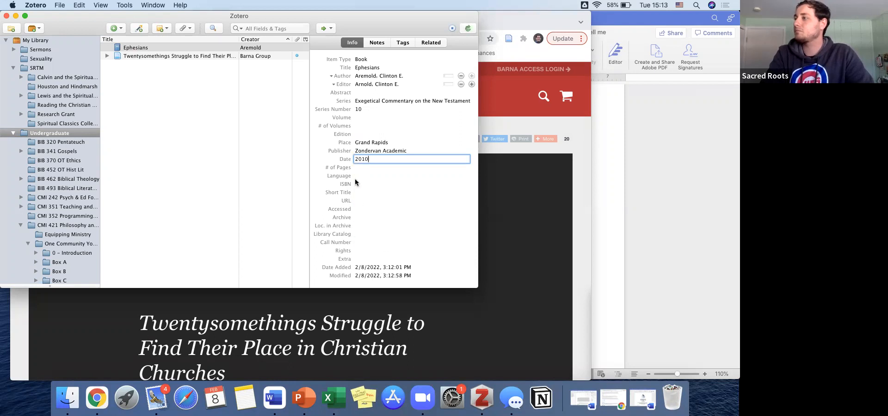
click(359, 193)
text(Ephesians)
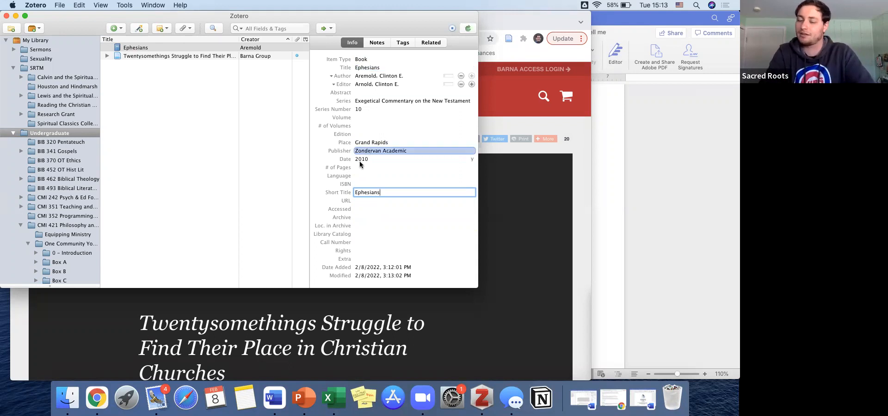
- Finish editing the Ephesians book's details, and select the sentence "C. S. Lewis really liked the Psalms." in the Word paper
click(369, 201)
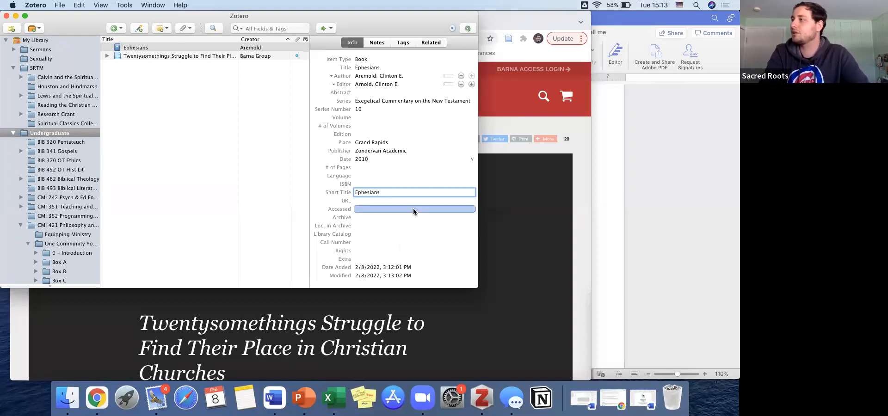
click(187, 129)
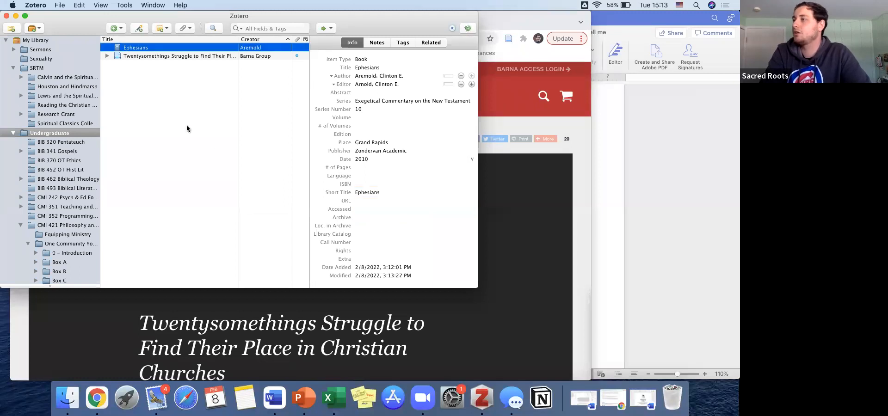
click(658, 254)
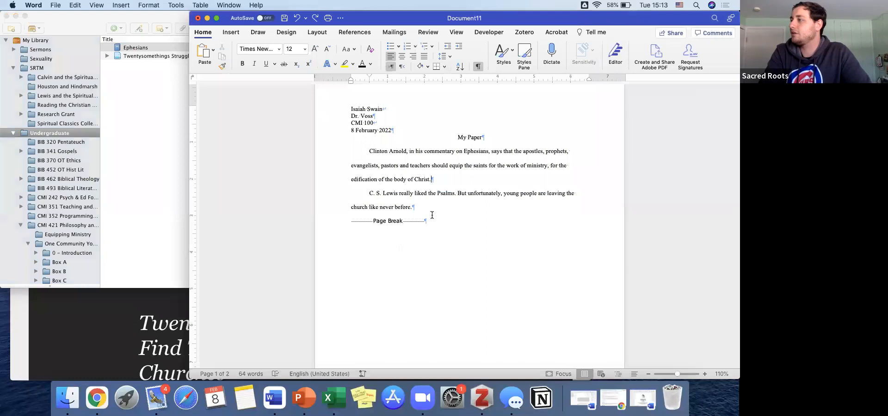
drag(369, 194, 457, 193)
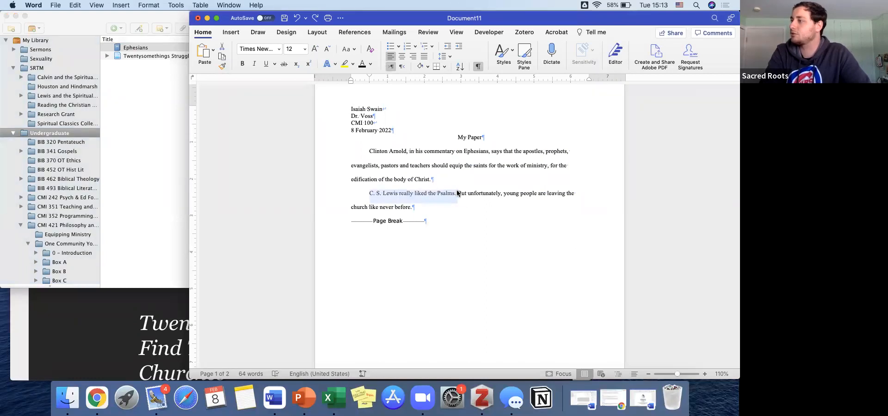
- Search the whole Zotero library for "reflections on the psalms"
click(112, 149)
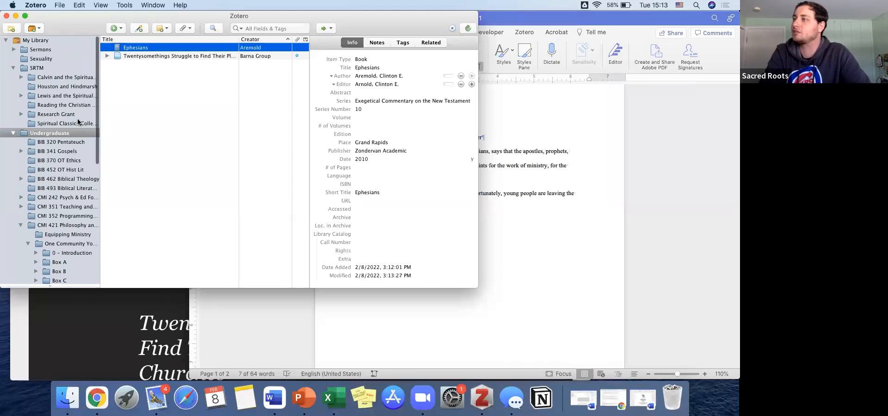
click(44, 40)
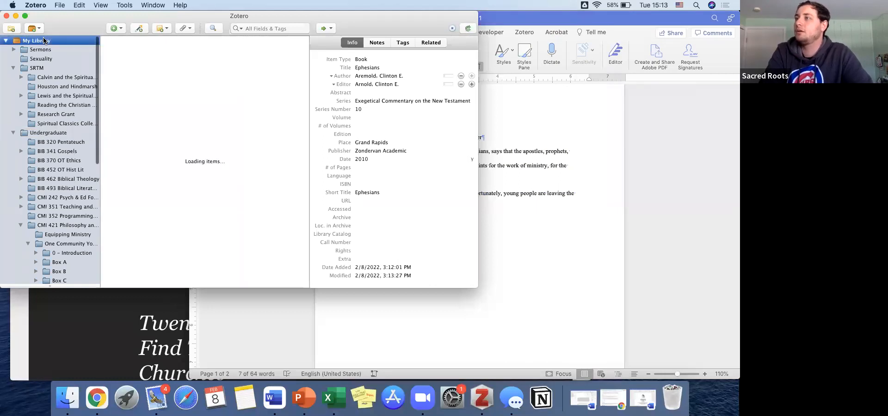
click(252, 29)
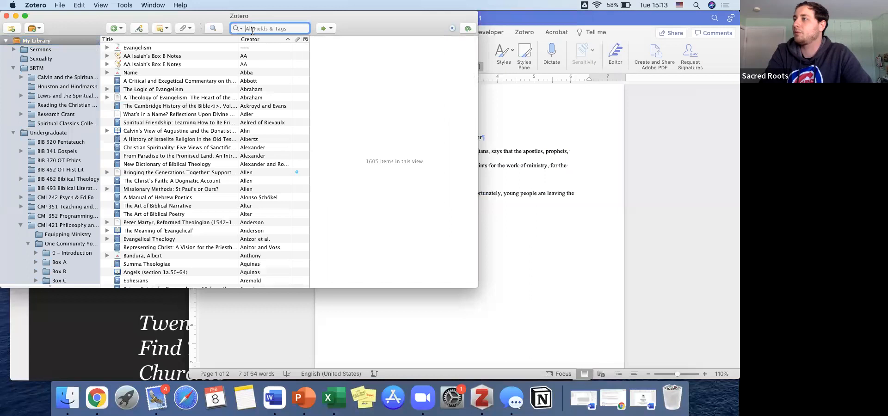
drag(143, 17, 144, 65)
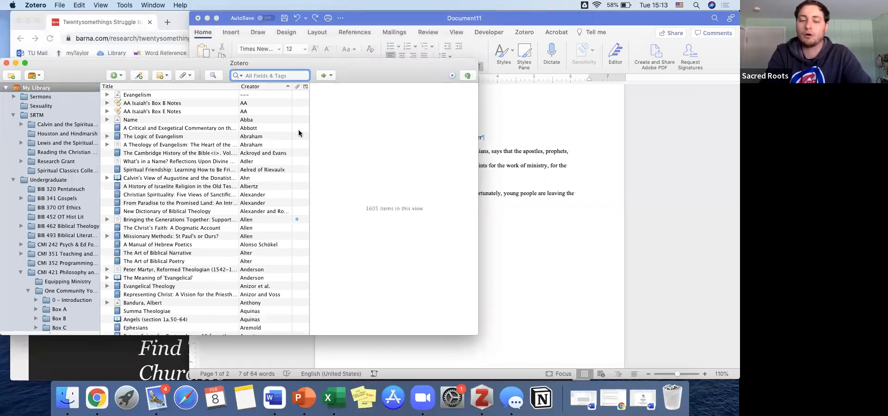
text(ref)
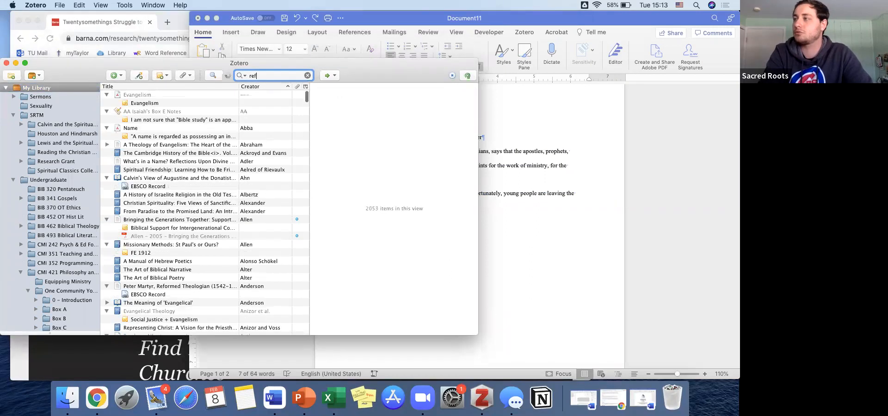
text(lections on the psalms)
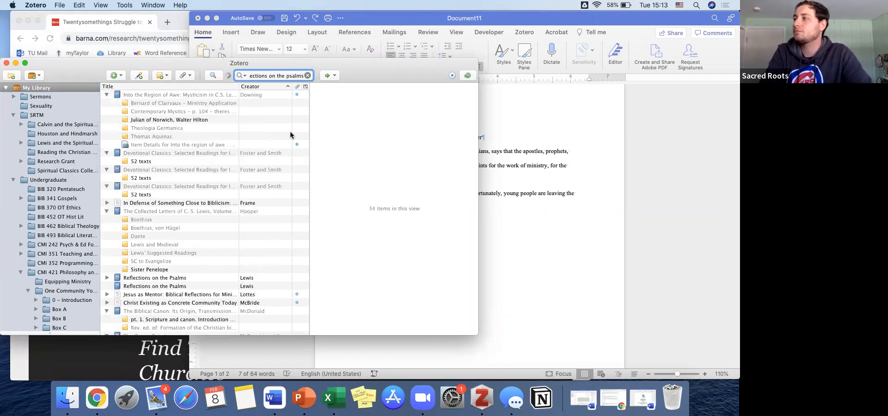
- Add the 1958 Harcourt edition of Reflections on the Psalms to the Undergraduate collection and open that collection
click(150, 220)
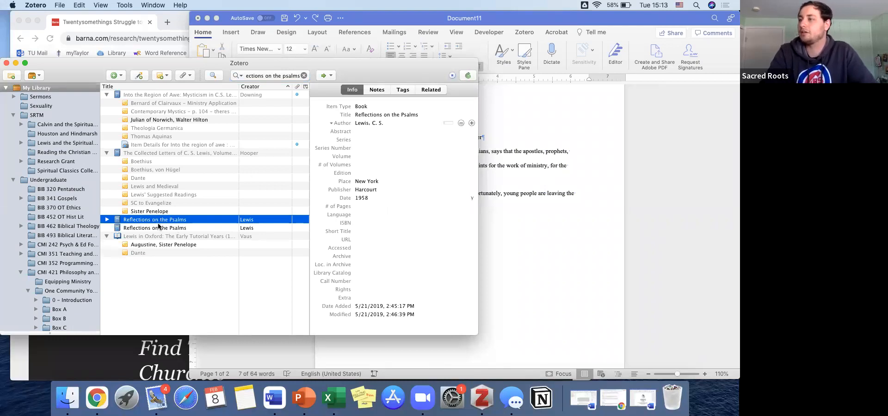
drag(121, 222, 58, 182)
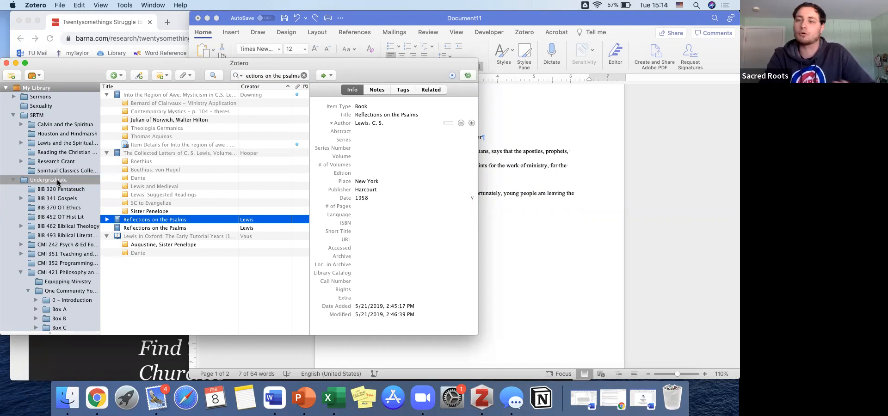
click(58, 182)
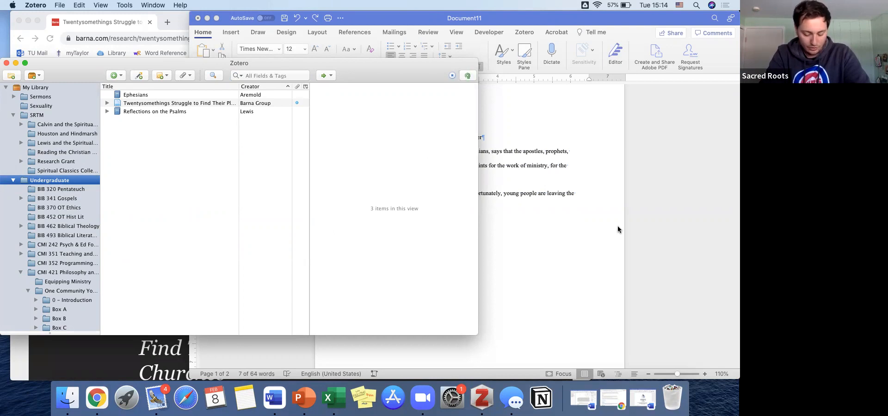
click(553, 240)
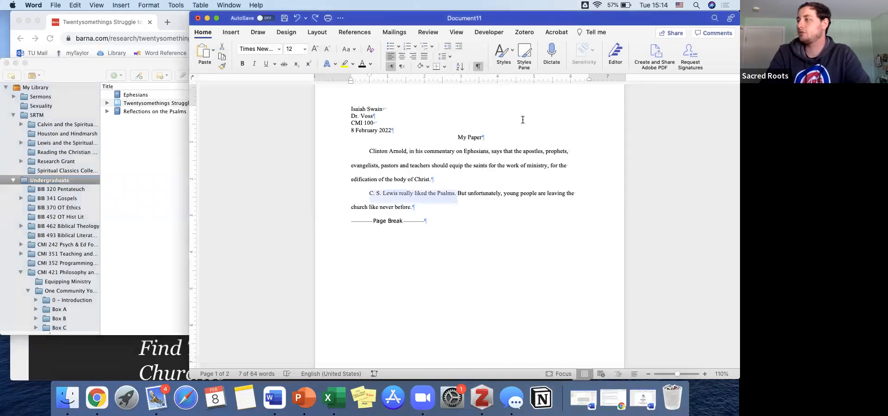
scroll(509, 204, up, 1)
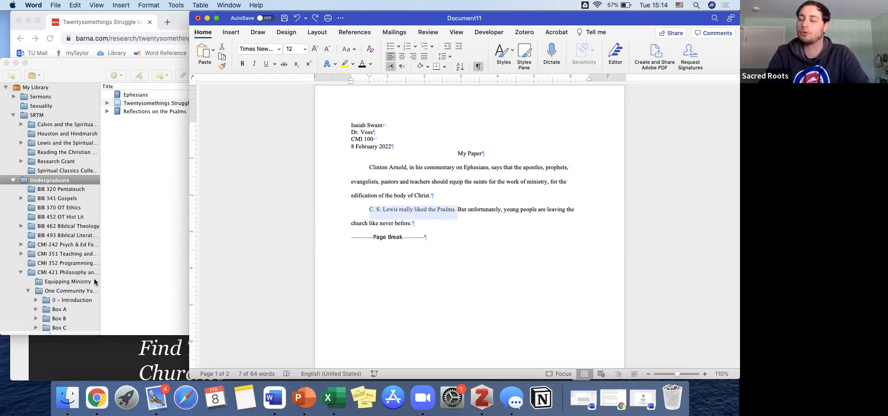
click(122, 247)
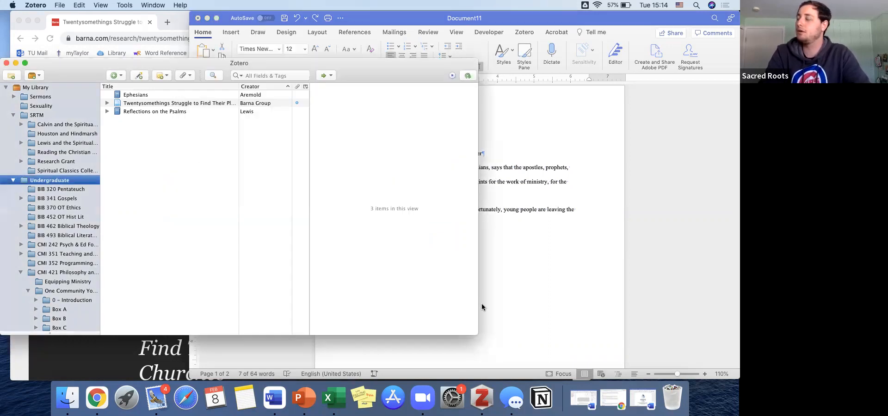
click(565, 317)
click(115, 228)
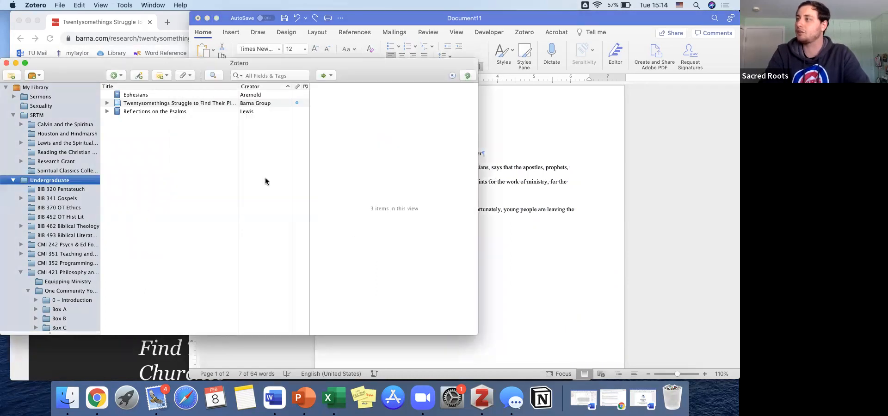
- In the Word paper, add a space after "Psalms" and start a Zotero citation there in Modern Language Association 9th edition style
click(531, 259)
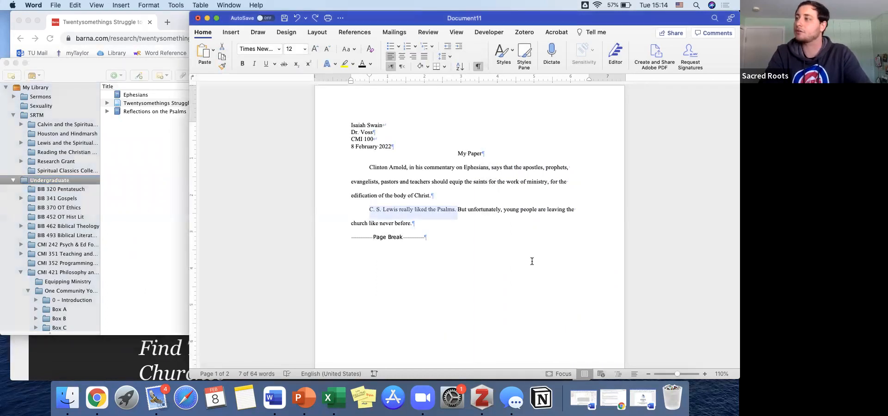
click(527, 269)
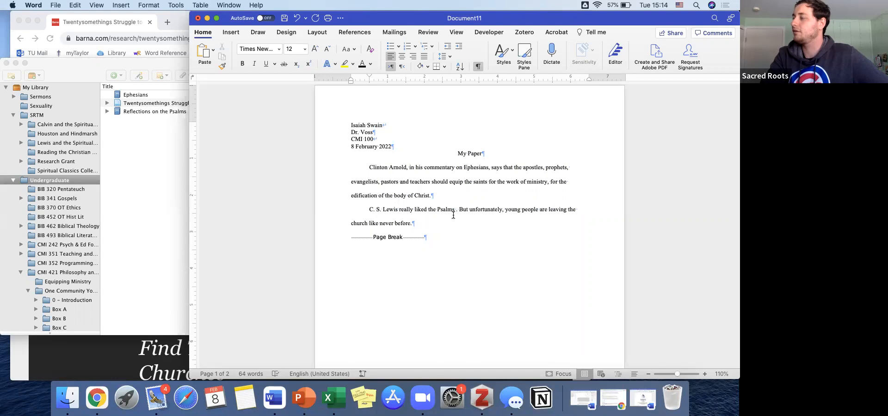
scroll(491, 201, up, 1)
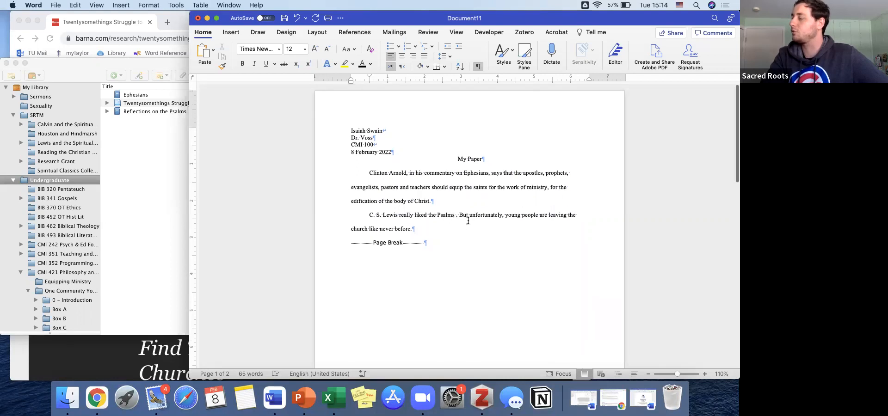
click(523, 32)
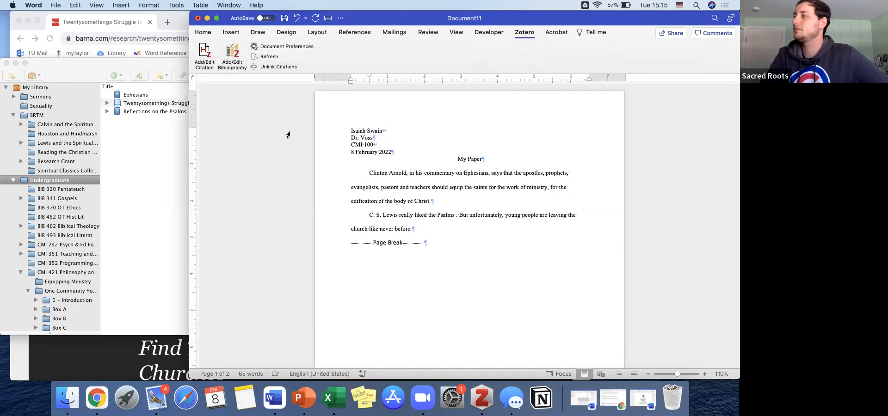
click(209, 52)
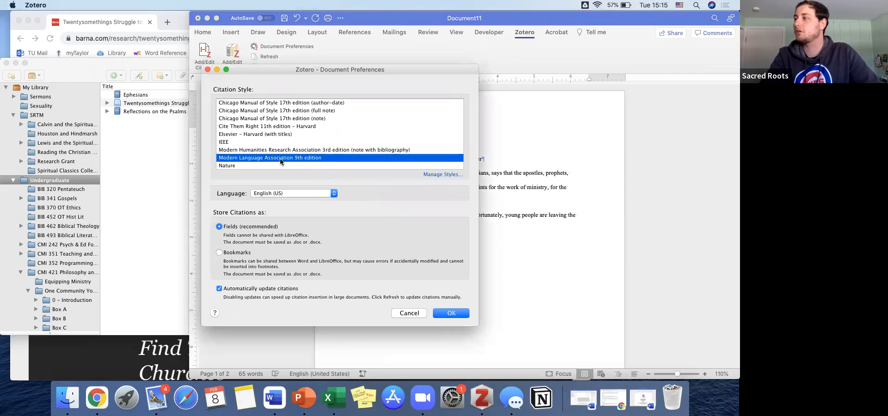
click(450, 312)
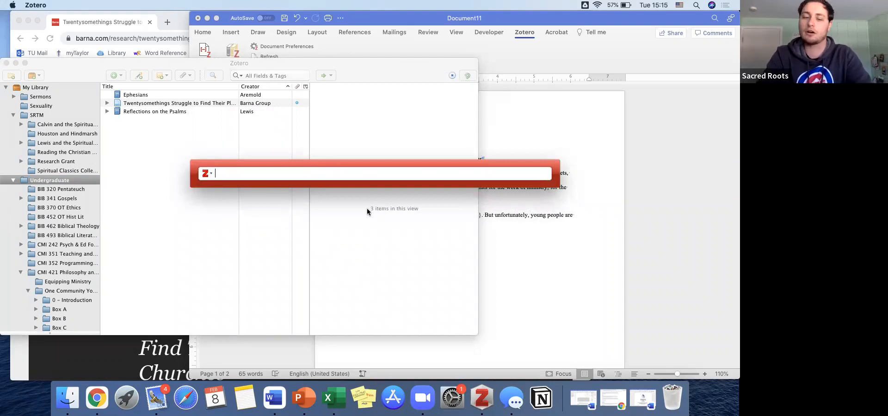
- Find "reflections on the psalms" and insert the citation of Lewis's 1958 New York edition with pages 12-59
text(refelction)
key(BackSpace)
key(BackSpace)
key(BackSpace)
key(BackSpace)
key(BackSpace)
key(BackSpace)
key(BackSpace)
text(lections)
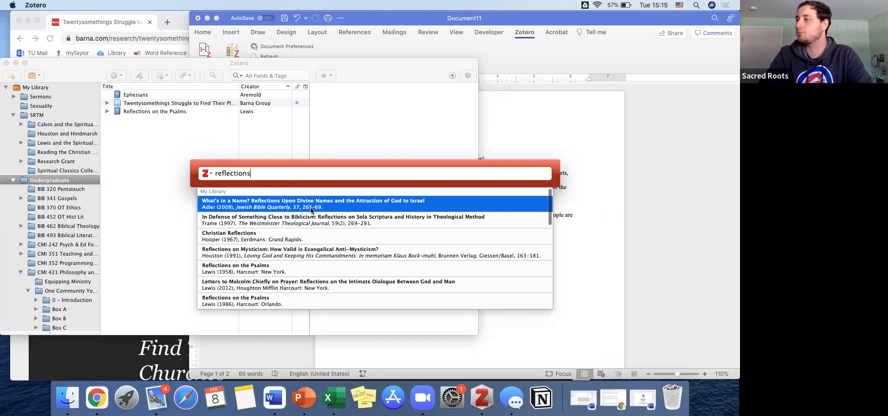
text( on the psalms)
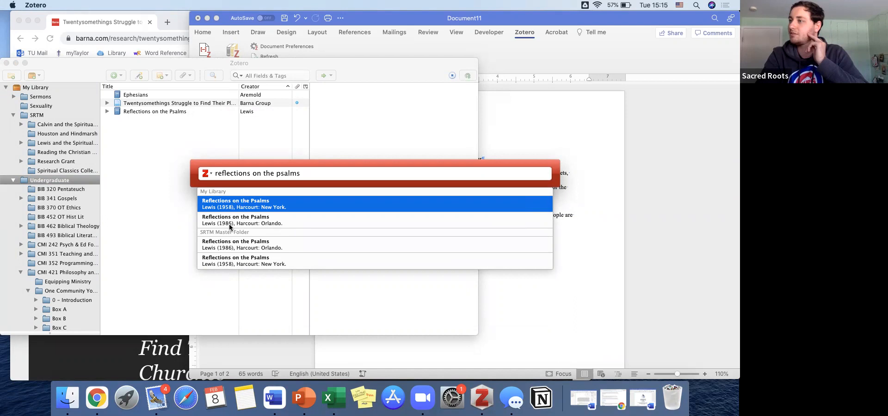
click(276, 207)
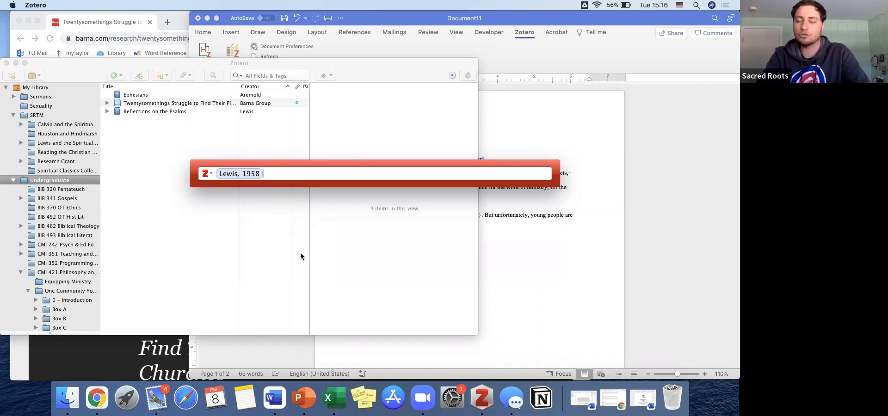
text(12-159)
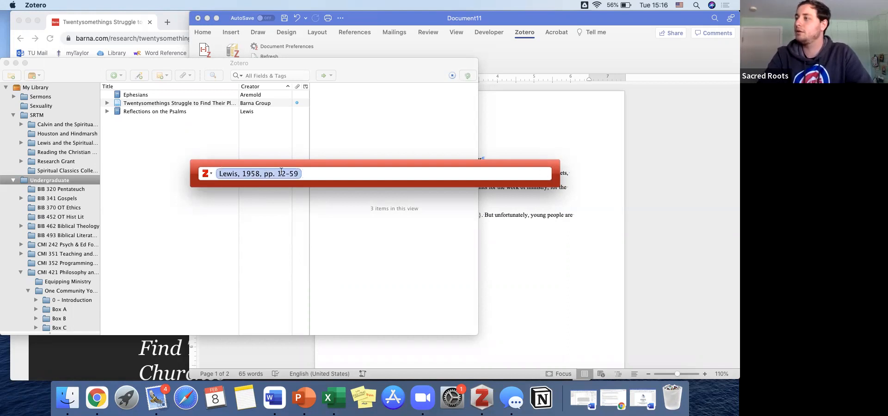
key(Return)
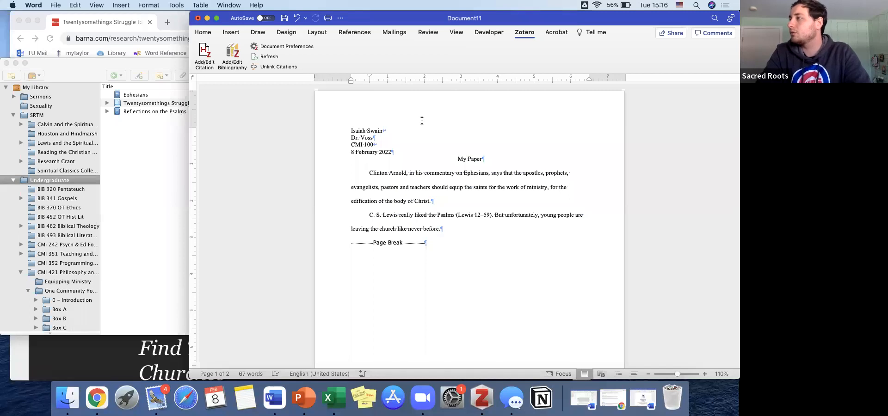
- Insert a citation of the Barna Group's Twentysomethings article after "like never before" in the second paragraph
click(205, 54)
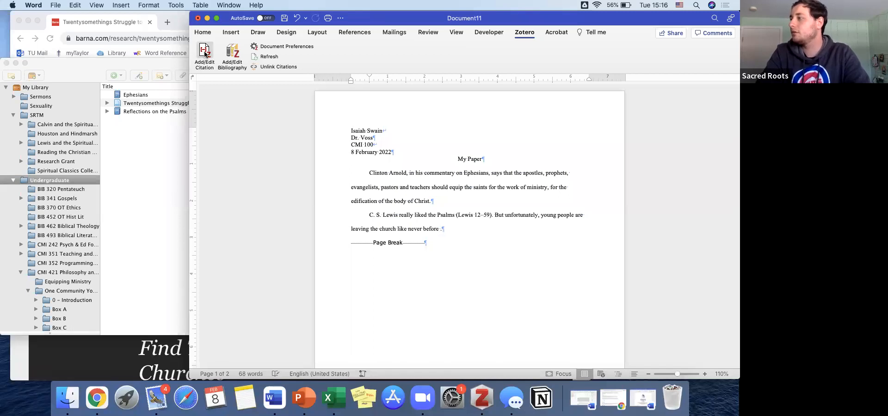
text(twentysometh)
key(Return)
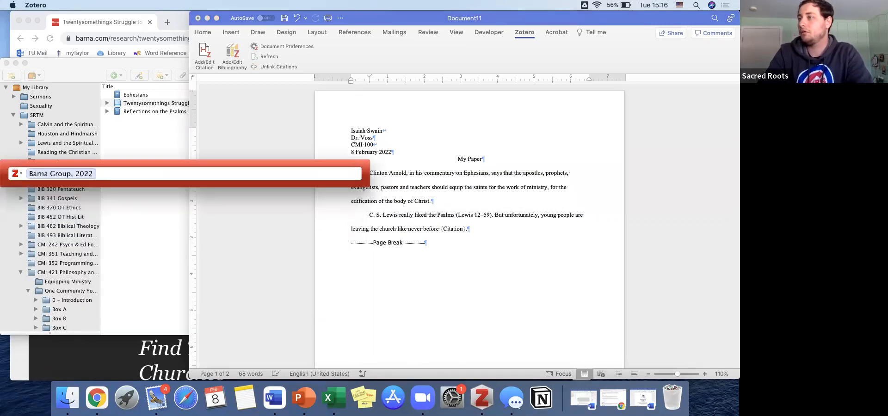
key(Return)
- Cite the 2010 Zondervan Academic Ephesians book after "body of Christ", and place the cursor in the Lewis citation
click(428, 200)
click(204, 52)
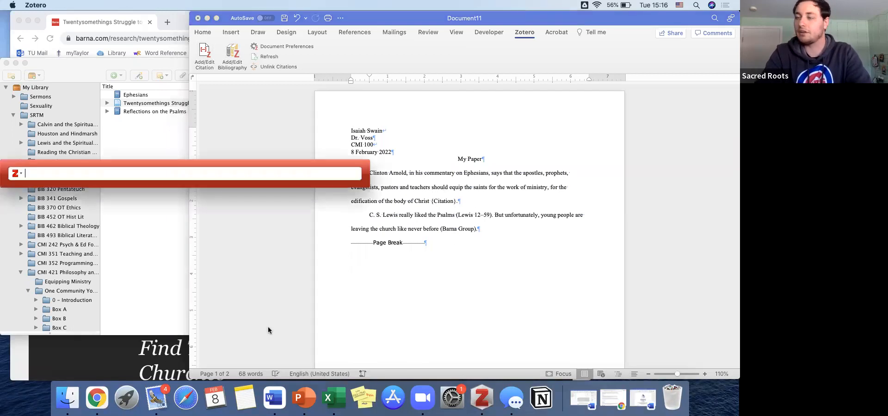
text(ephesians)
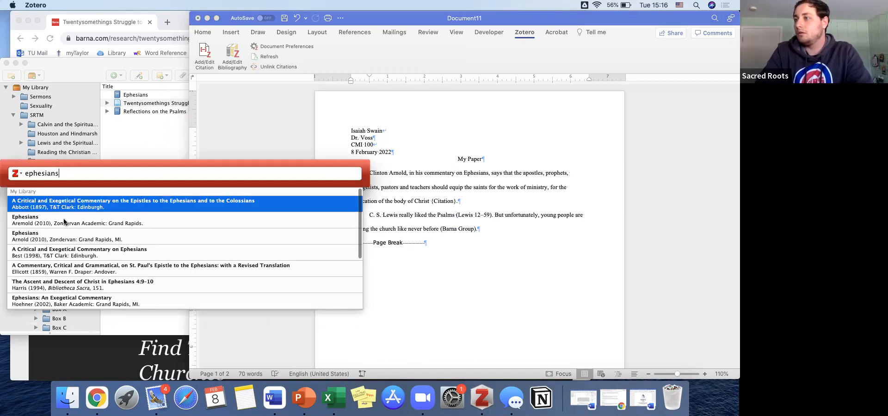
click(64, 222)
key(Return)
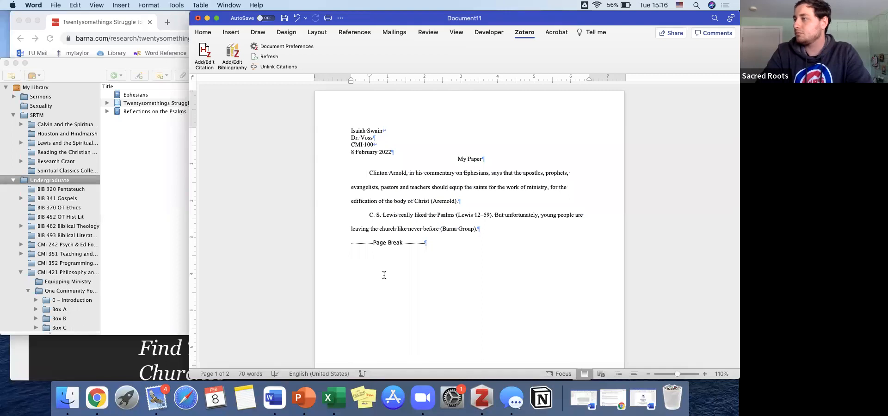
text(.)
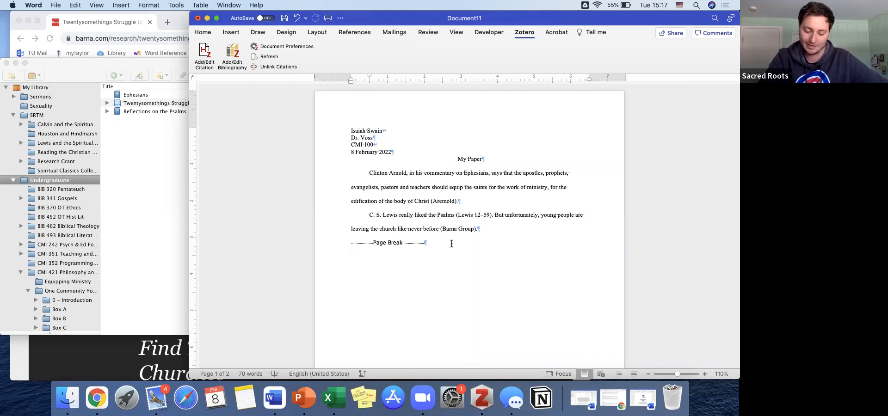
click(471, 215)
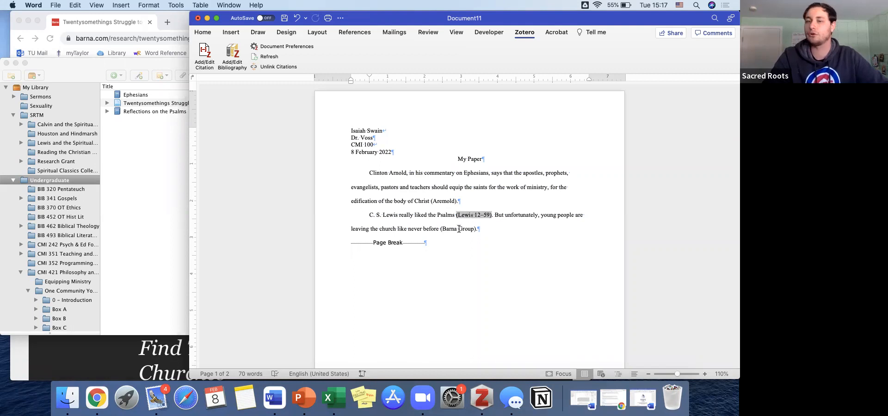
- Check the three in-text citations in the paper's two paragraphs for errors in the author names
click(459, 229)
click(442, 200)
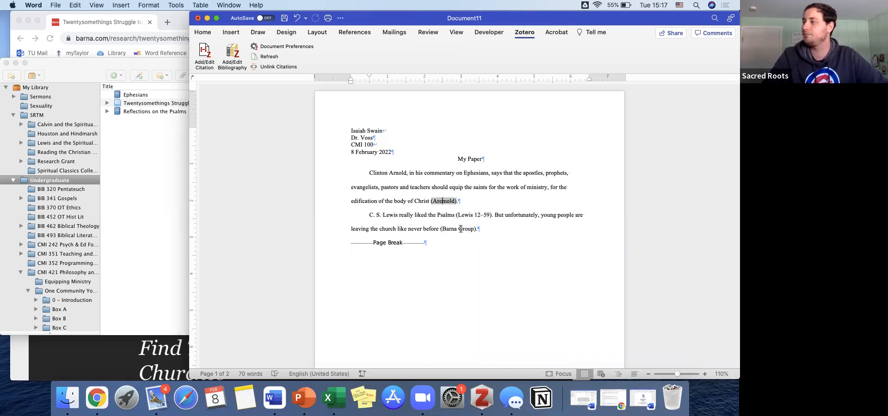
click(476, 215)
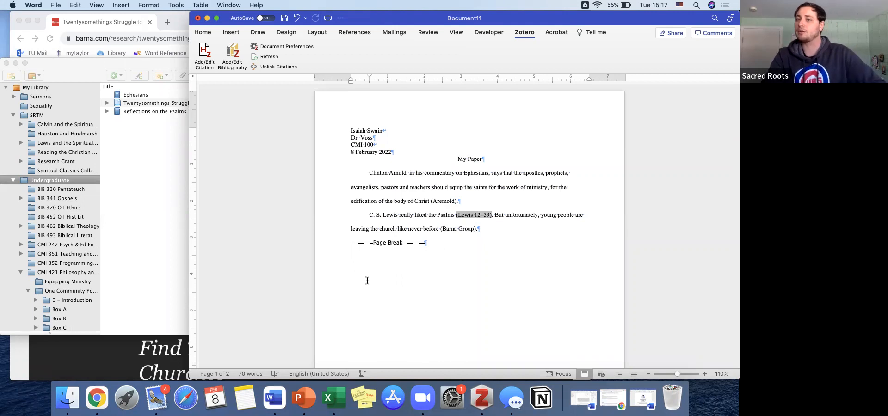
click(456, 229)
click(448, 201)
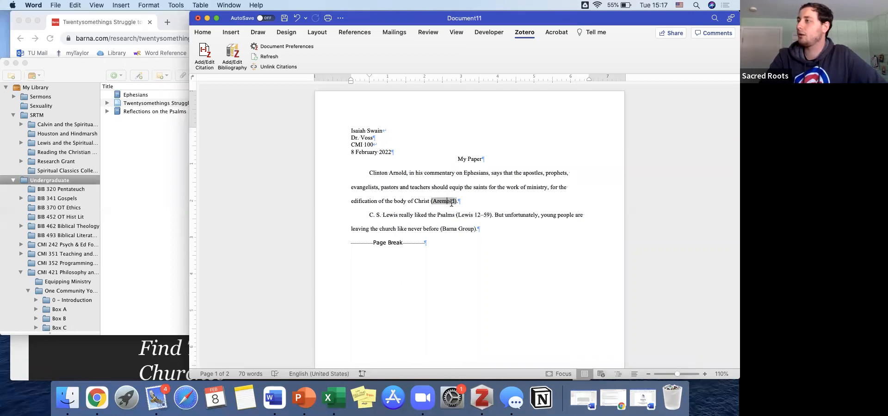
click(473, 216)
click(464, 227)
click(493, 229)
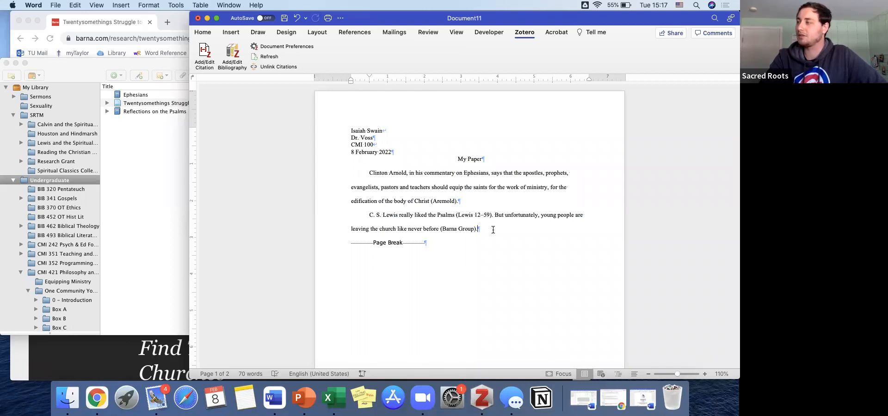
click(443, 201)
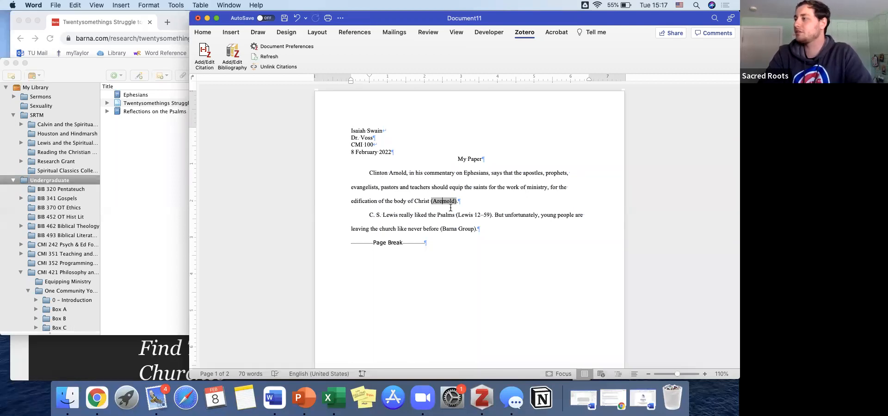
click(463, 199)
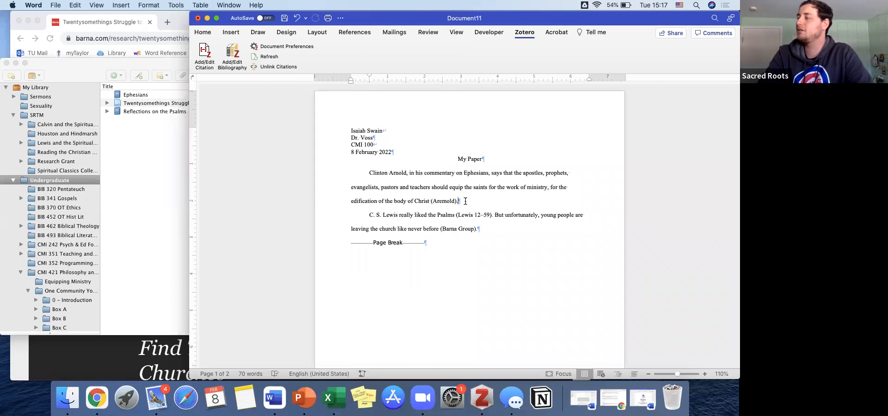
- In Zotero, correct the Ephesians book's author to Arnold, Clinton E., and refresh the citations in the Word paper
click(152, 170)
click(150, 95)
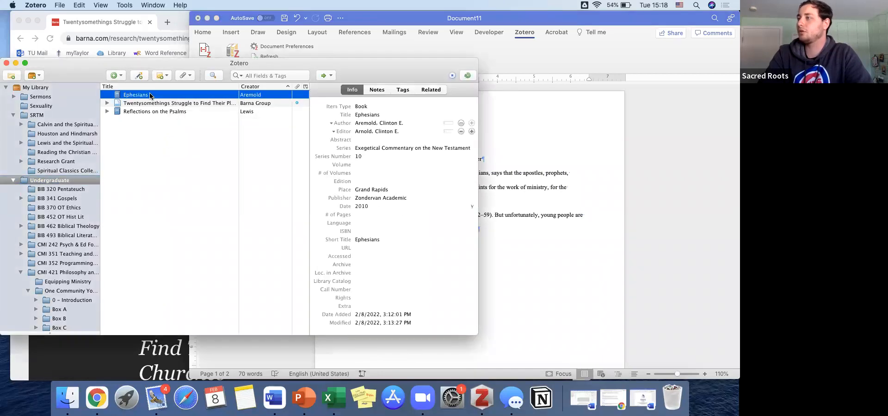
click(365, 123)
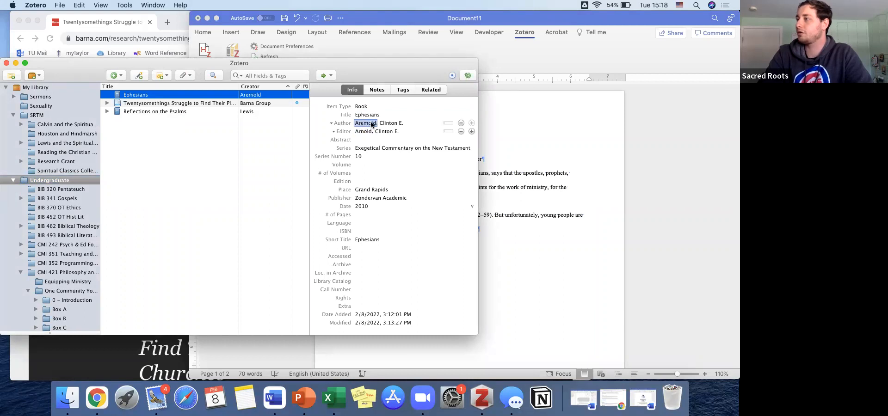
text(Arnold)
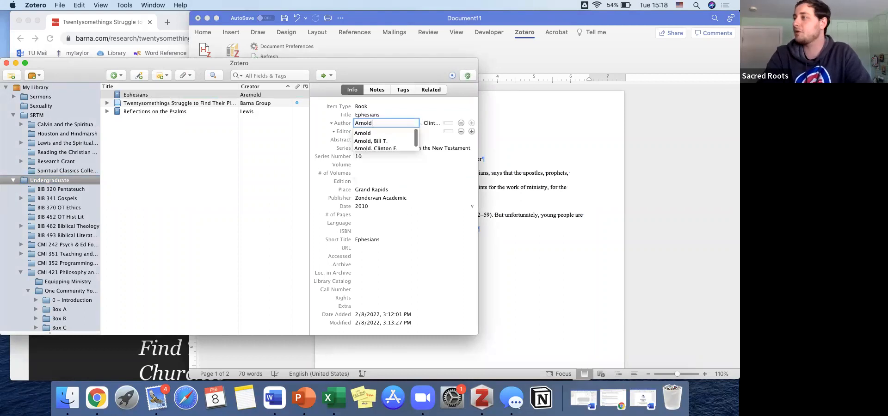
click(372, 148)
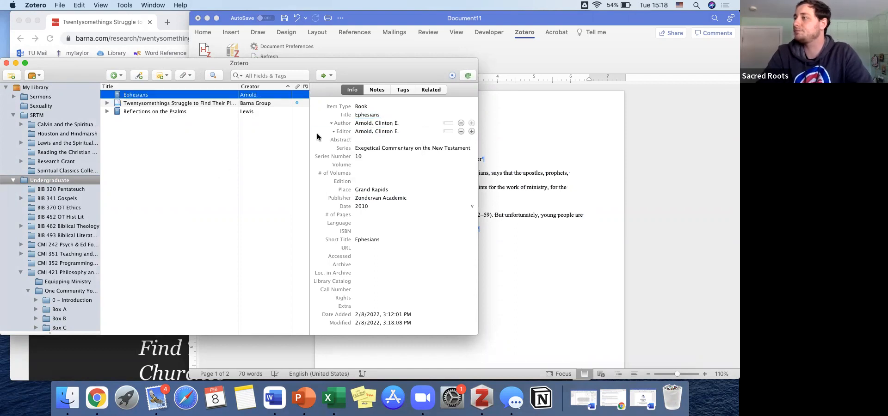
click(562, 244)
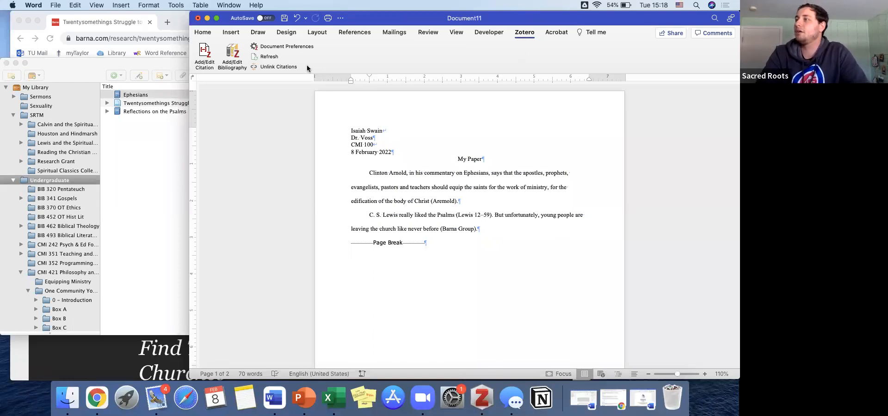
click(274, 58)
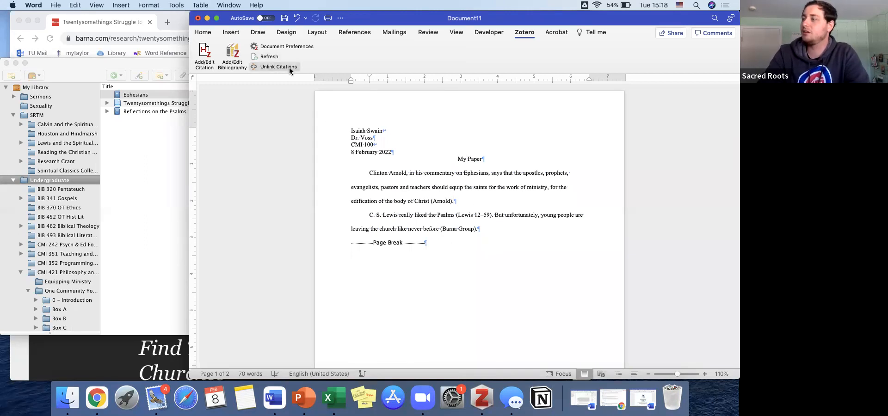
- Review the refreshed Arnold, Lewis and Barna Group citations within the paper's body text
click(458, 230)
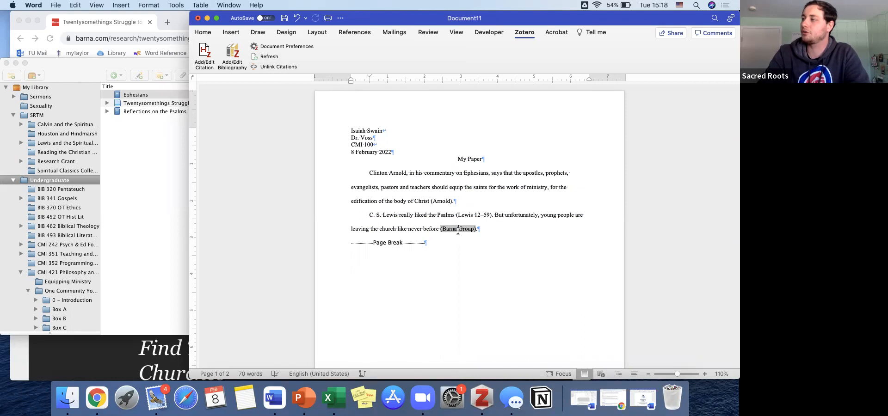
click(441, 202)
click(468, 214)
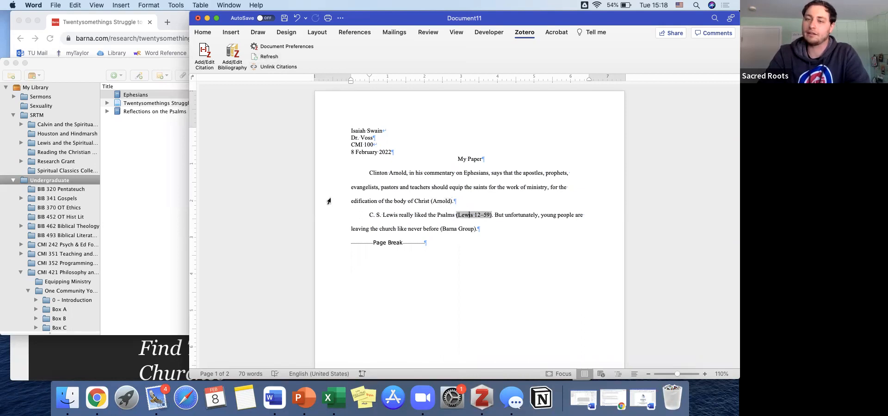
click(491, 230)
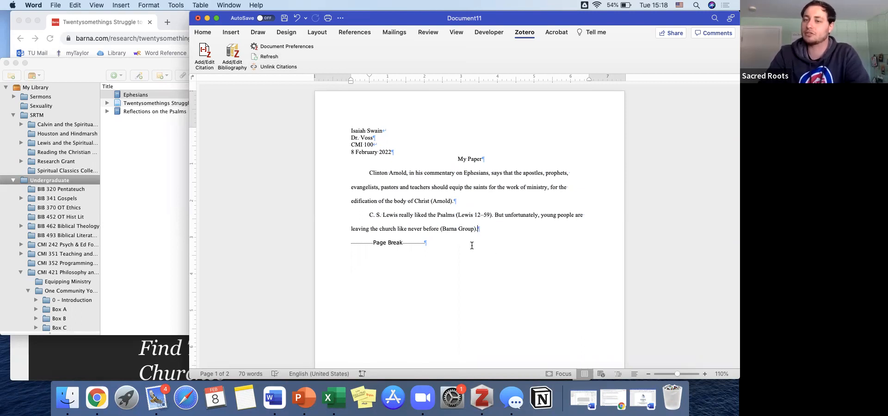
drag(370, 168, 467, 252)
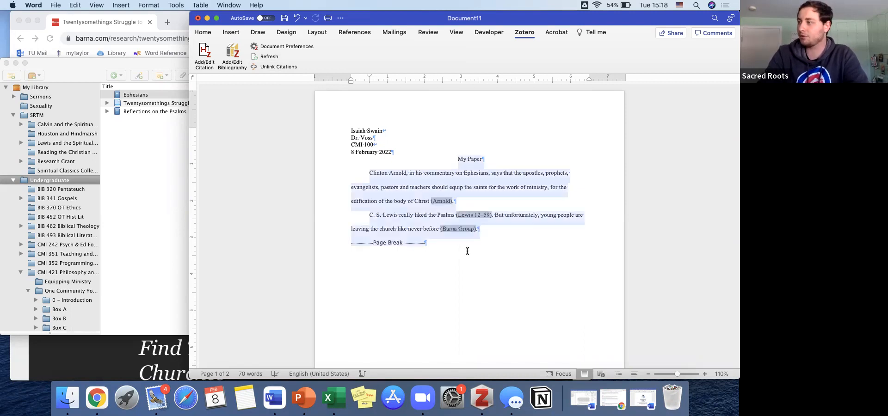
click(521, 253)
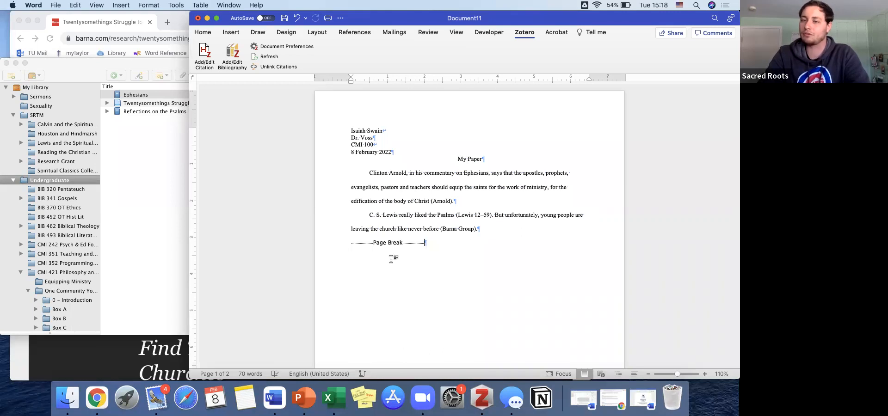
scroll(393, 296, down, 1)
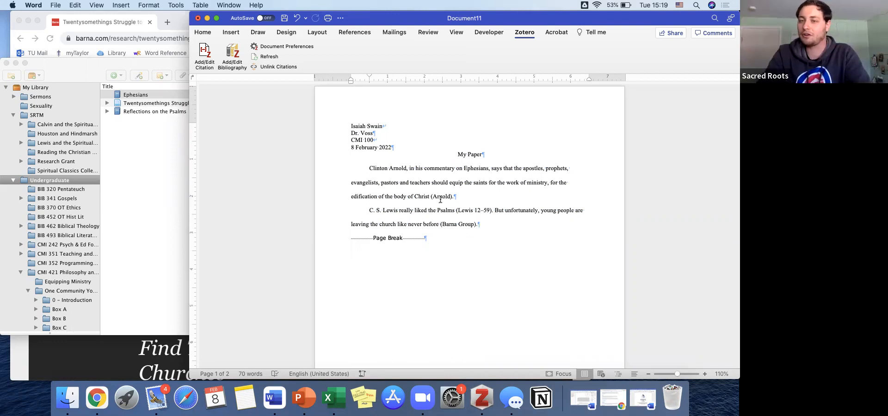
click(447, 195)
click(422, 161)
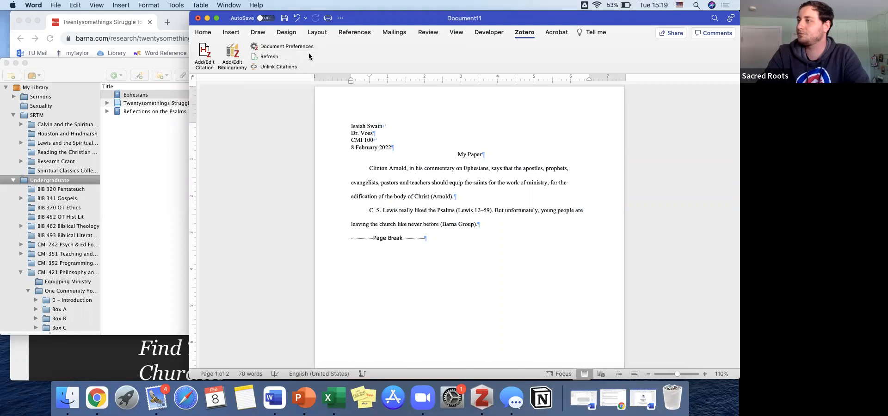
- Change the paper's Zotero citation style to Chicago Manual of Style 17th edition (full note), with citations displayed as footnotes
click(297, 48)
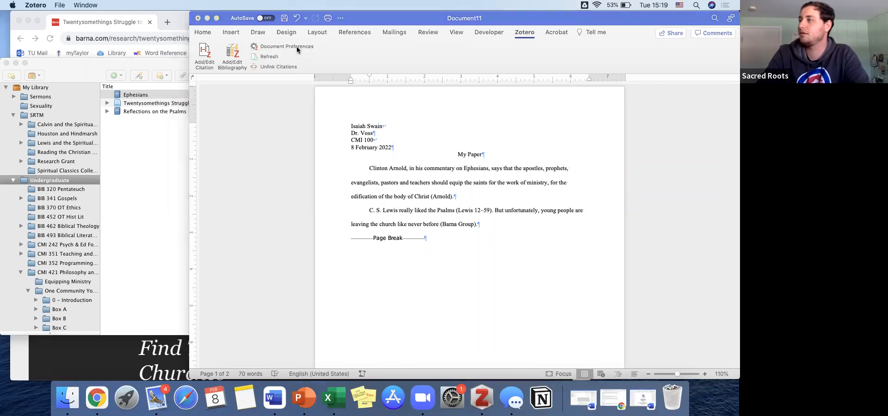
scroll(299, 113, up, 5)
scroll(299, 113, down, 5)
scroll(298, 113, up, 5)
scroll(274, 124, down, 1)
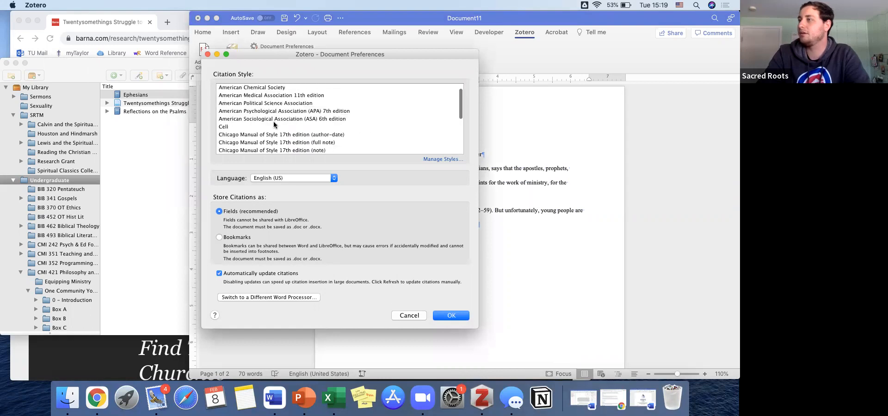
scroll(291, 133, down, 3)
scroll(290, 133, down, 5)
scroll(278, 137, up, 6)
scroll(278, 138, down, 3)
click(301, 127)
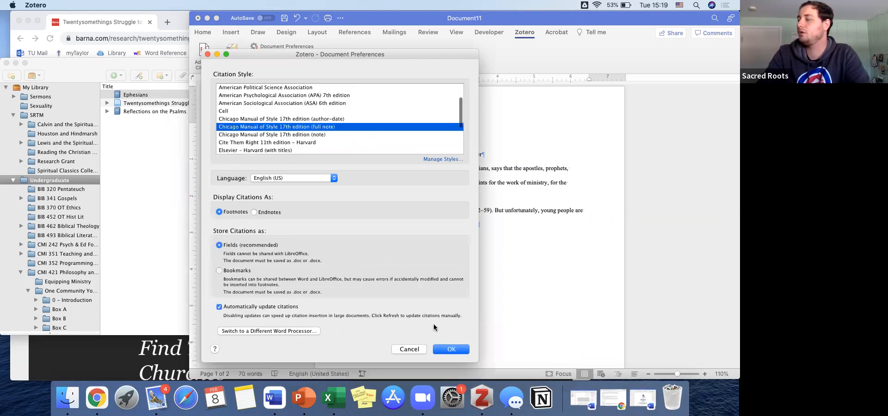
click(442, 350)
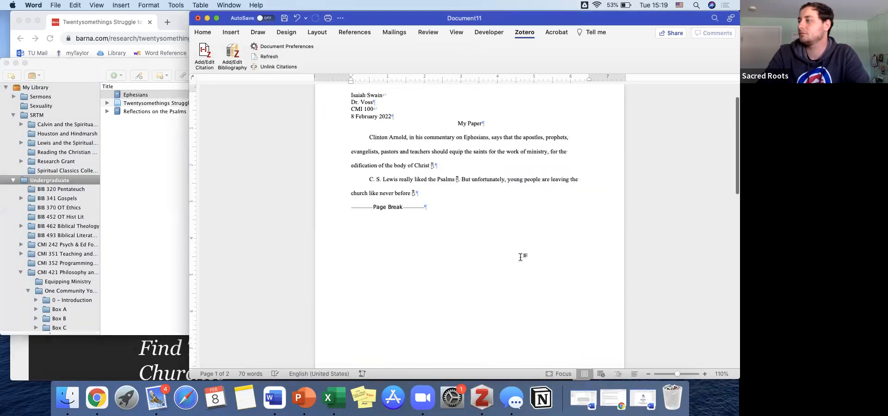
- Examine the footnote numbers in the body text and the full notes at the foot of the first page
scroll(521, 256, down, 5)
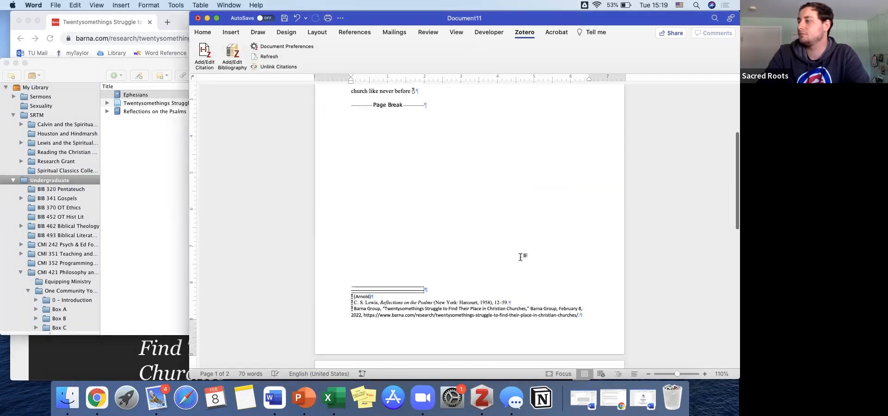
scroll(481, 268, up, 3)
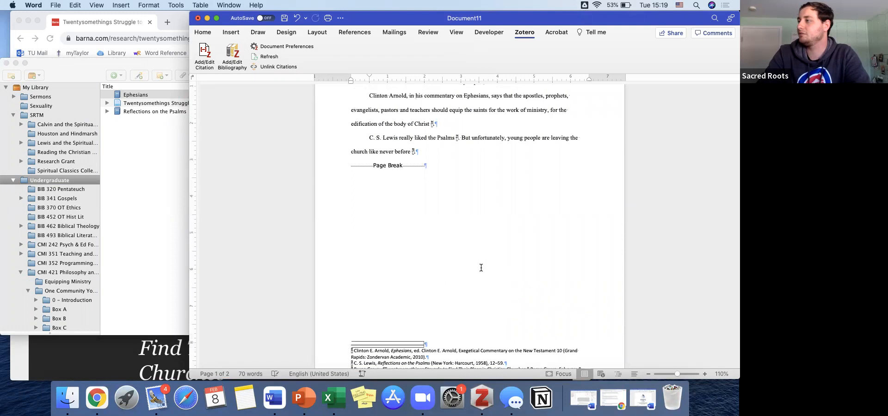
scroll(481, 268, up, 4)
scroll(481, 267, down, 6)
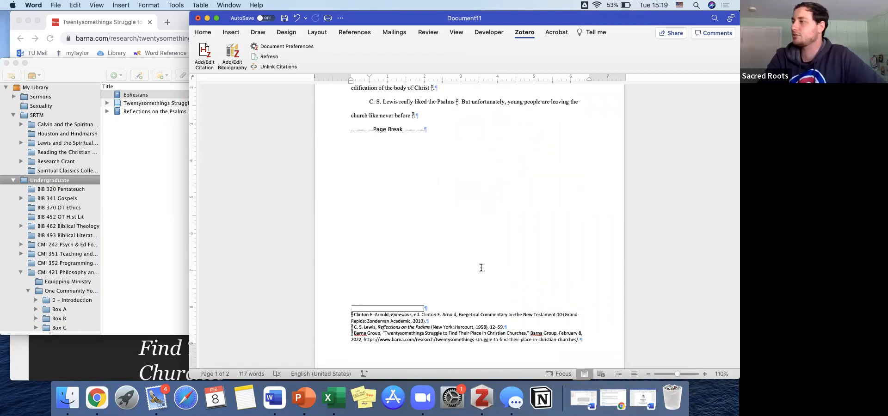
scroll(480, 267, up, 2)
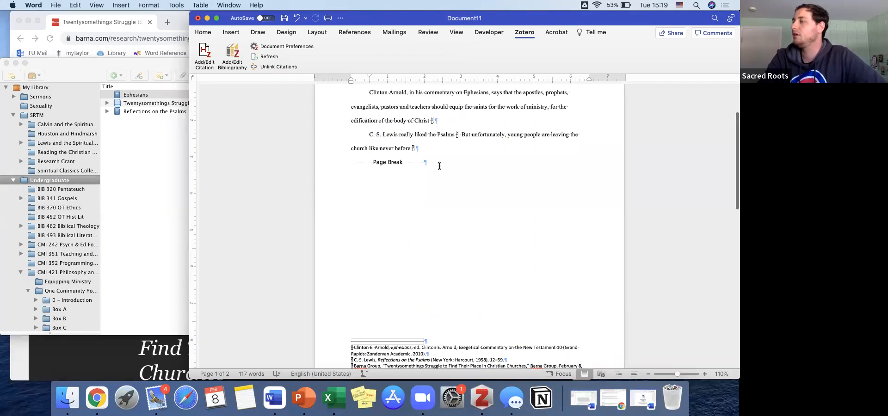
scroll(439, 166, up, 1)
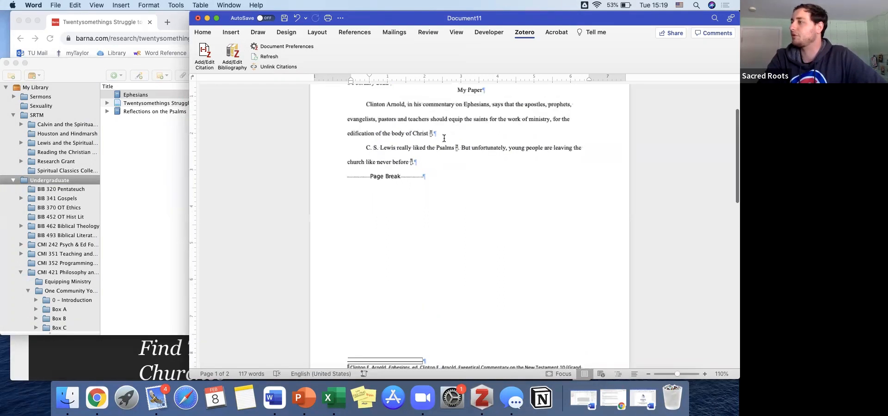
scroll(444, 137, up, 5)
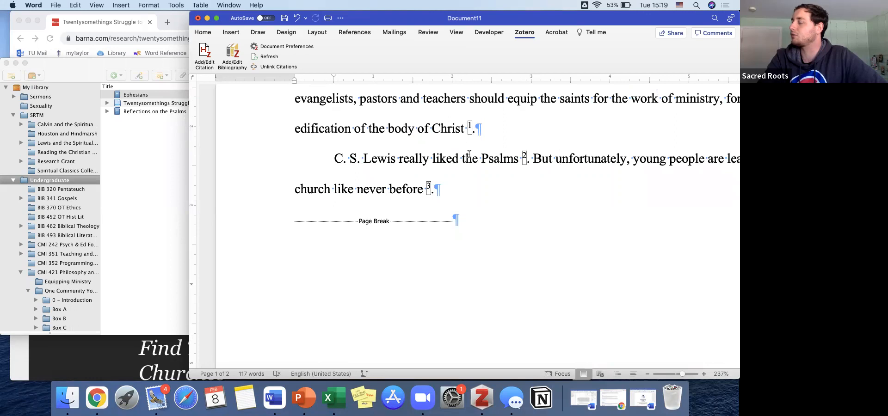
scroll(352, 160, down, 4)
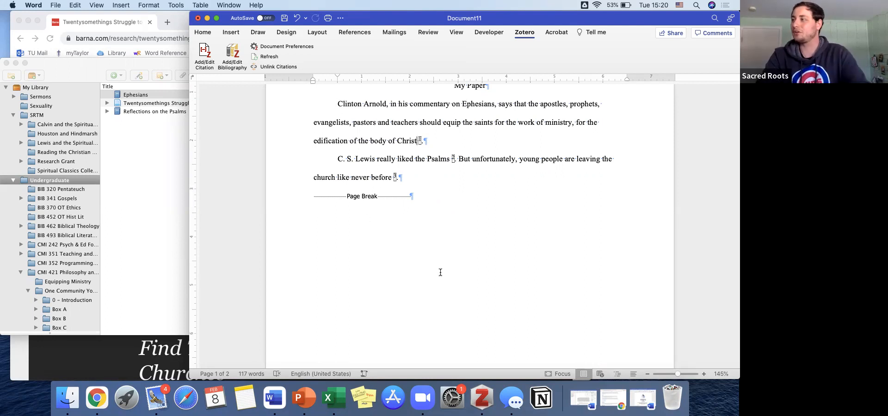
scroll(464, 296, down, 1)
scroll(463, 299, down, 3)
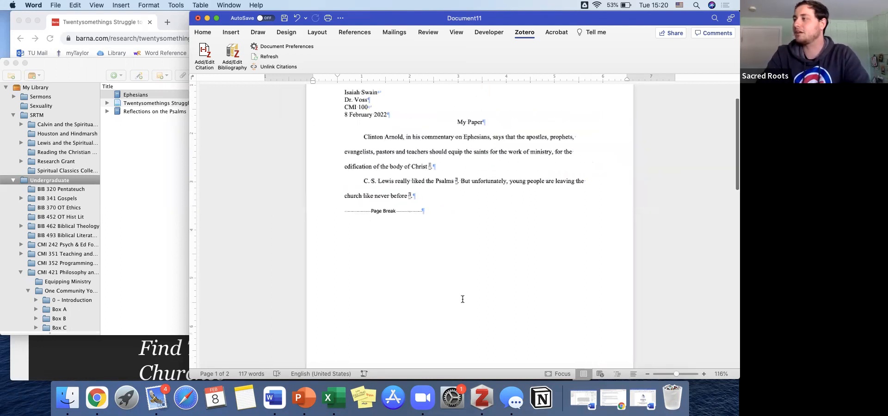
scroll(462, 299, up, 1)
scroll(463, 300, up, 1)
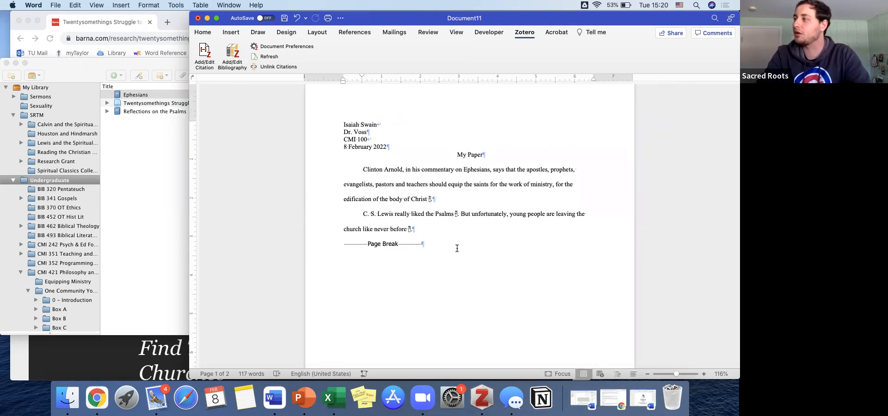
- Insert the Zotero bibliography on the empty line below the Works Cited heading on the paper's second page
scroll(453, 263, down, 2)
scroll(457, 248, down, 2)
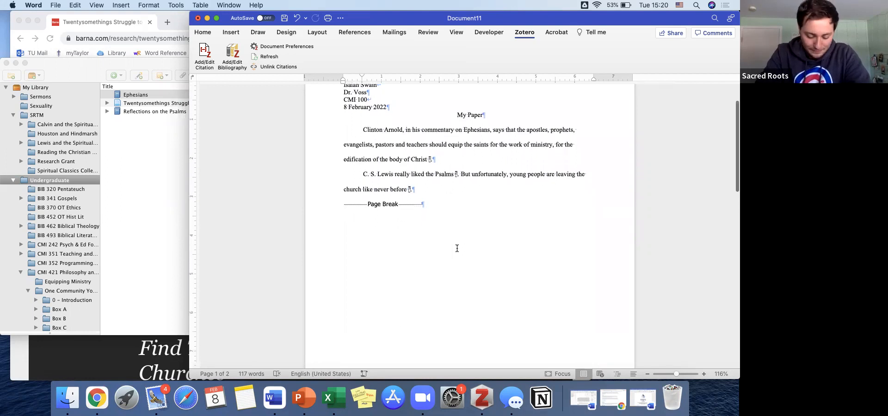
scroll(482, 242, down, 10)
scroll(481, 242, down, 12)
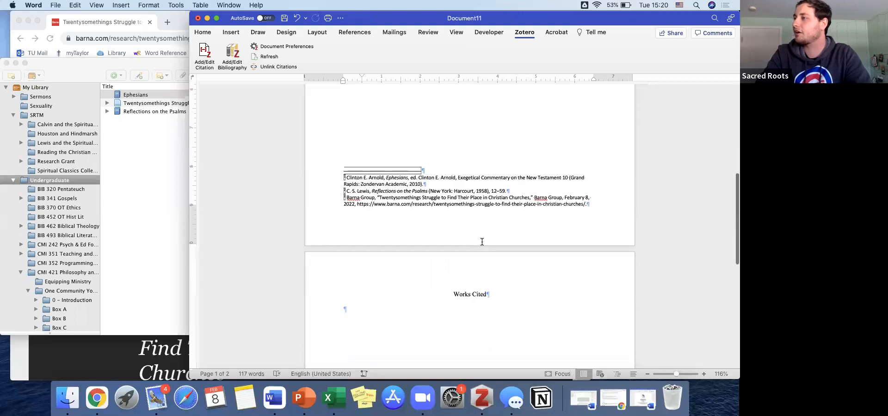
scroll(482, 242, down, 5)
click(394, 263)
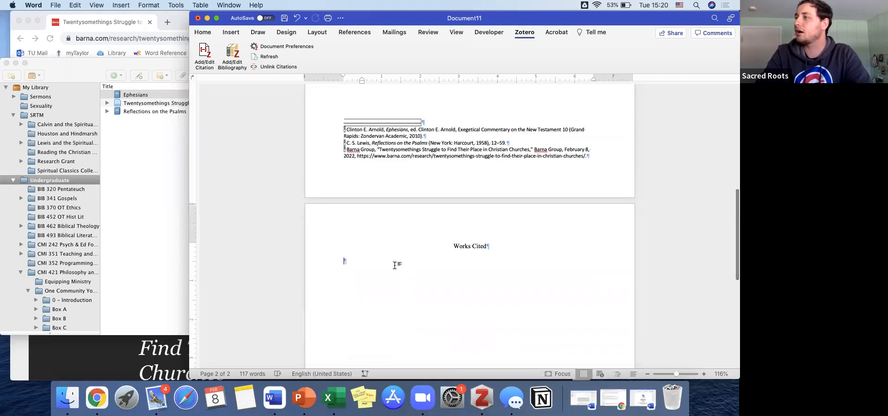
click(126, 202)
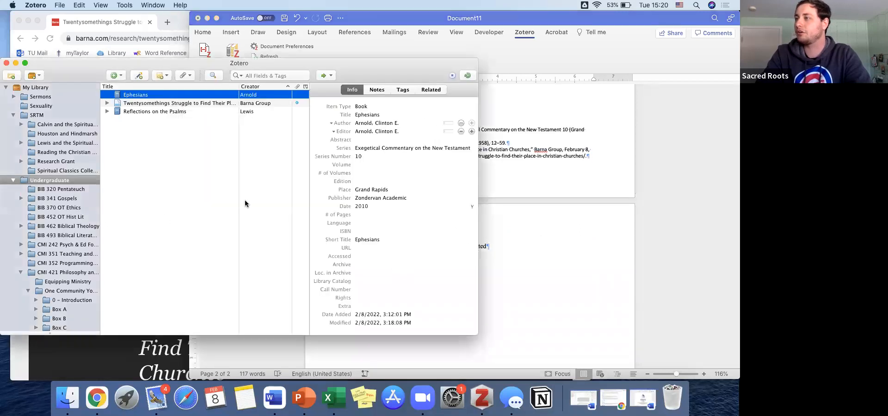
click(636, 339)
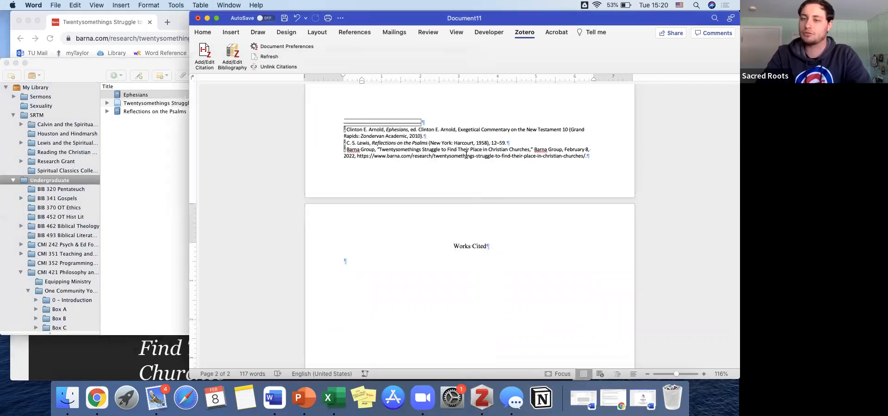
scroll(404, 203, down, 3)
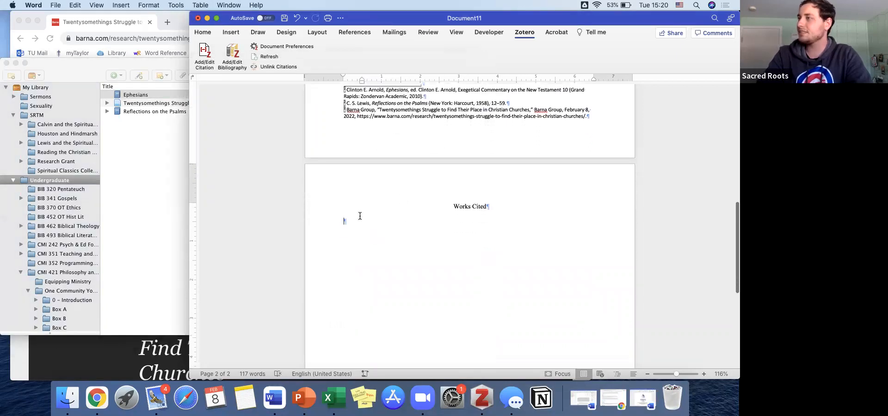
click(238, 53)
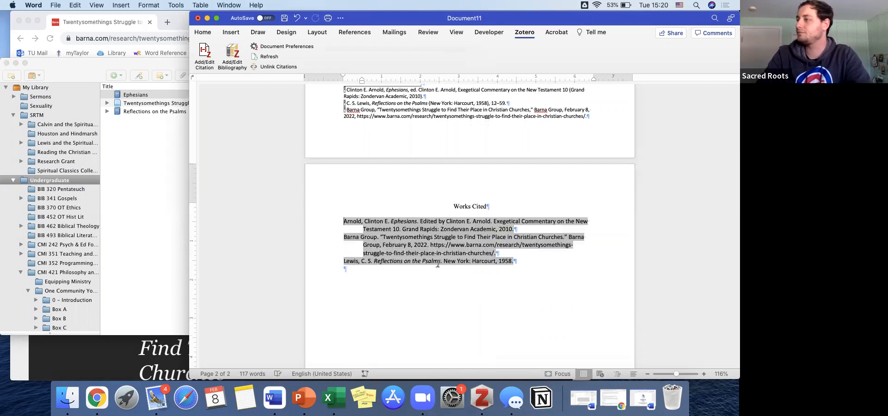
scroll(410, 291, down, 3)
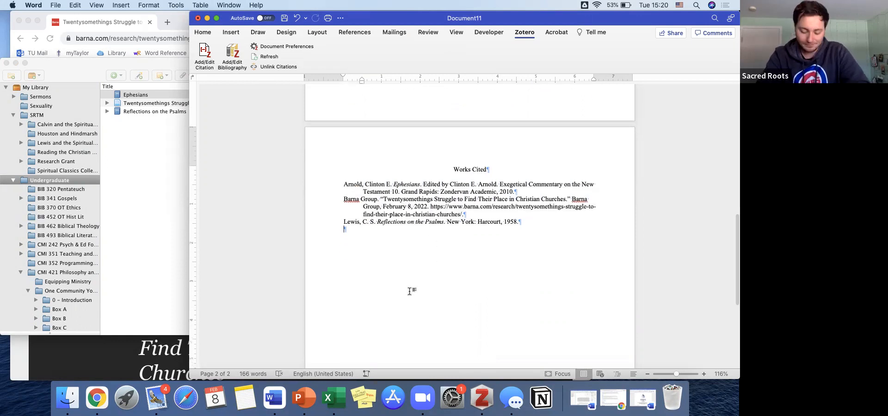
scroll(410, 292, down, 1)
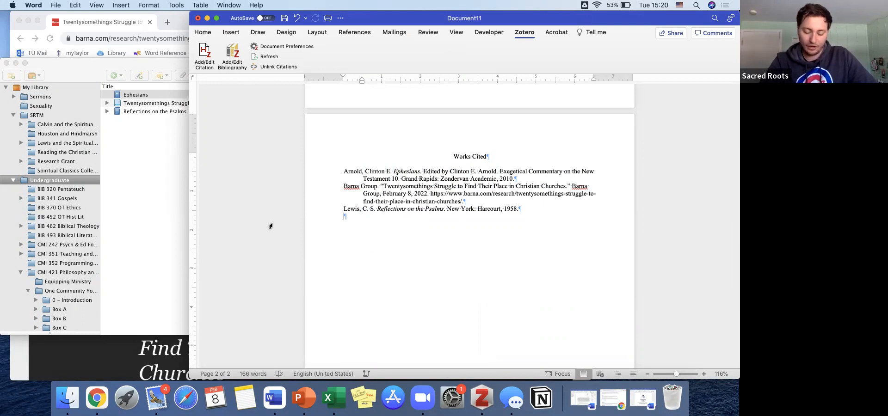
- In Zotero, add a note to the Ephesians book reading "Arnold is a good source."
click(154, 186)
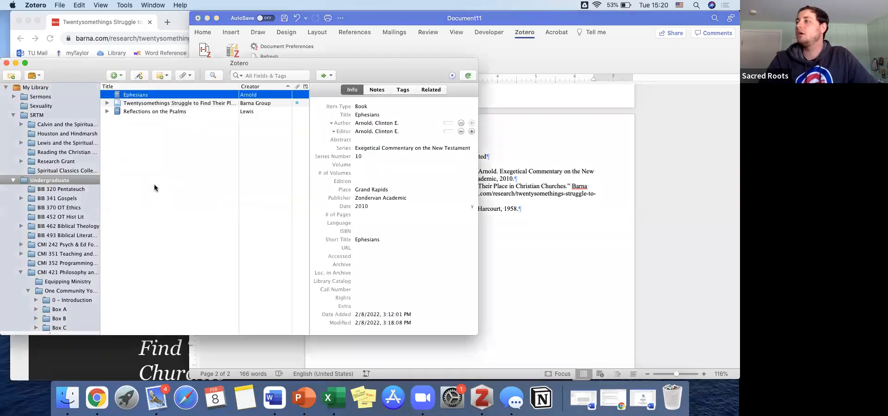
click(377, 91)
click(354, 91)
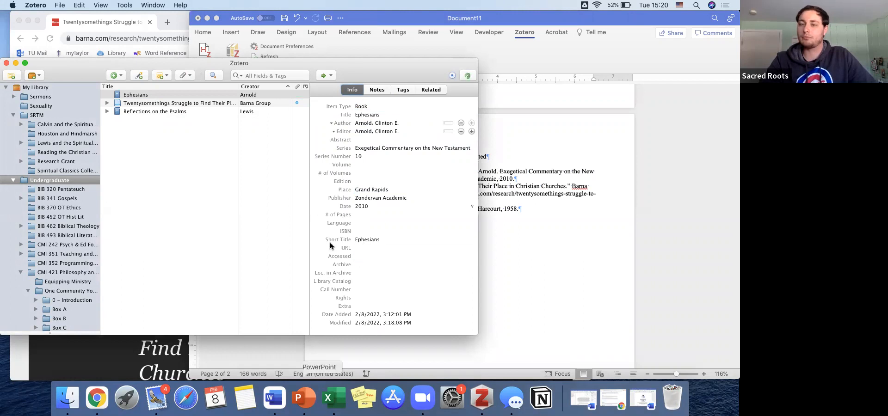
click(377, 89)
click(359, 105)
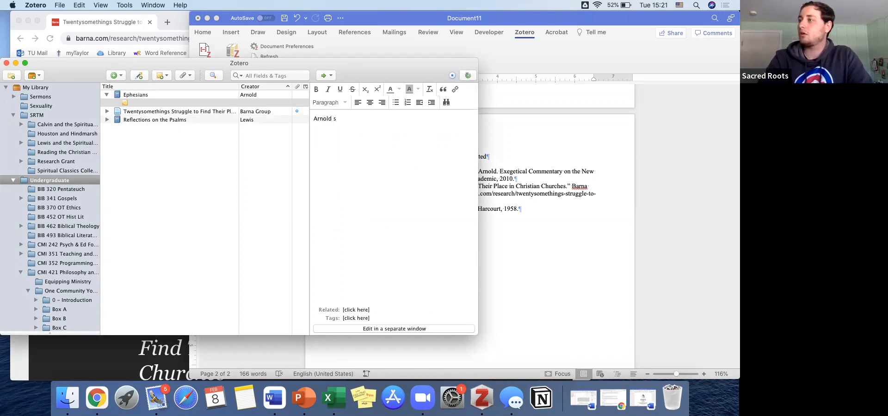
text(Arnold is a good source.)
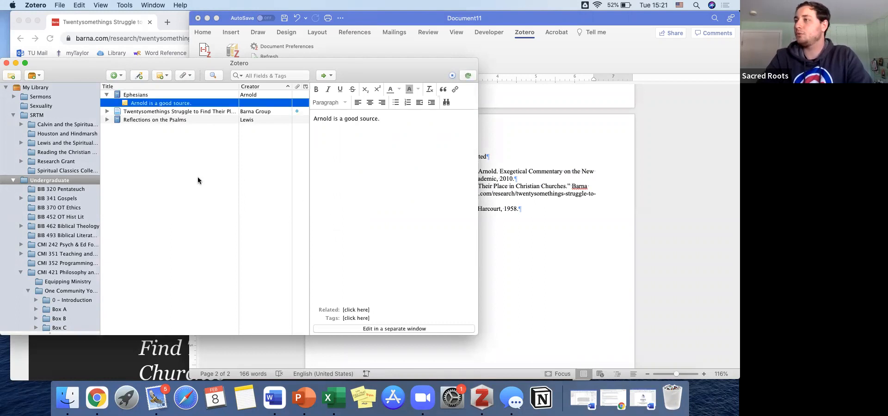
- Open the Box B collection and read the Identity and Religion notes attached to Emerging Adulthood: The Winding Road
scroll(73, 198, down, 3)
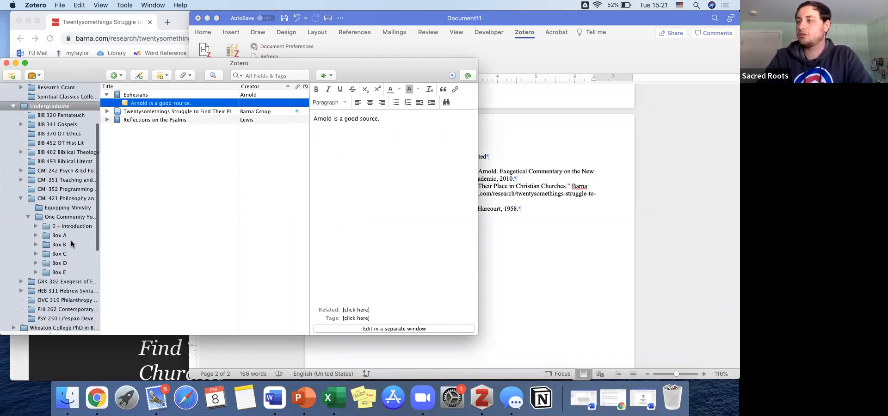
scroll(61, 246, down, 3)
scroll(61, 247, down, 1)
click(58, 189)
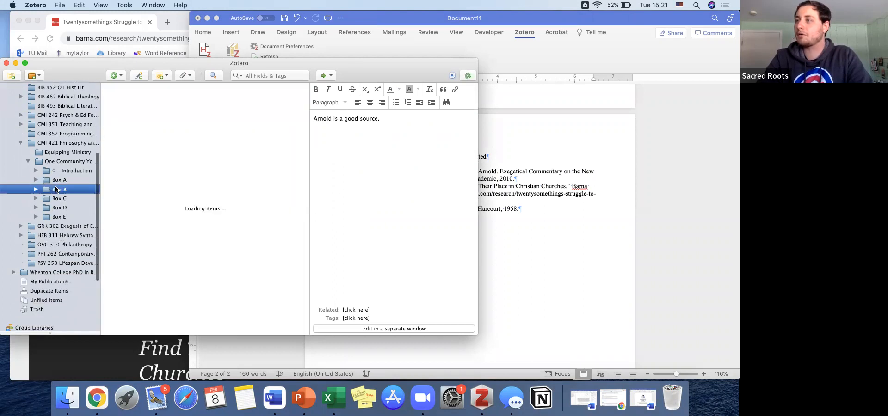
click(124, 120)
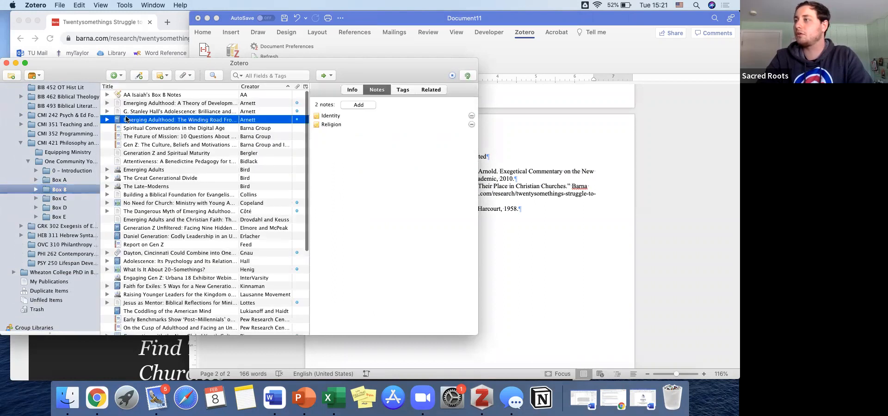
click(338, 117)
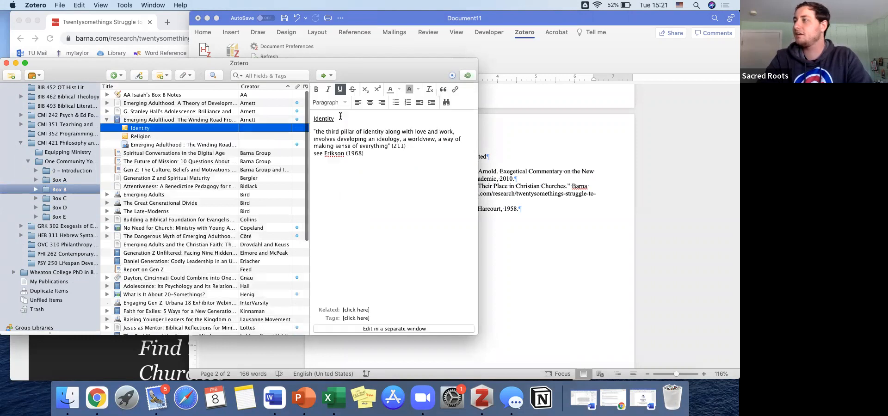
click(163, 136)
- Read through the Characteristics of EAs note stored under the Emerging Adults item in Box B
scroll(163, 180, down, 3)
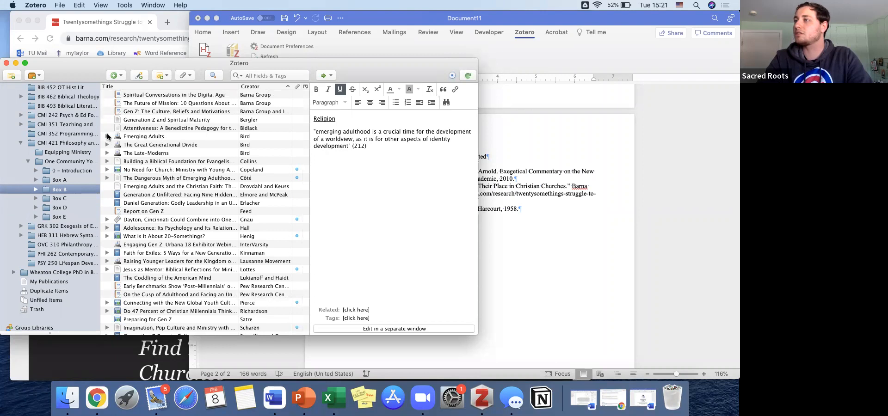
click(107, 137)
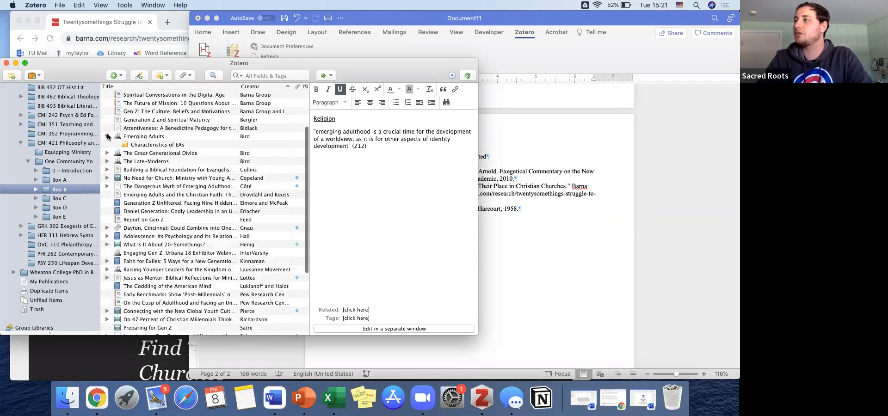
click(152, 146)
scroll(408, 204, down, 5)
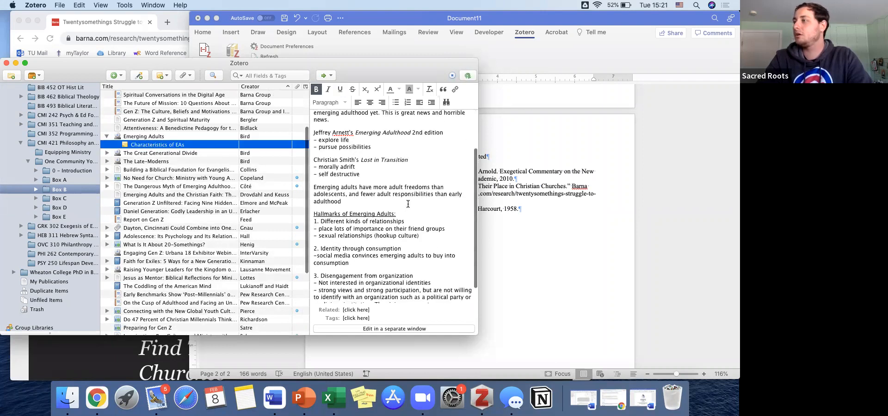
scroll(408, 204, up, 3)
scroll(407, 204, down, 4)
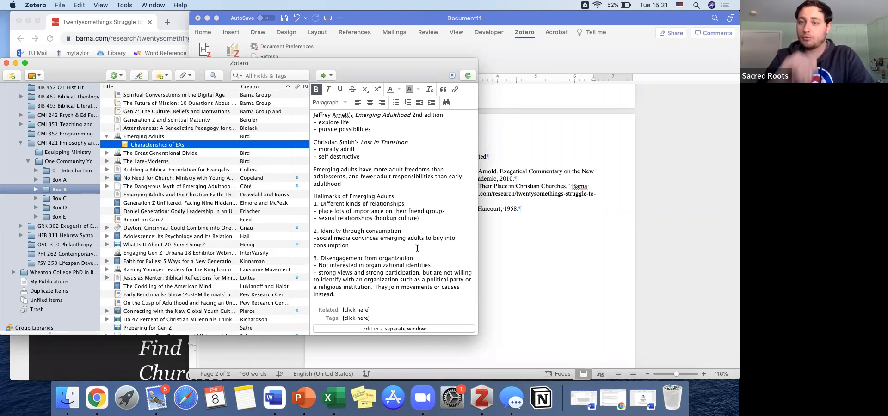
scroll(417, 249, up, 3)
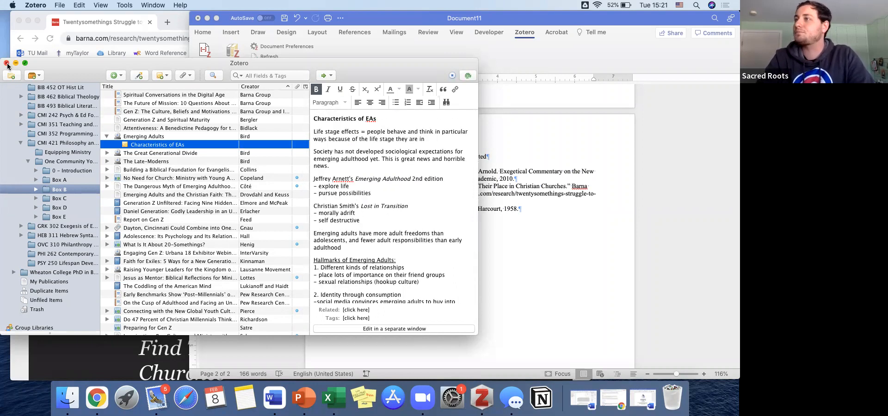
- Switch to the Word paper and review it from the Works Cited page back up to the first page
click(592, 267)
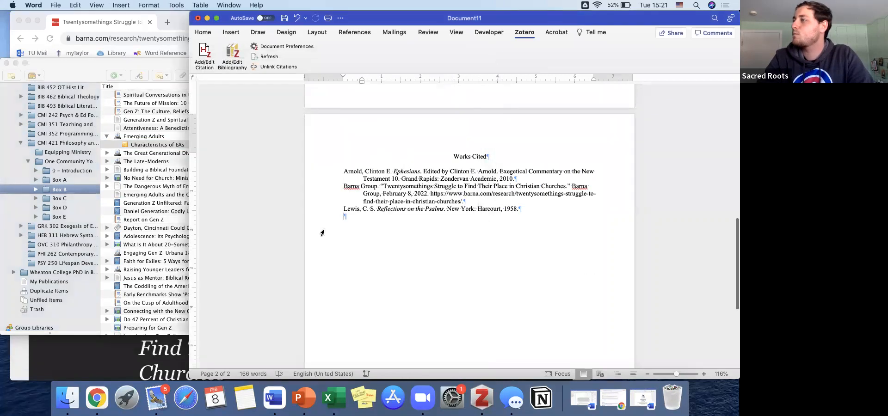
scroll(322, 232, up, 1)
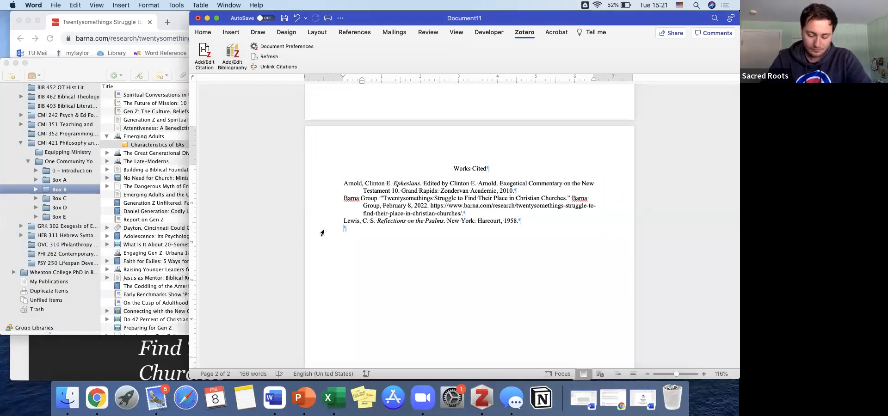
scroll(352, 217, up, 10)
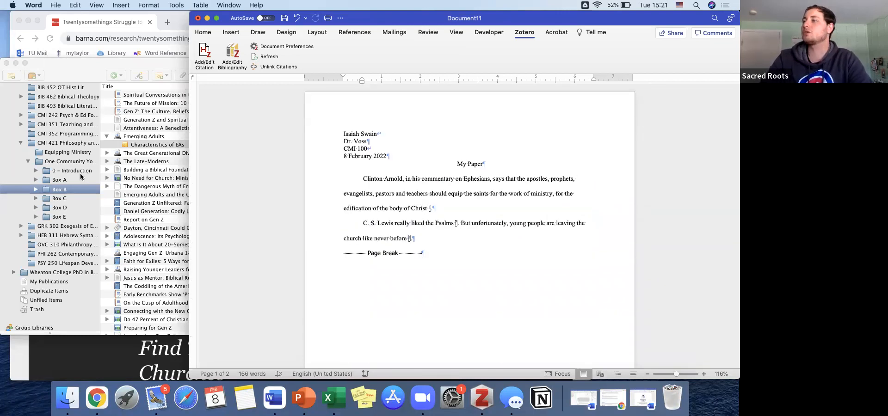
- In Zotero, export the Box C collection in Zotero RDF format with notes and files, saving it to the Desktop as Box C
click(119, 180)
scroll(119, 180, up, 3)
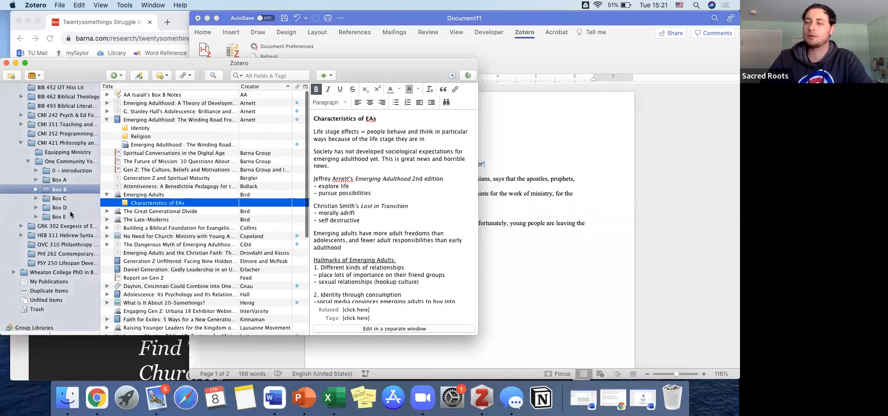
scroll(71, 224, up, 3)
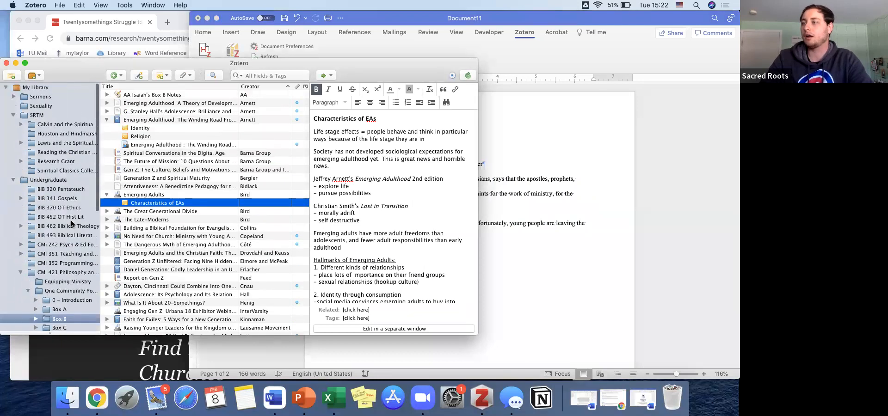
scroll(71, 224, down, 1)
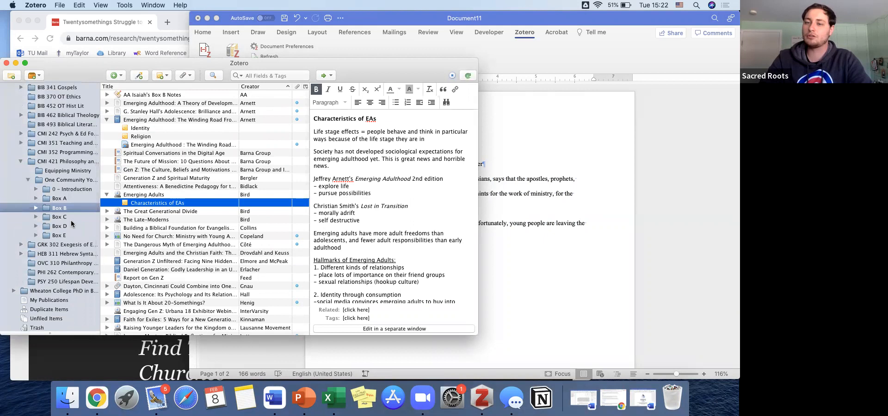
scroll(65, 214, up, 2)
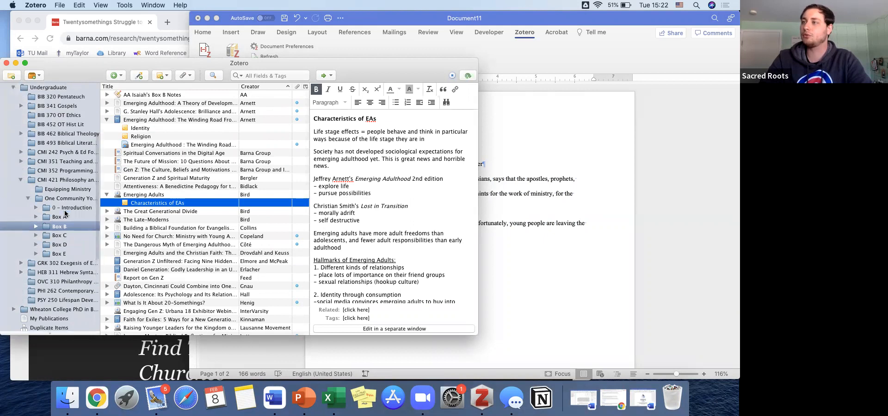
click(65, 237)
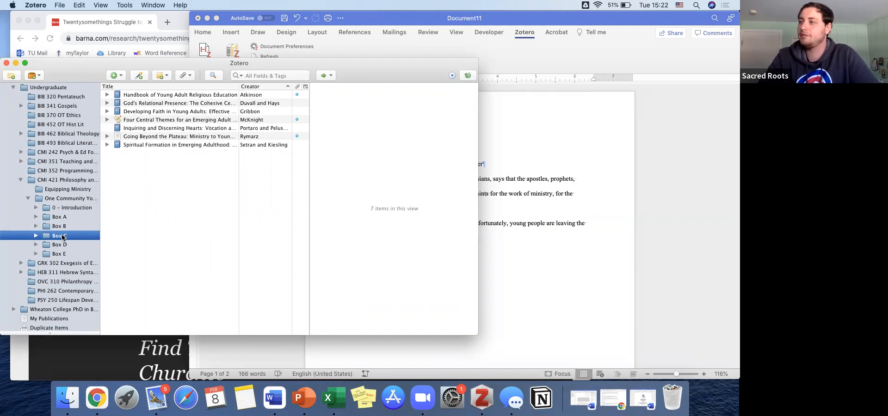
right_click(63, 238)
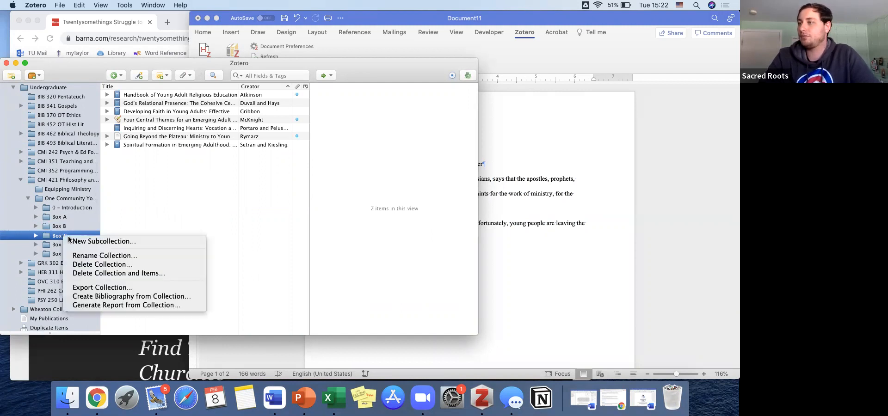
click(127, 291)
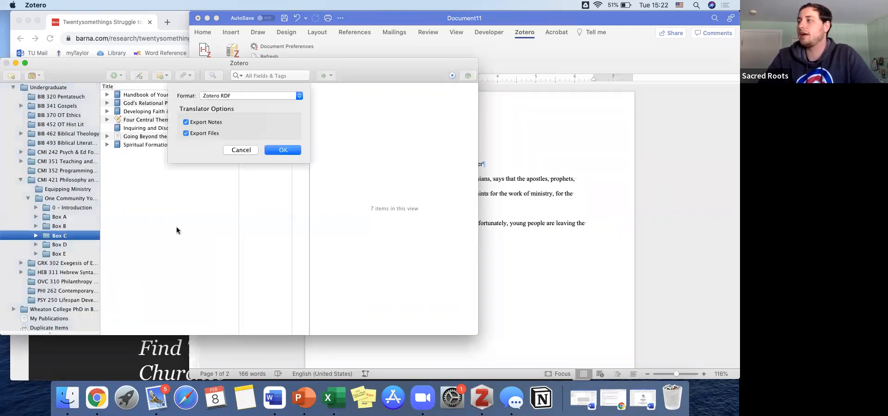
click(186, 123)
click(186, 123)
click(185, 123)
click(186, 123)
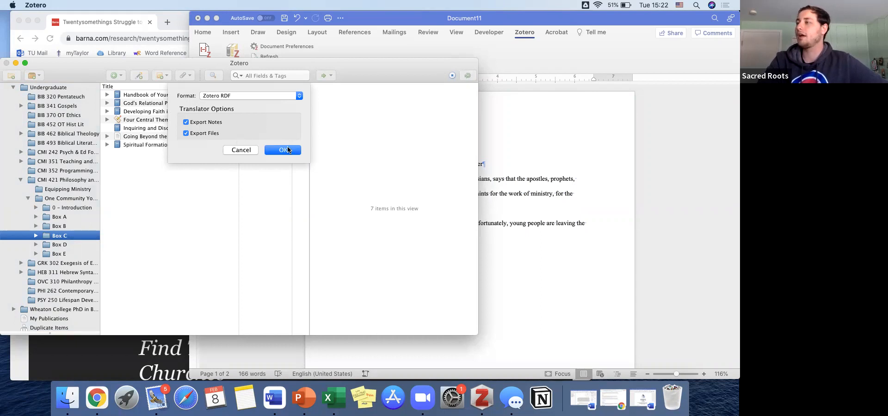
click(287, 147)
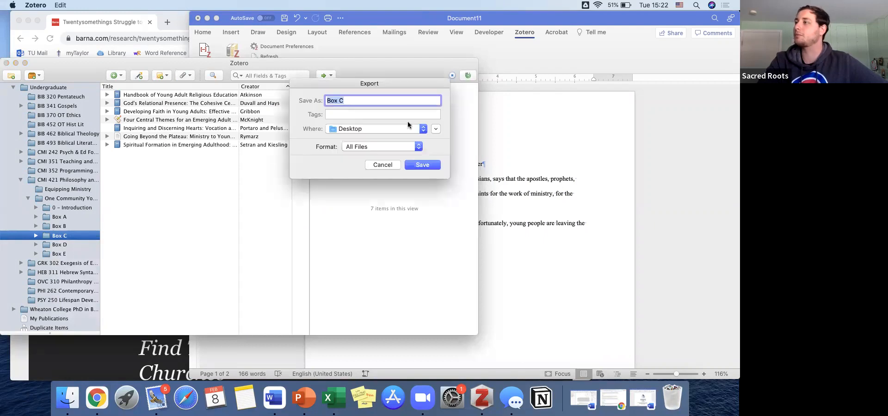
click(428, 162)
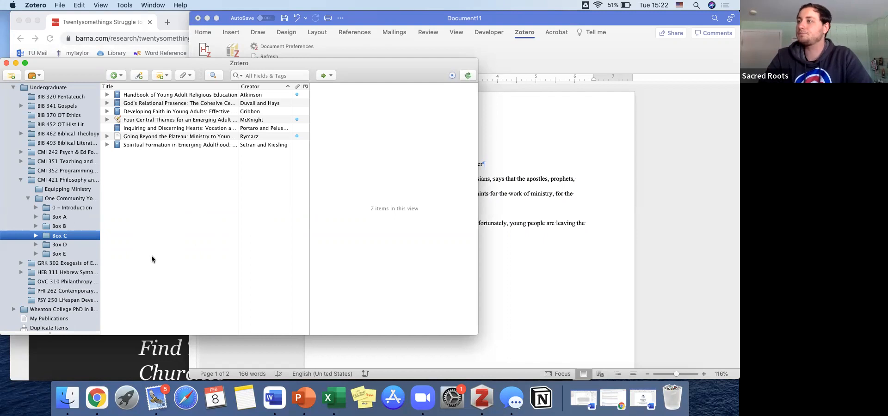
click(178, 145)
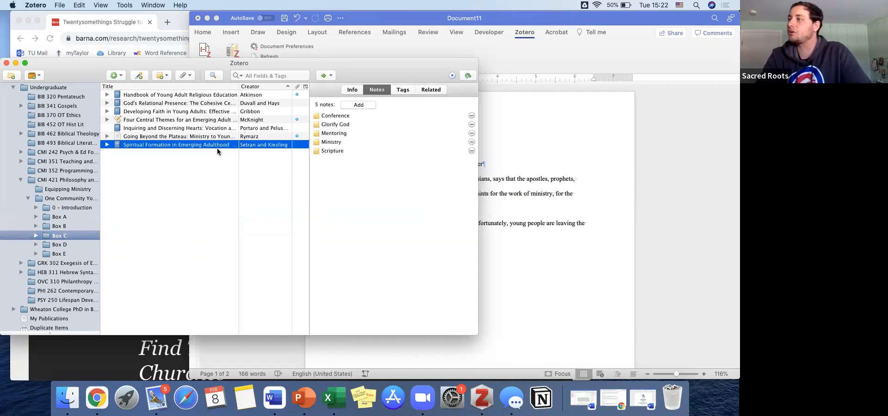
right_click(184, 147)
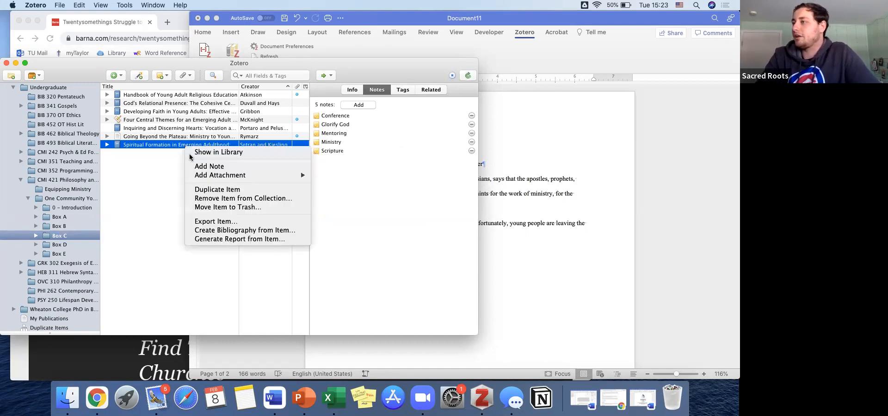
click(237, 222)
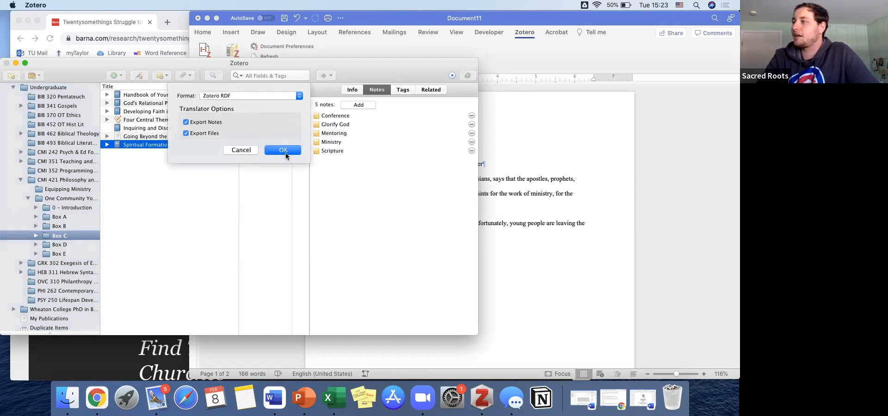
click(285, 152)
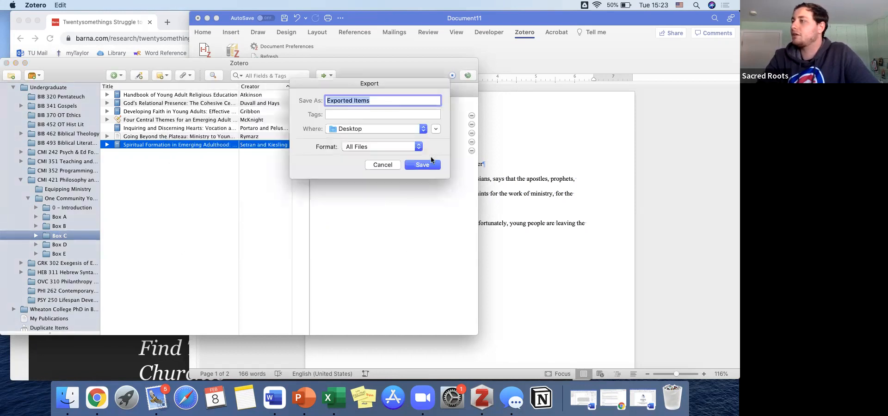
click(382, 165)
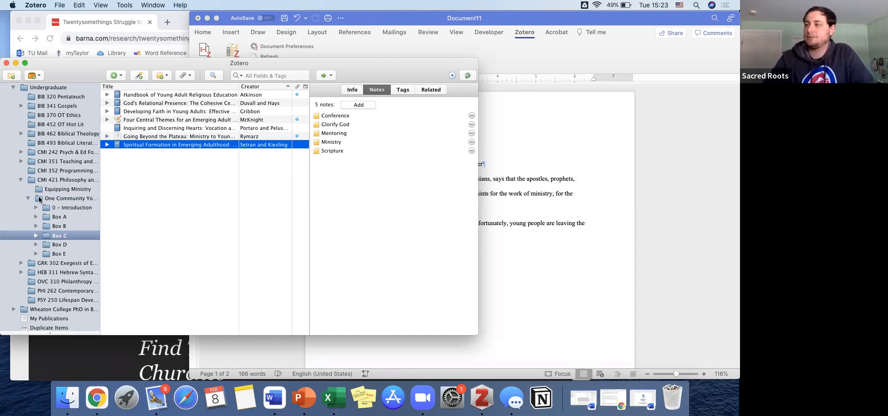
- Look over the whole collection tree, leaving My Library and the SRTM Master Folder group library collapsed
scroll(51, 220, down, 3)
scroll(50, 218, down, 6)
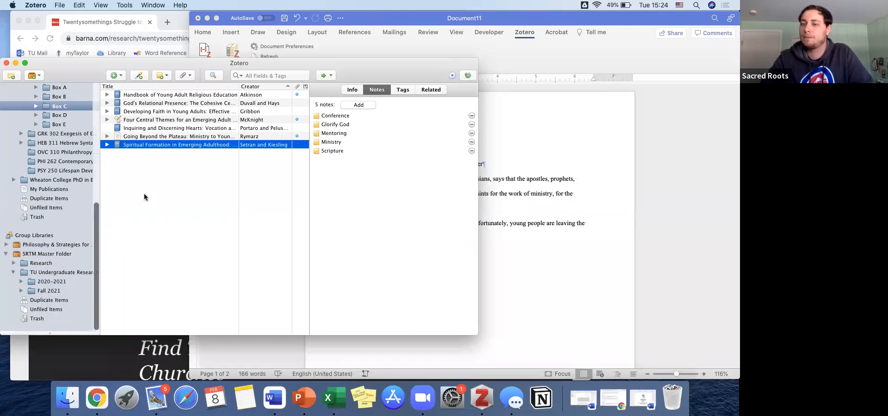
scroll(57, 203, up, 15)
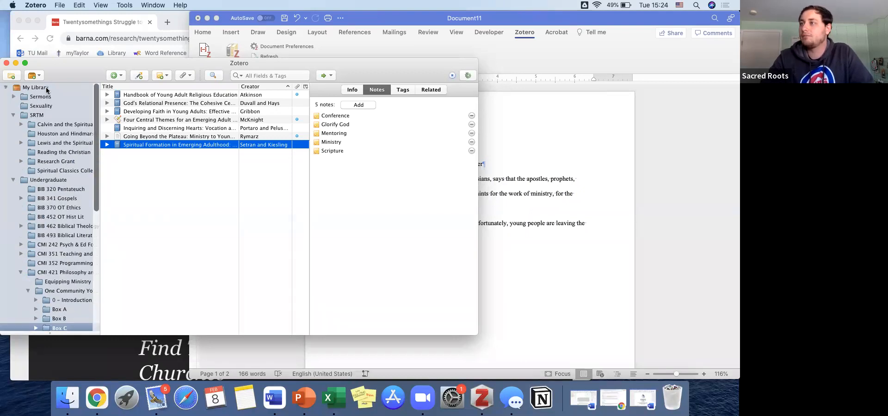
click(6, 87)
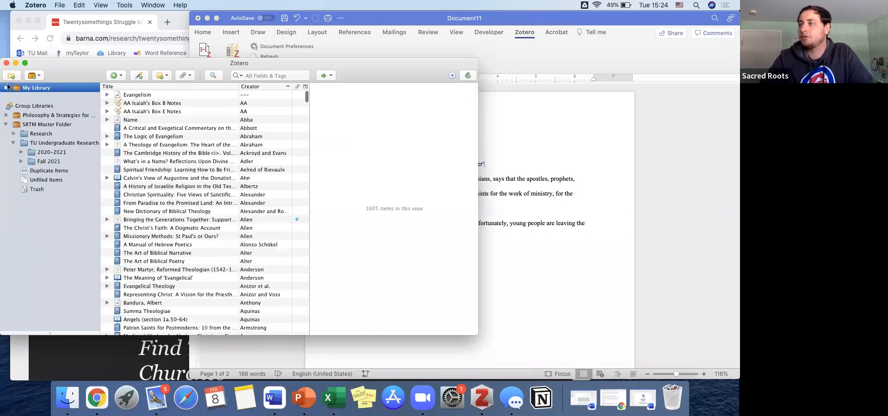
click(6, 88)
scroll(38, 134, down, 10)
scroll(38, 135, up, 10)
click(6, 88)
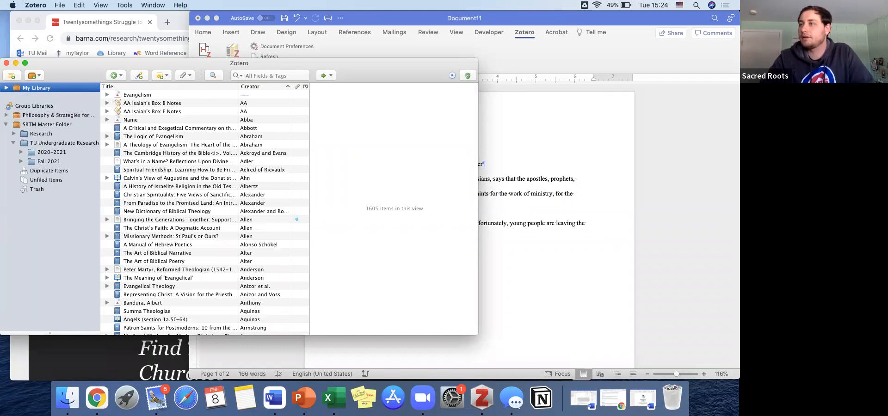
click(6, 125)
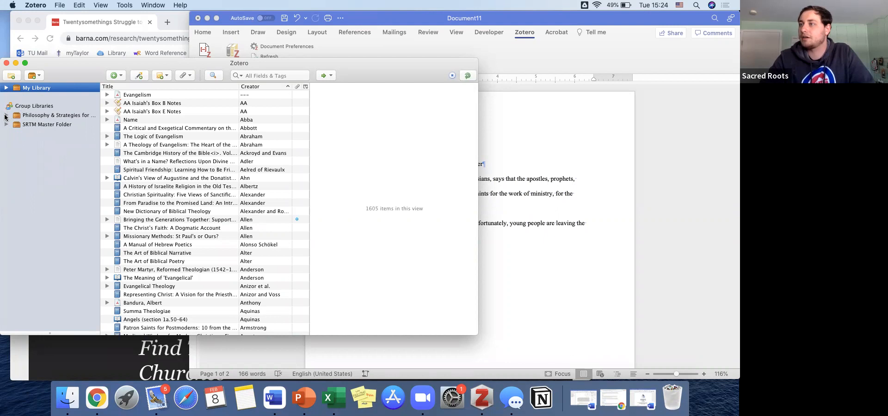
- Expand the Philosophy & Strategies group library and view its identity, Pstrat, One Community and student ministry collections
click(6, 115)
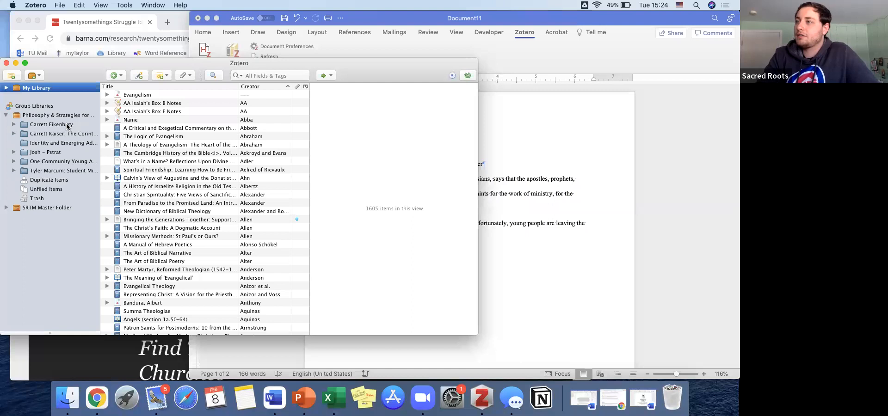
click(53, 145)
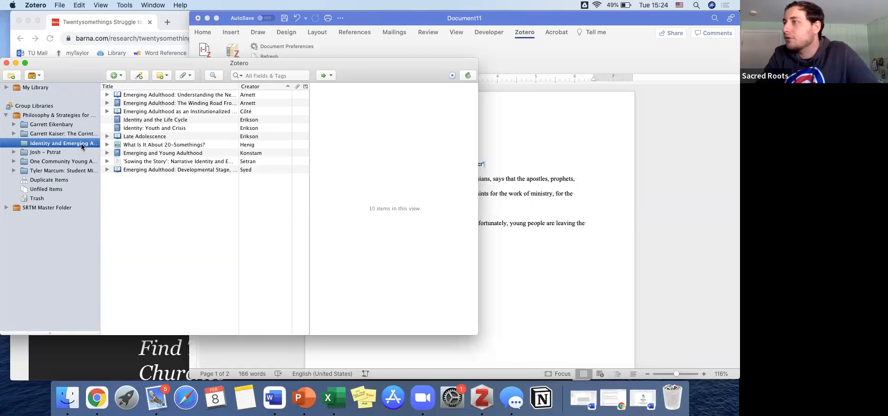
click(35, 154)
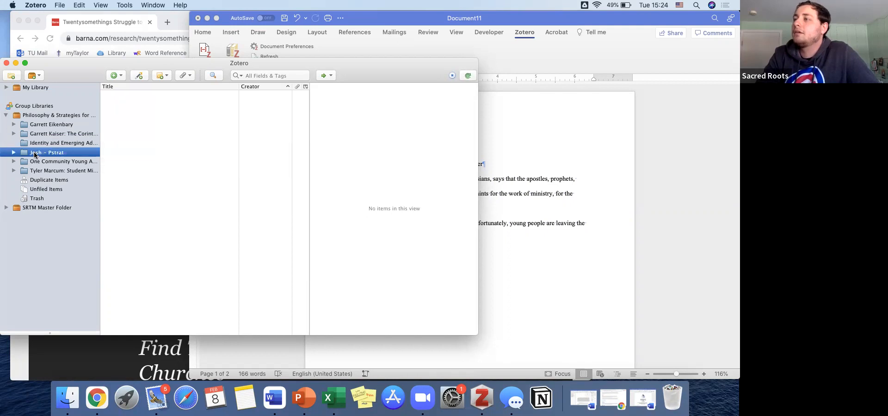
click(49, 163)
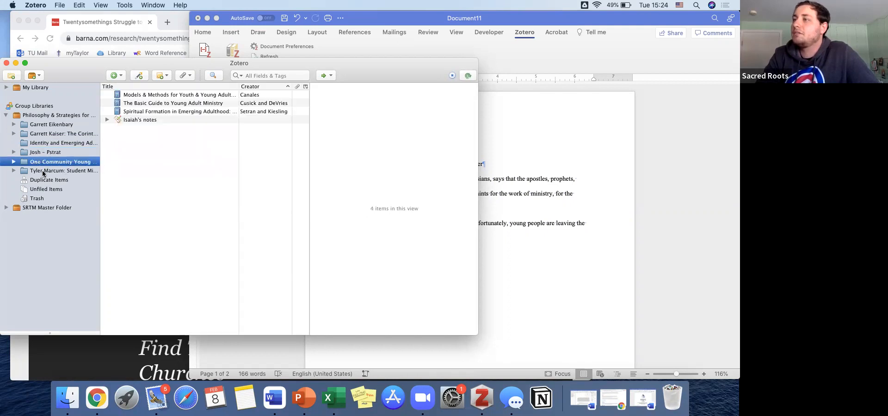
click(44, 172)
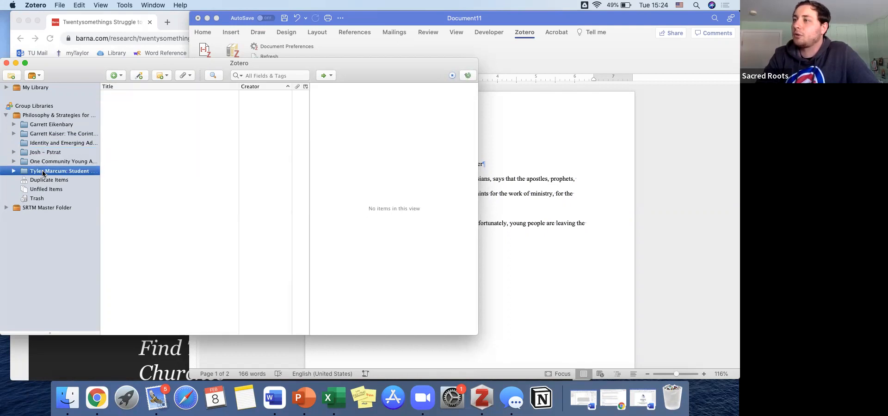
click(6, 115)
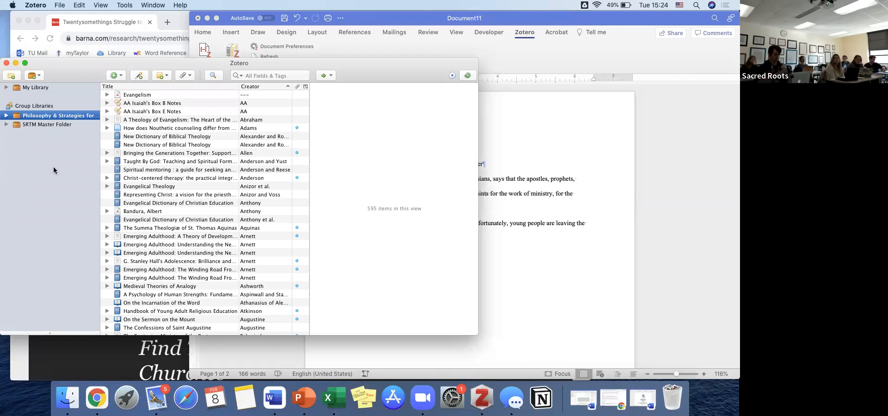
click(6, 115)
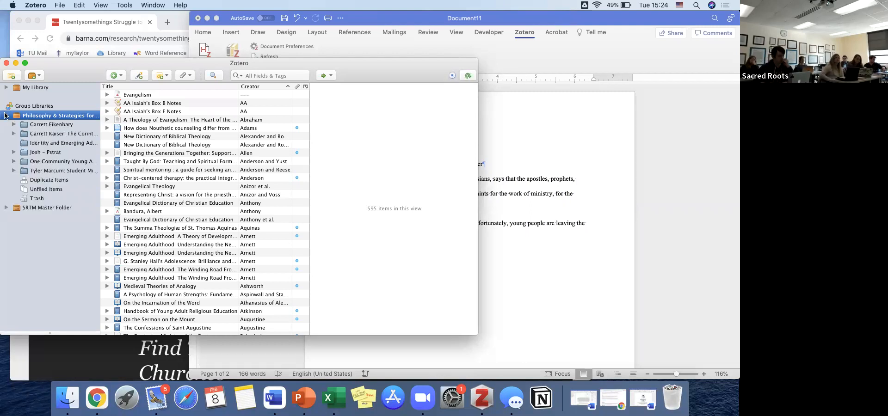
click(38, 162)
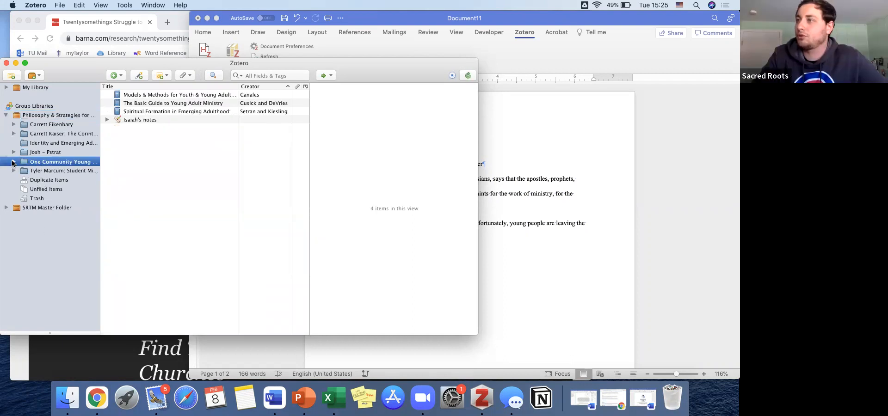
- Examine how Sources Used is organized in the second student's collection, including the Box E and Box A subcollections, and collapse it again
click(14, 134)
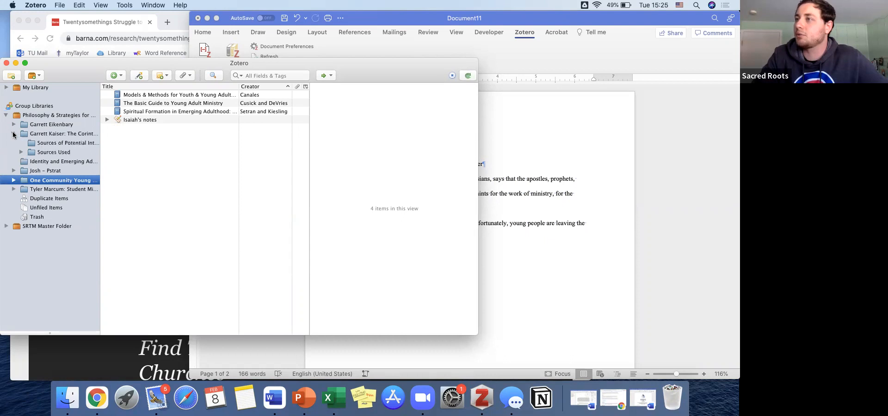
click(21, 152)
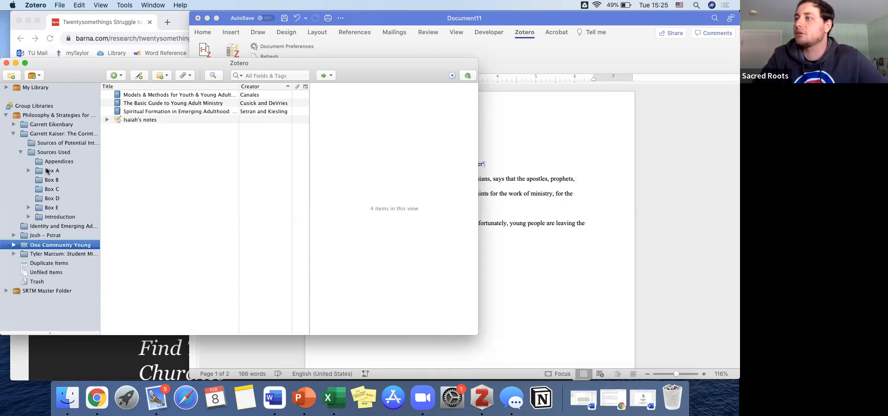
click(29, 207)
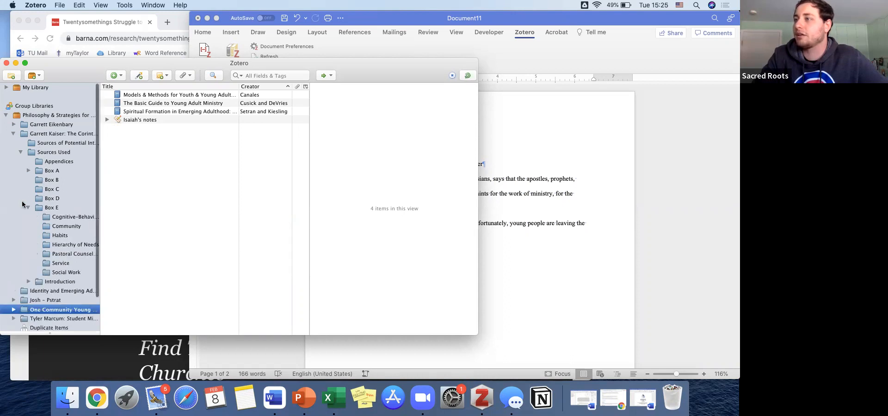
click(28, 207)
click(28, 171)
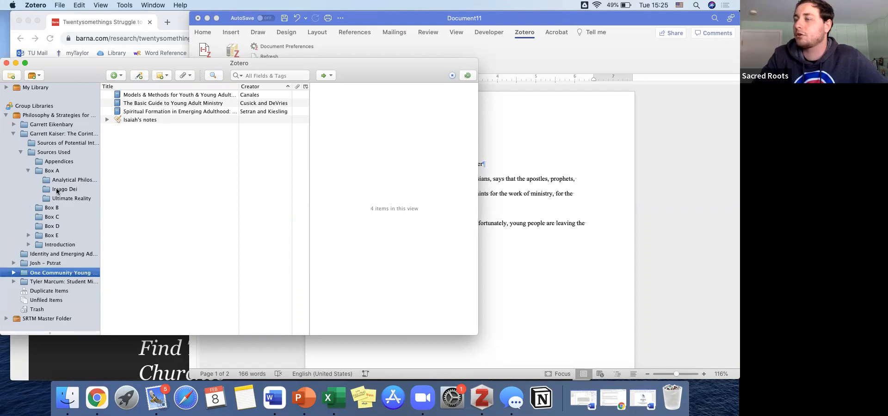
click(28, 171)
click(21, 152)
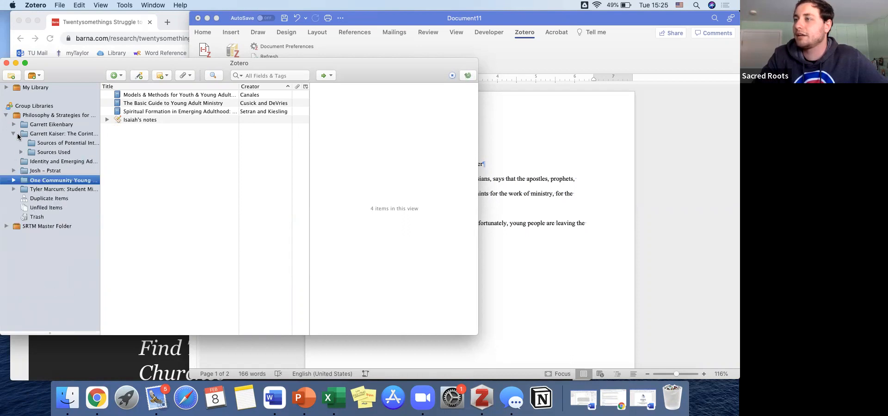
click(14, 135)
- Expand the group's One Community collection with Box A and Box B, and view the sources in 4 Social Justice and 5 Identity
click(14, 162)
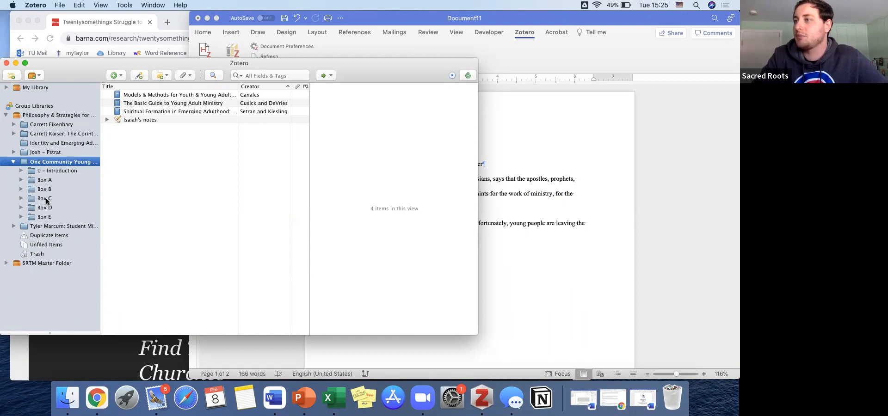
click(20, 180)
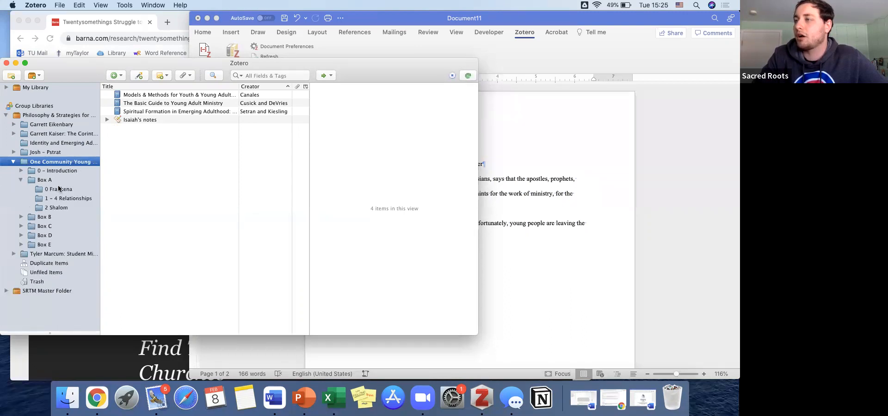
click(21, 179)
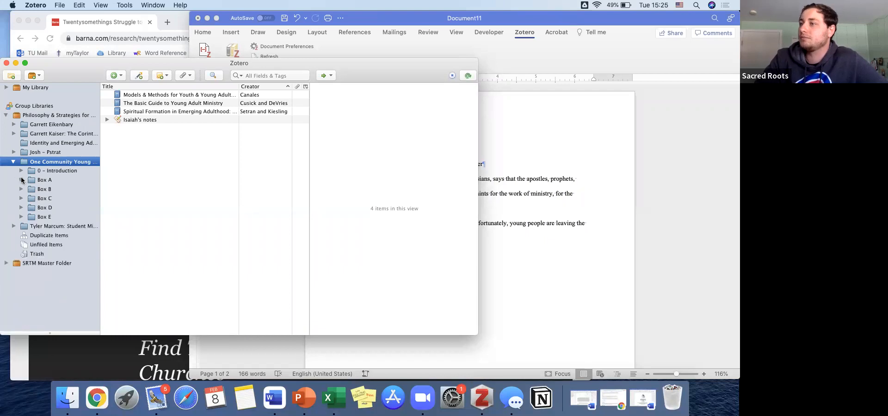
click(20, 189)
click(21, 180)
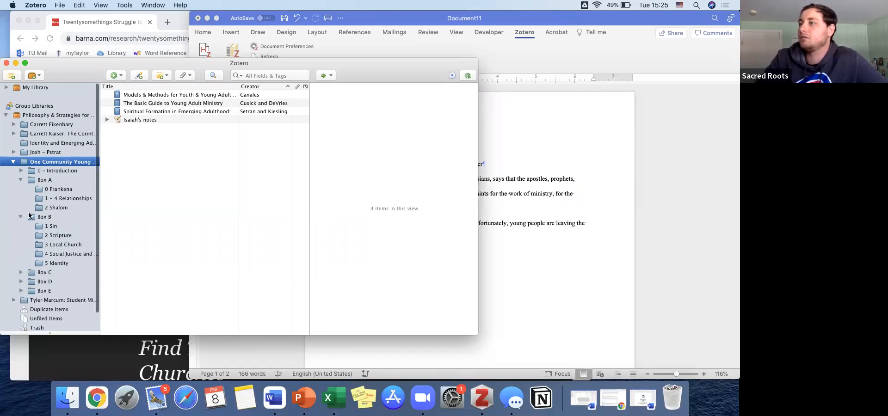
scroll(29, 214, down, 2)
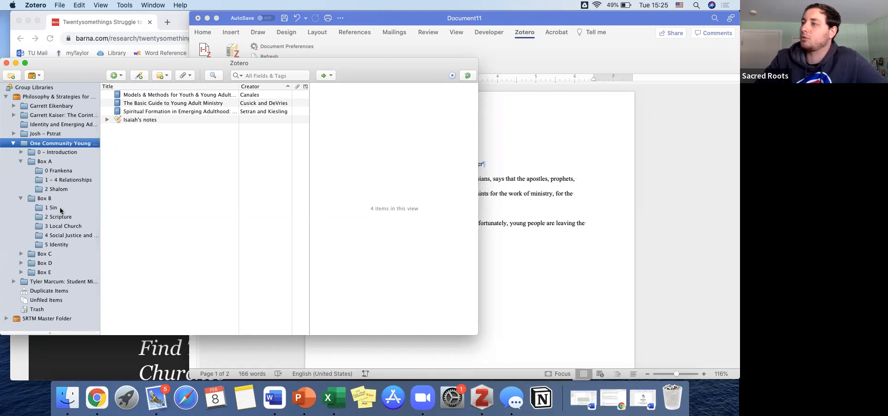
click(70, 236)
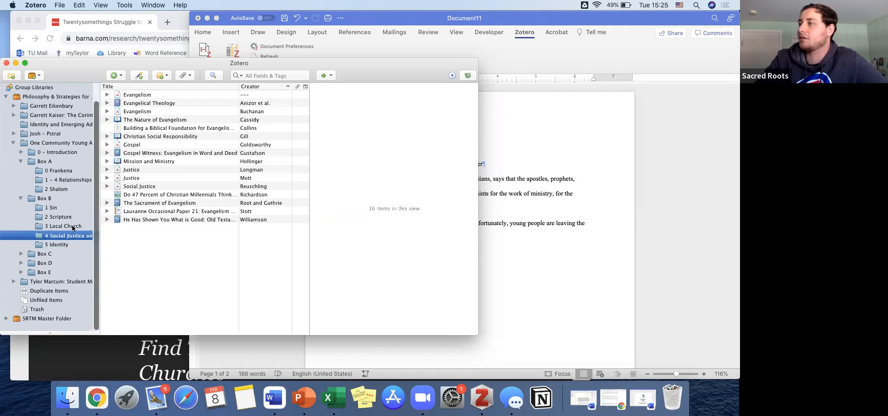
mouse_move(101, 96)
mouse_down()
mouse_move(147, 94)
mouse_move(96, 94)
mouse_up()
click(57, 246)
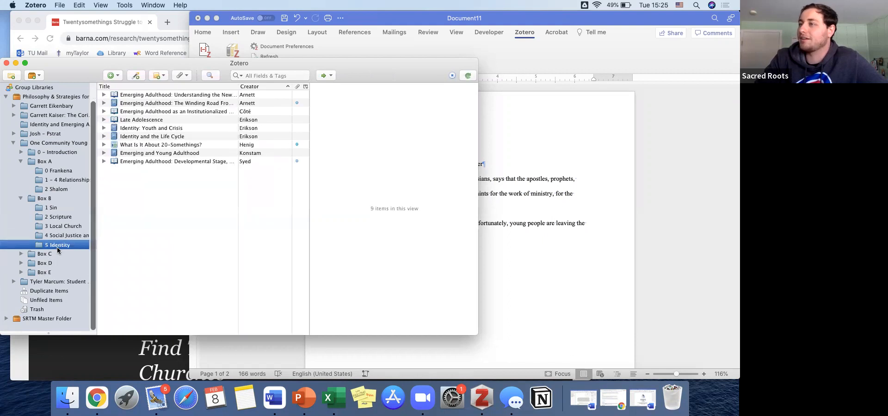
- Expand Box C, Box D and Box E in the One Community collection and look over their subcollections
click(21, 254)
click(21, 263)
click(20, 273)
scroll(20, 274, up, 5)
scroll(19, 274, down, 1)
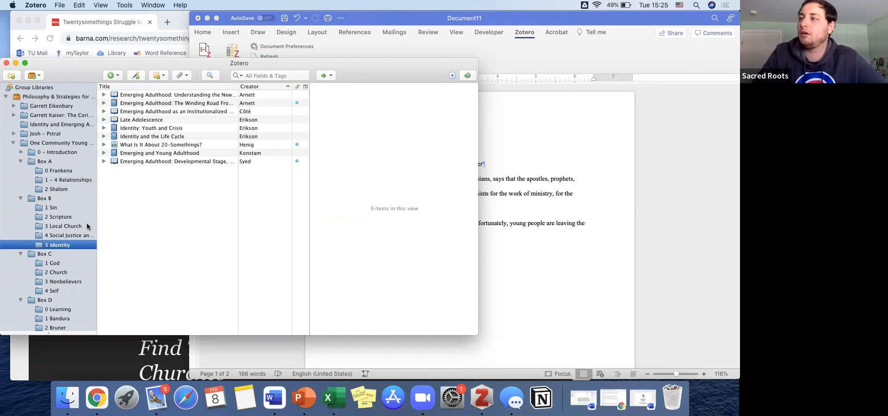
- Open the 0 Frankena subcollection in Box A, go through its sources, and show the bibliographic details of Philosophy of Education
click(16, 171)
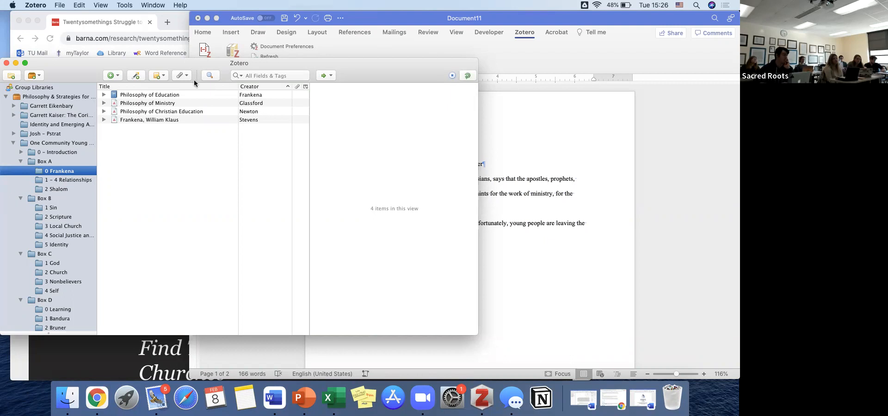
click(122, 97)
click(125, 104)
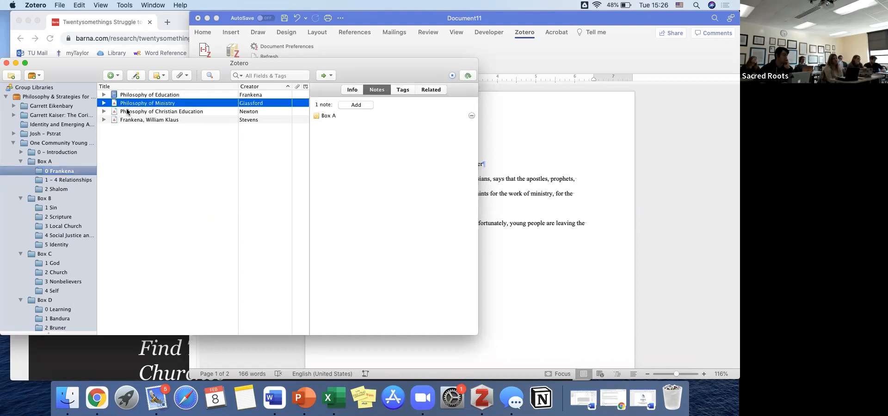
click(129, 111)
click(131, 96)
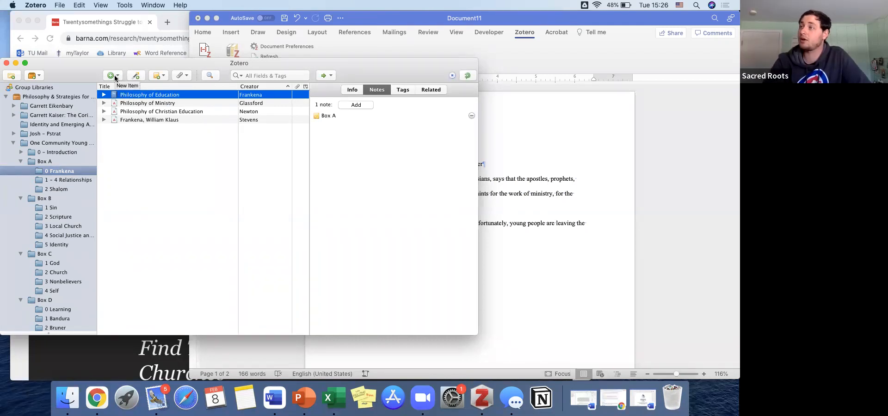
click(353, 89)
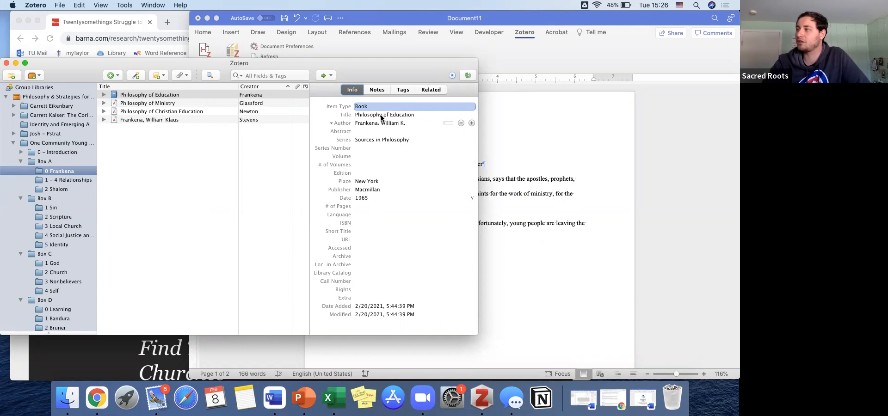
- Go through the dictionary entries Philosophy of Ministry, Philosophy of Christian Education and Frankena, William Klaus, viewing each one's bibliographic details
click(137, 104)
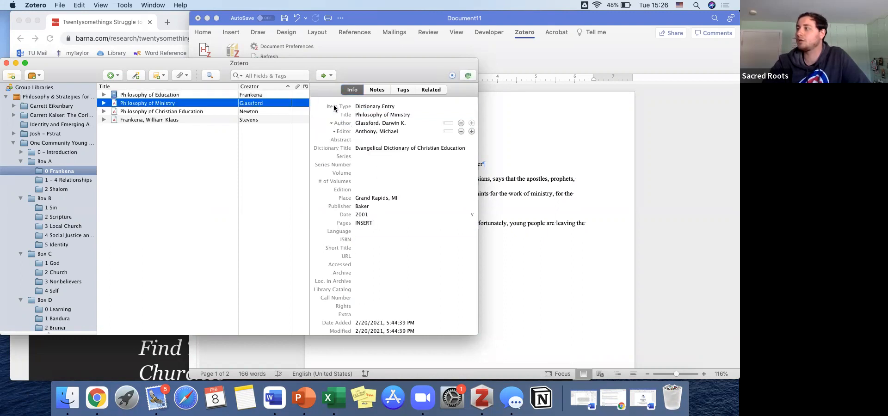
click(133, 112)
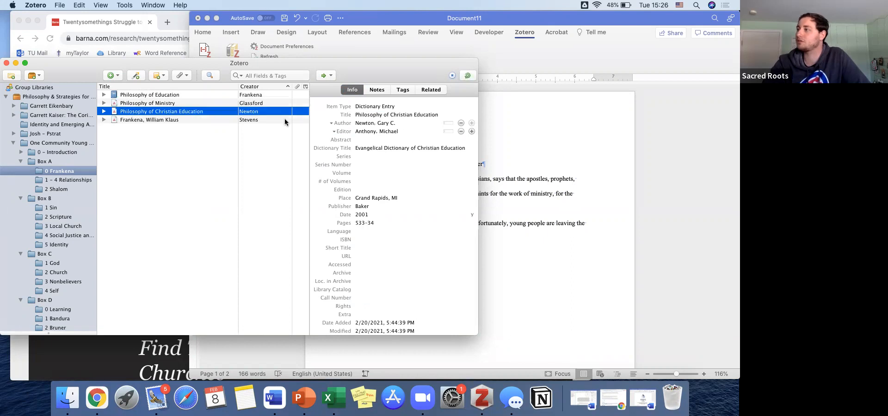
click(181, 121)
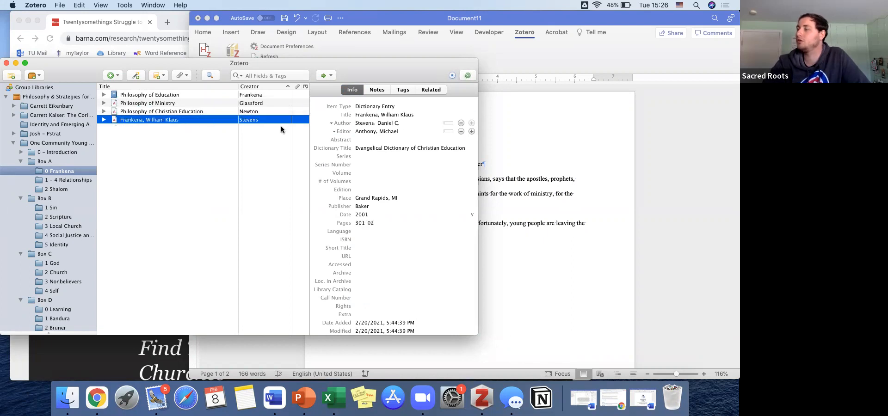
- Open Box B's 3 Local Church subcollection and view the details of the No Need for Church and 'Sowing the Story' articles
click(57, 216)
click(64, 226)
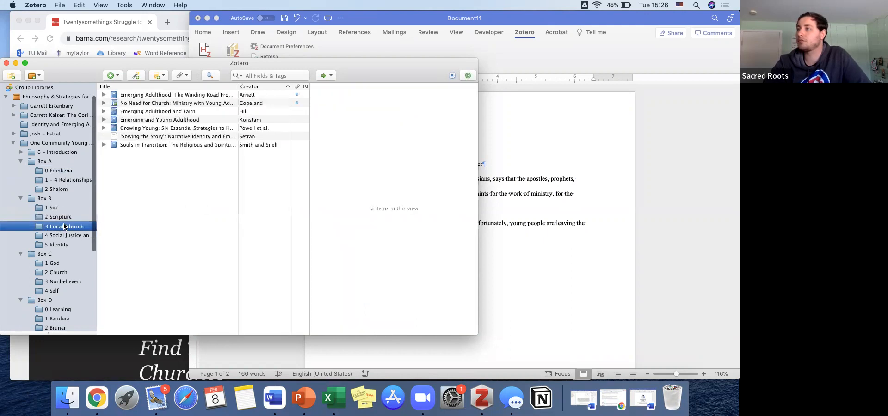
click(131, 103)
click(373, 117)
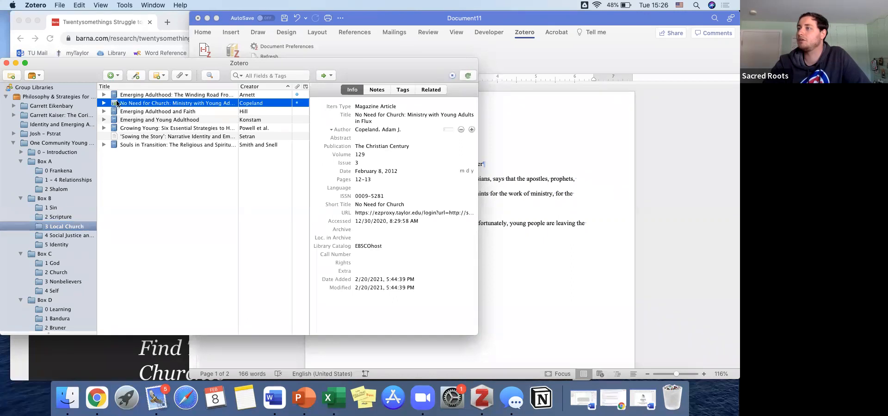
click(134, 137)
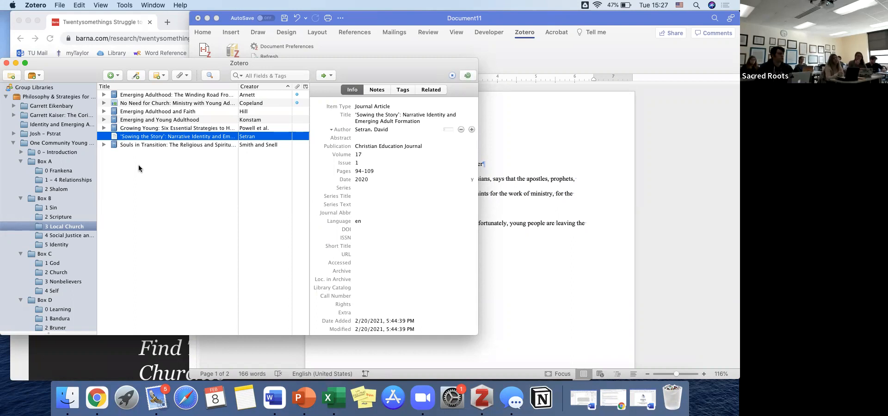
- View the sources in 0 - Introduction and 0 Frankena, and check which subcollections the introduction contains
click(62, 153)
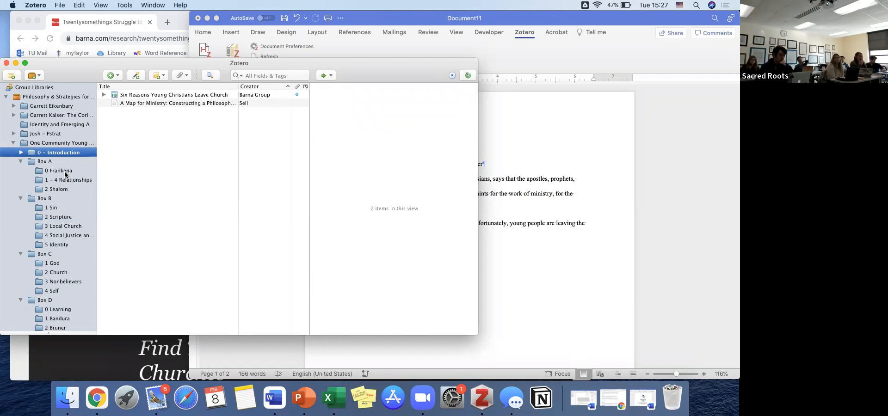
click(65, 172)
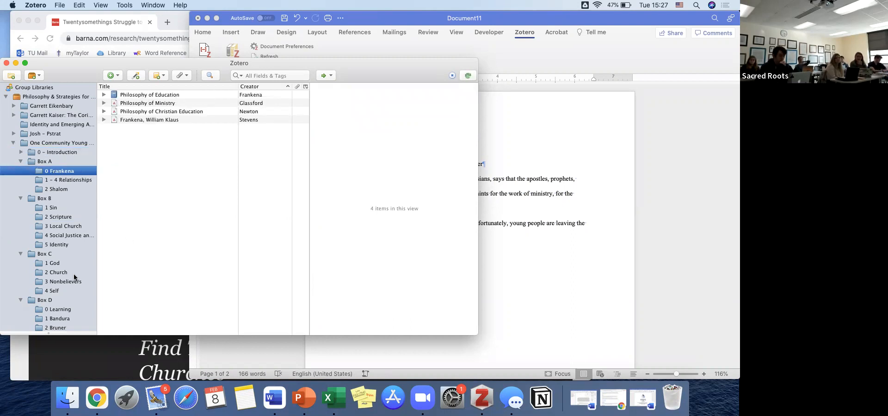
click(21, 152)
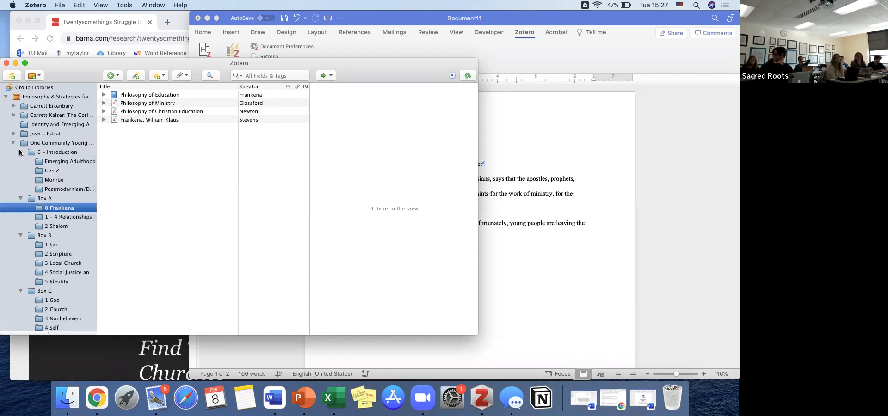
click(21, 152)
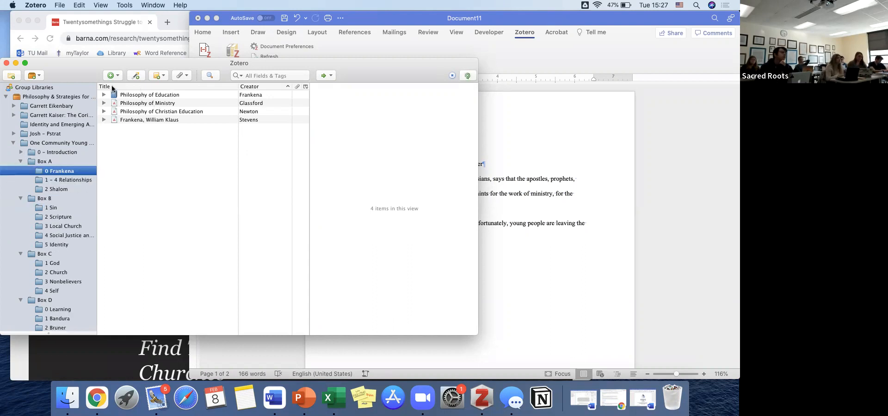
- Expand all the sources in 0 Frankena and read the Box A quotation notes attached to them
click(103, 94)
click(103, 94)
click(104, 111)
click(103, 128)
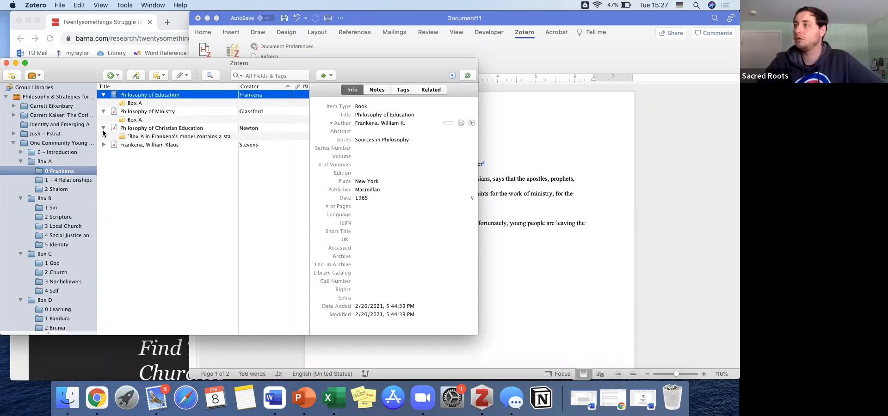
click(103, 144)
click(128, 153)
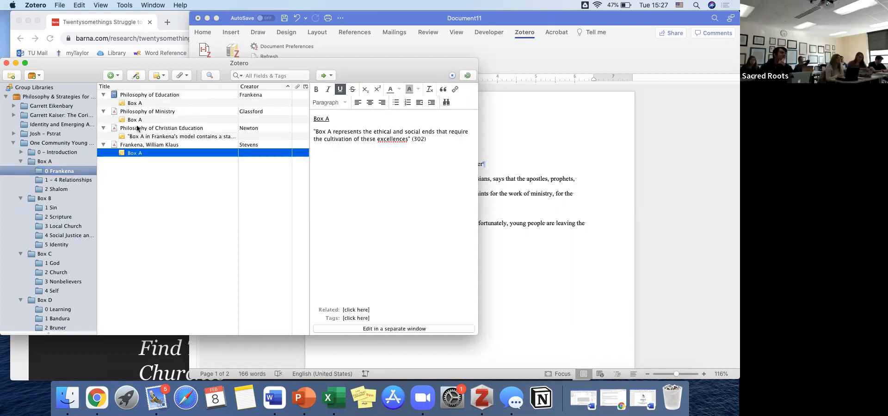
click(143, 136)
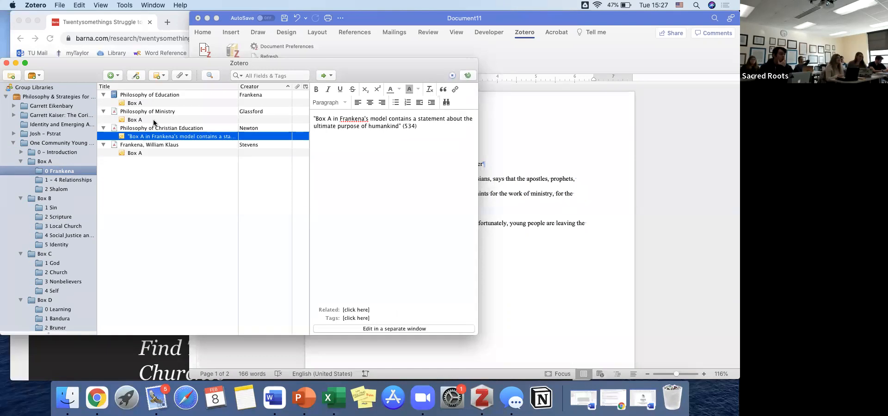
click(141, 122)
click(142, 103)
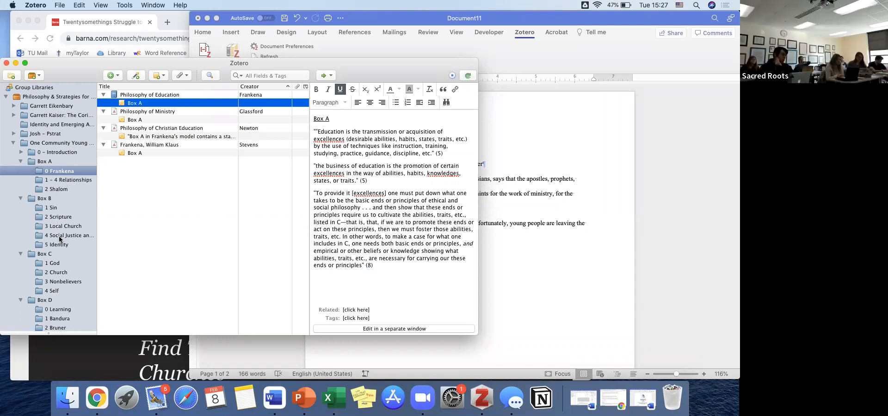
- View the Box B sources, and collapse the One Community collection and the Philosophy & Strategies group library
click(54, 198)
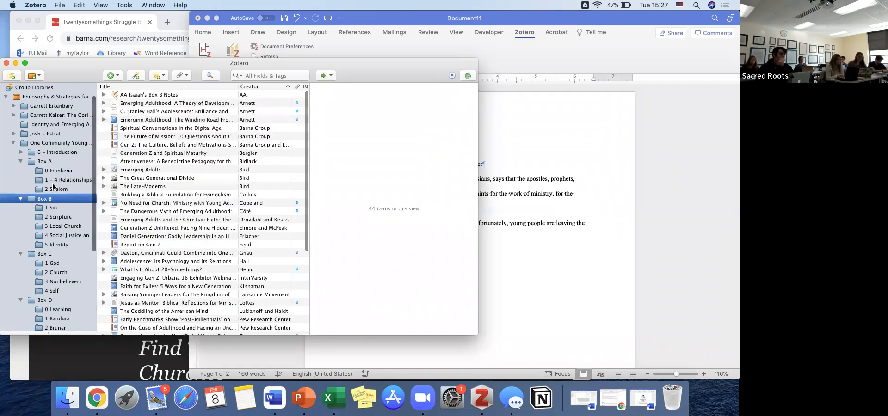
scroll(49, 160, up, 1)
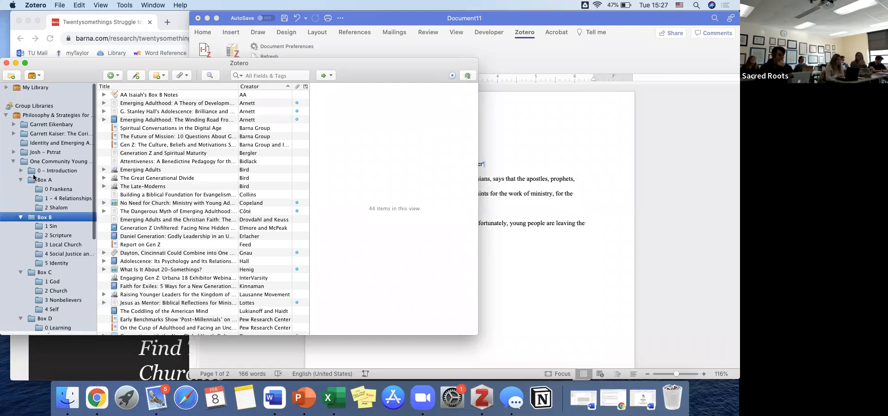
click(13, 161)
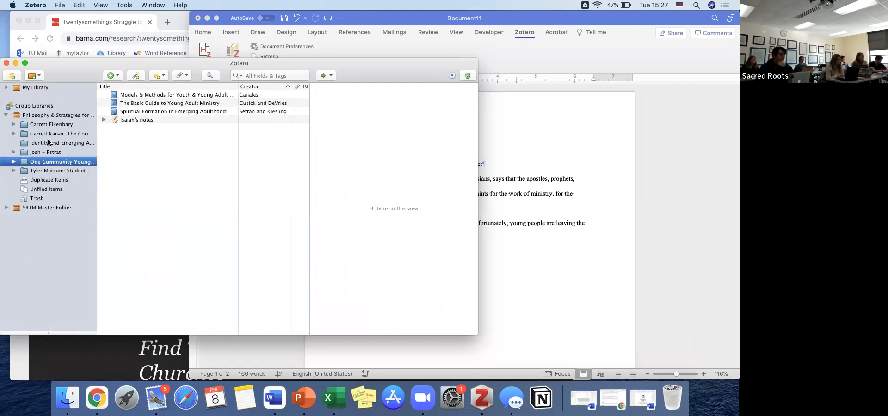
click(6, 115)
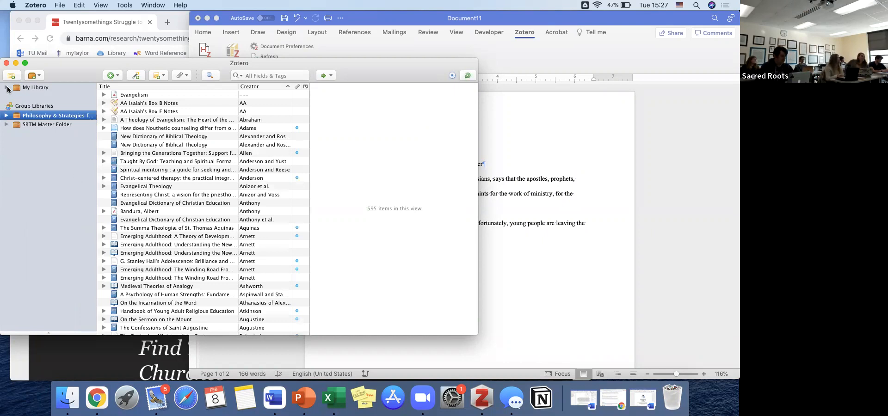
- Expand My Library, collapse SRTM, and look over the course collections inside Undergraduate before collapsing it again
click(6, 88)
click(13, 180)
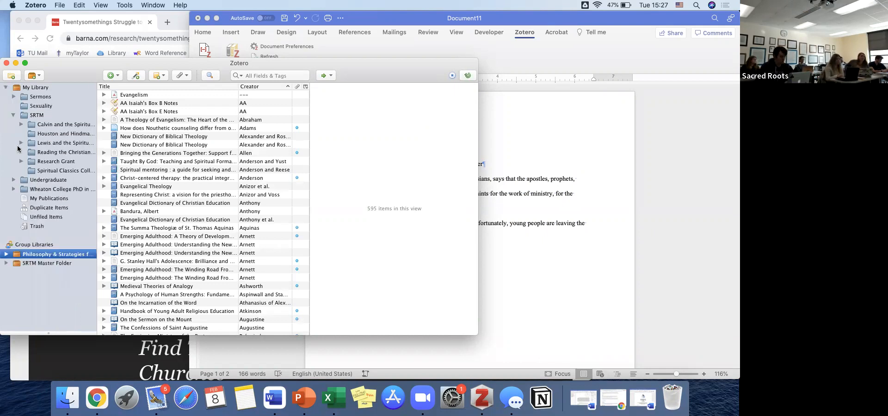
click(13, 115)
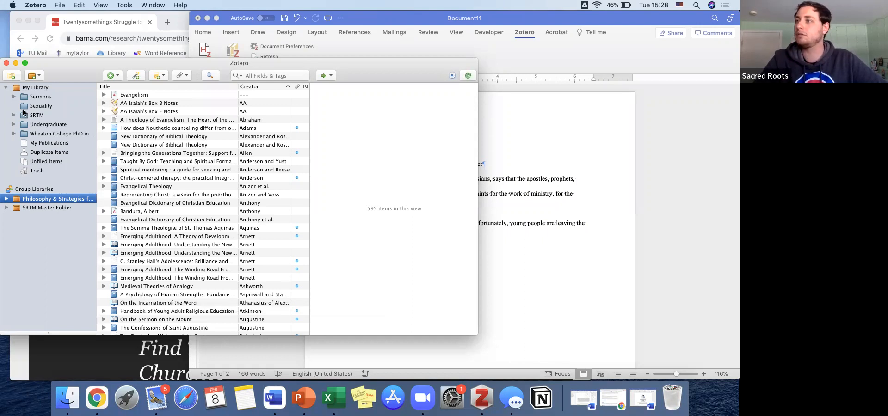
click(14, 124)
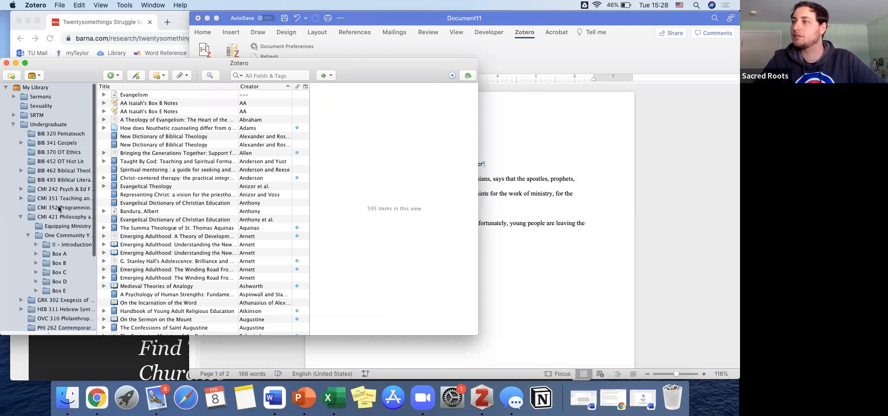
scroll(55, 185, down, 5)
scroll(54, 153, up, 5)
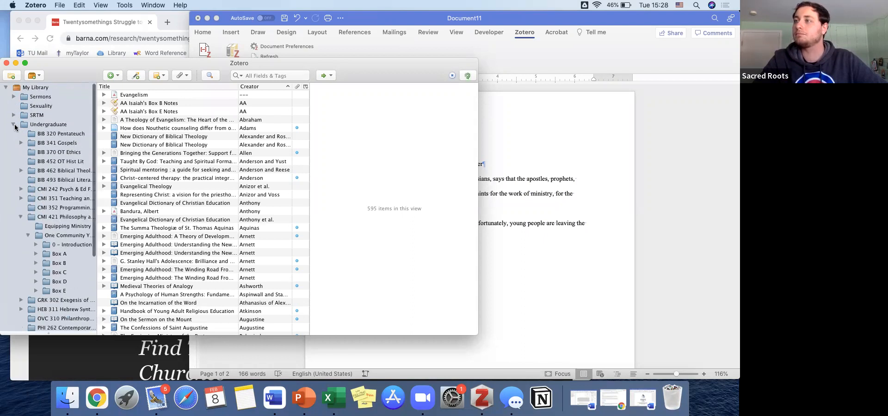
click(13, 124)
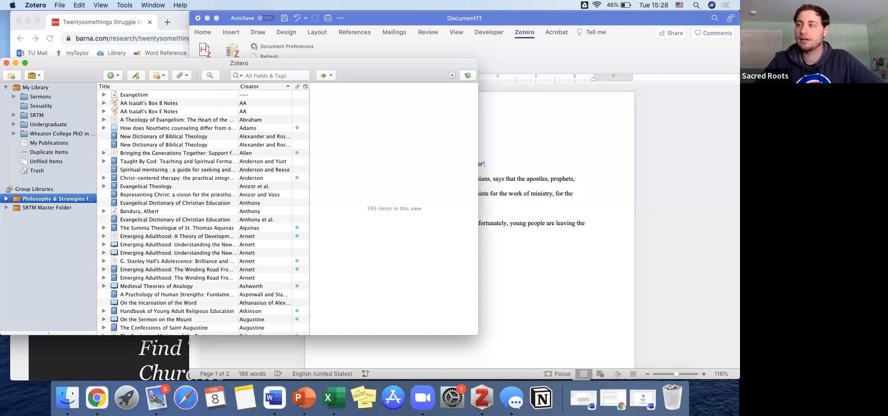
- Switch to Chrome, search the Zondervan Library's books for "ephesians clinton arnold", and open the Ephesians print book record
click(118, 23)
click(111, 54)
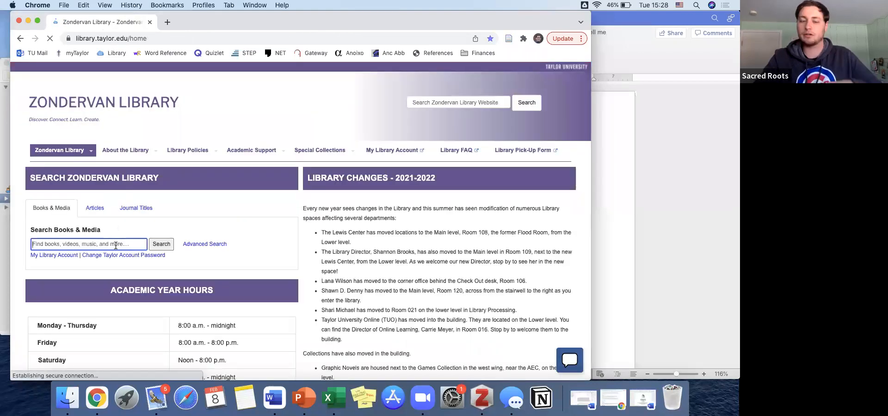
text(ephesia)
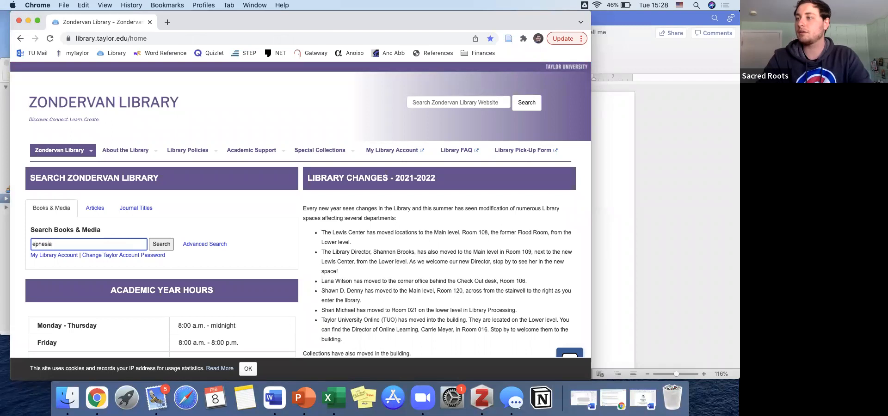
text(ns clinton arnold)
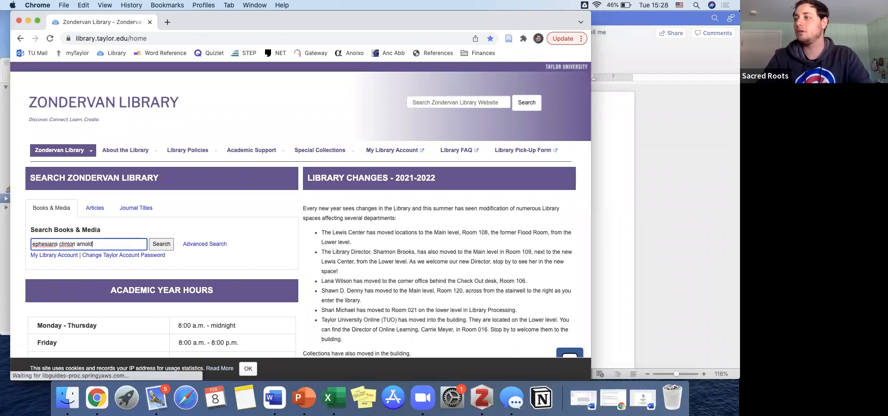
key(Return)
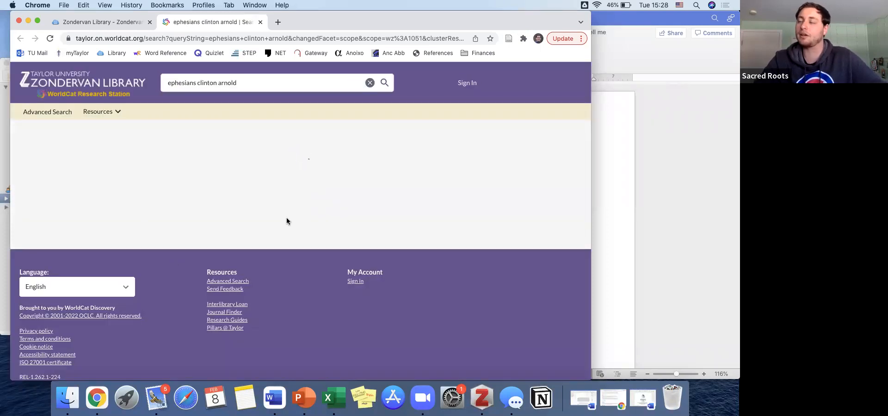
click(312, 238)
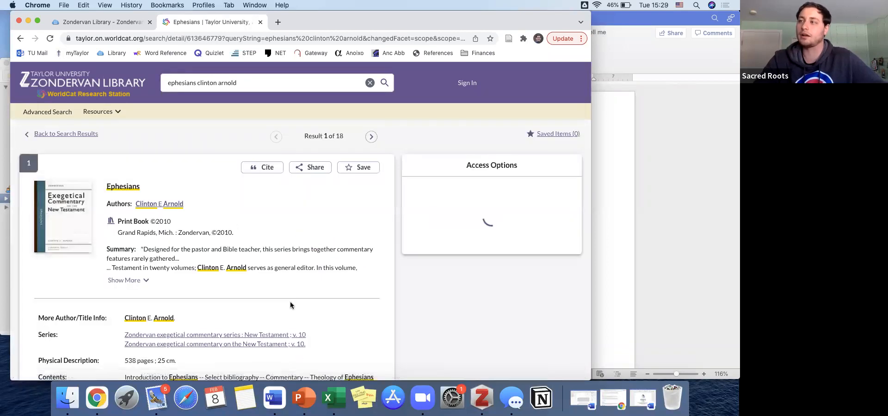
scroll(290, 304, down, 3)
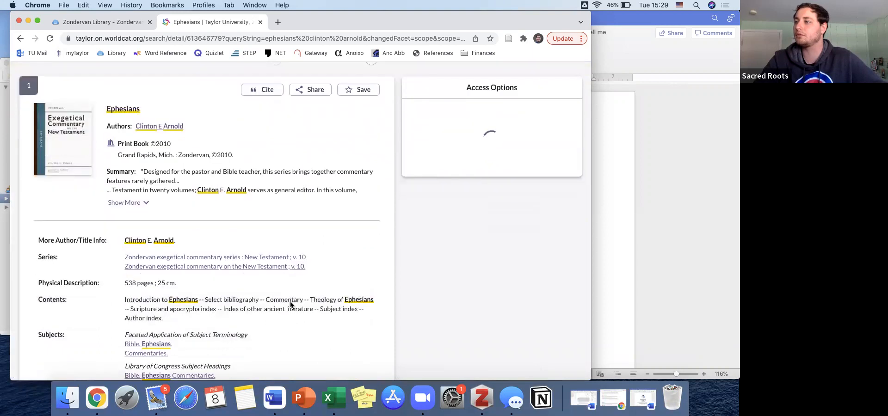
- Save the Ephesians book to the Philosophy & Strategies for Ministry library with the Zotero Connector, and check its entry in Zotero
click(507, 38)
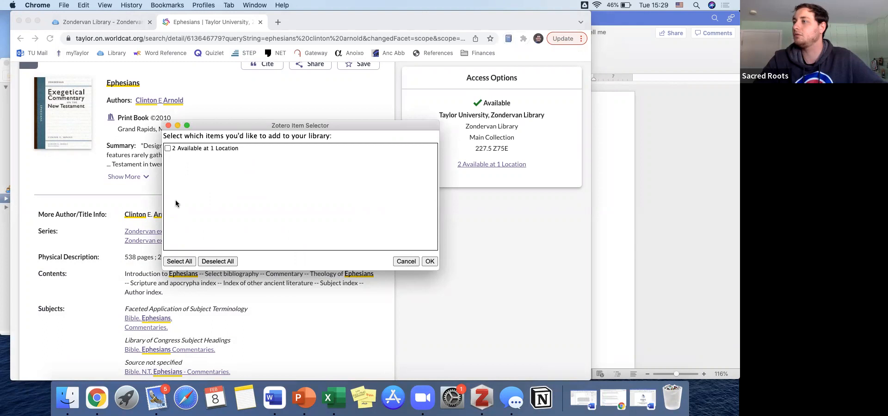
click(168, 148)
click(429, 261)
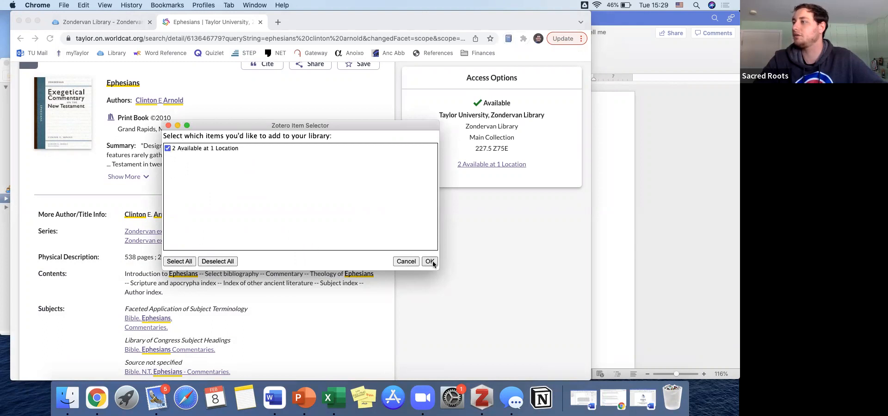
click(569, 82)
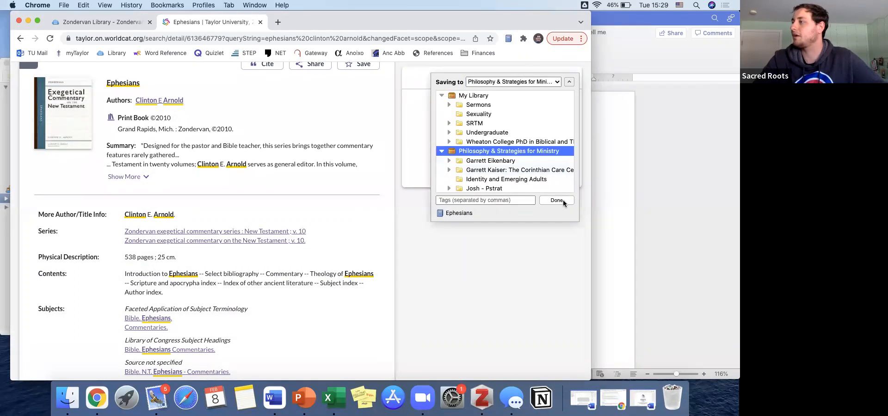
click(562, 200)
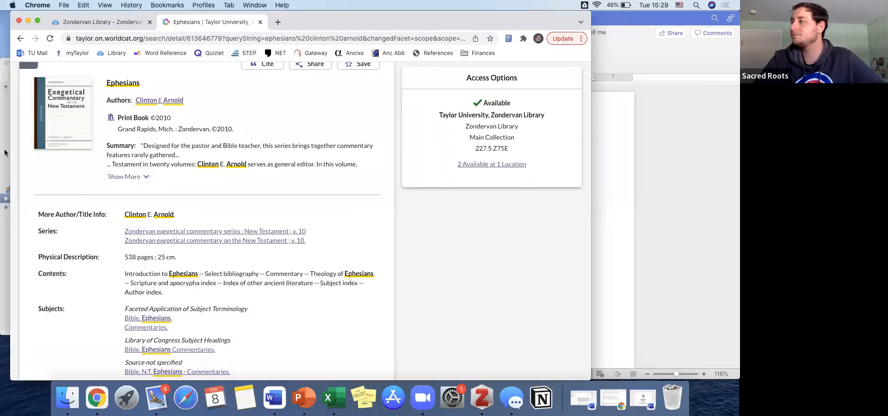
click(5, 153)
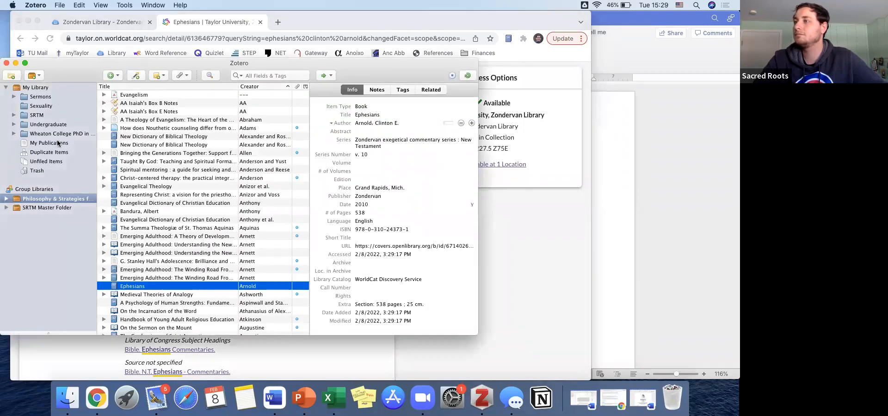
scroll(185, 208, down, 3)
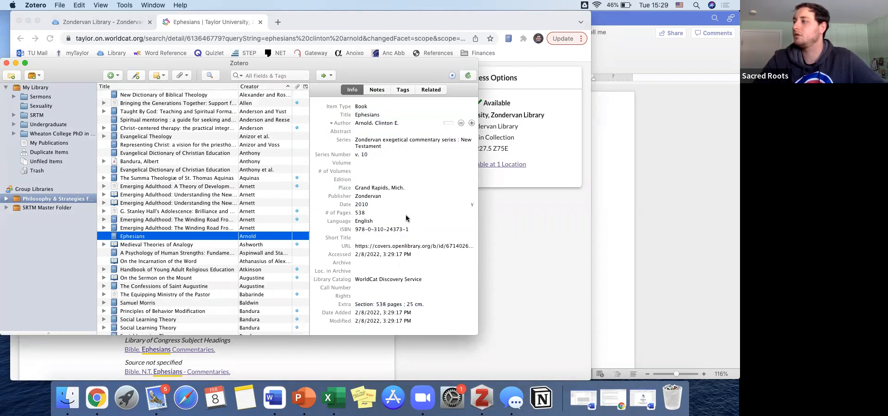
- Capitalize "Exegetical" in the Ephesians book's series title so it reads "Zondervan Exegetical commentary series : New Testament"
click(384, 140)
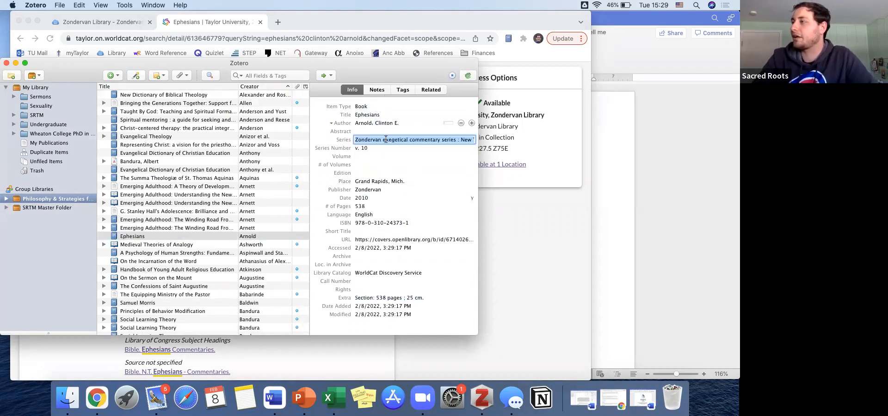
click(384, 140)
key(Delete)
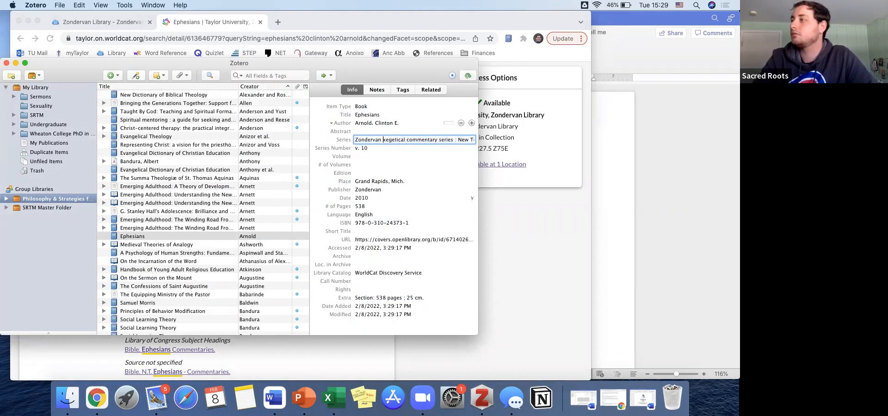
text(E)
click(378, 182)
- Set the Ephesians book's series number to 10 by removing the volume prefix
click(364, 155)
click(361, 154)
key(BackSpace)
key(BackSpace)
key(BackSpace)
click(395, 181)
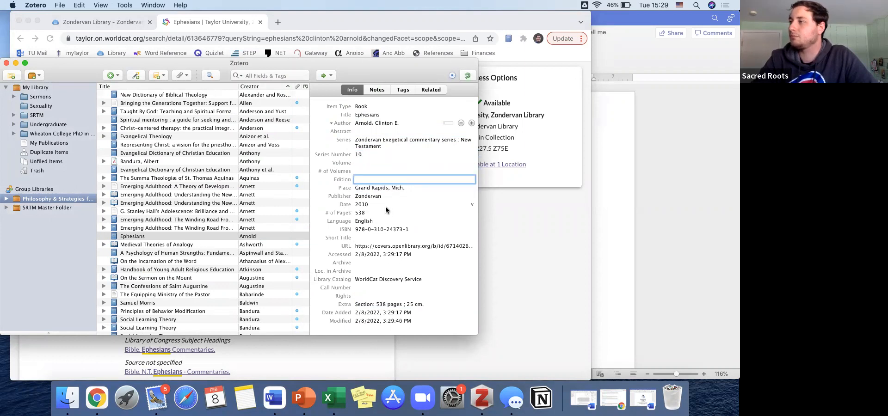
click(370, 223)
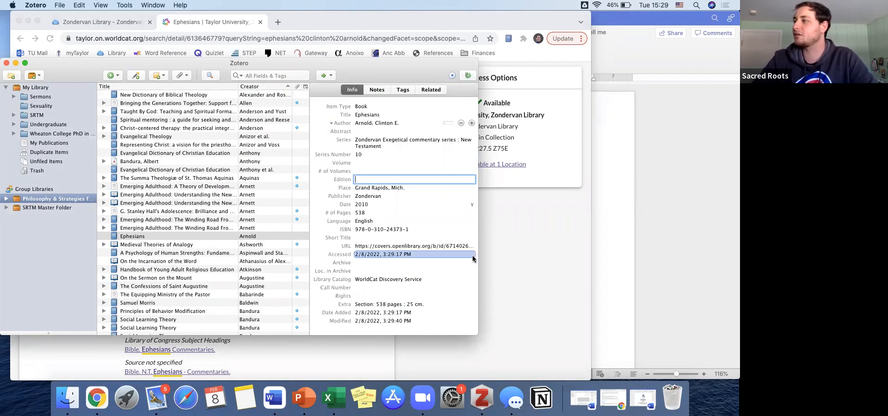
click(529, 285)
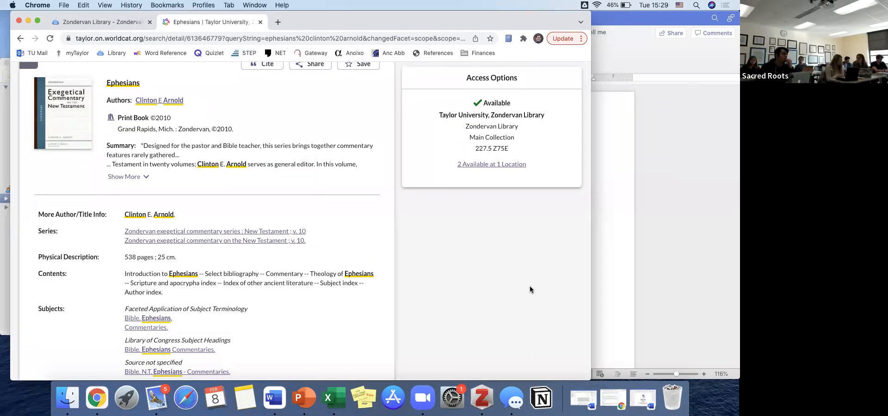
click(4, 177)
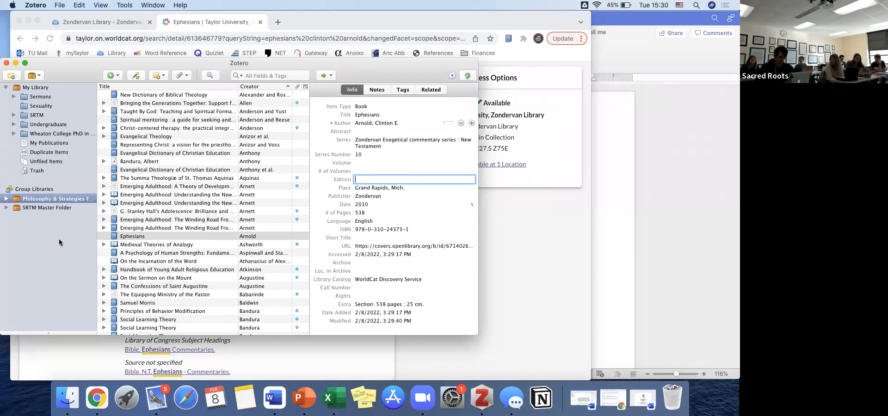
click(518, 333)
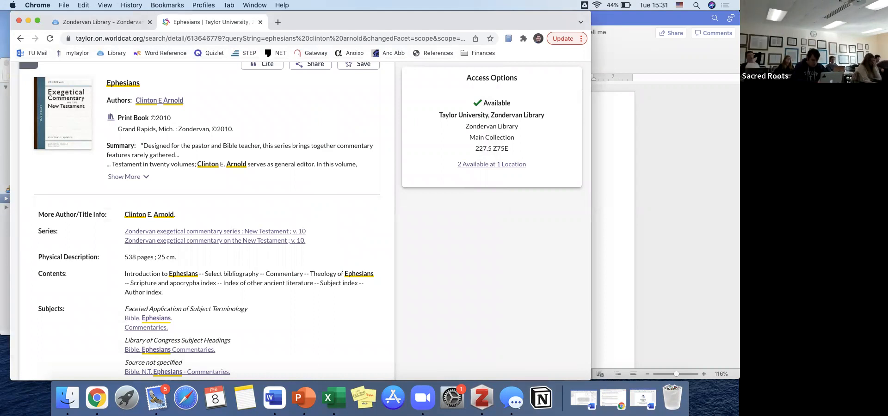
click(6, 172)
click(369, 279)
click(388, 196)
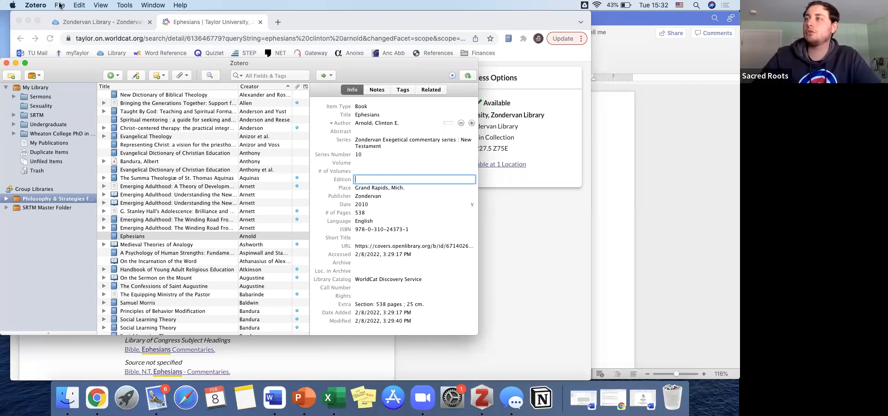
- Open Zotero's preferences, look over the Cite styles and the General file handling and group copying options, and close them
click(36, 5)
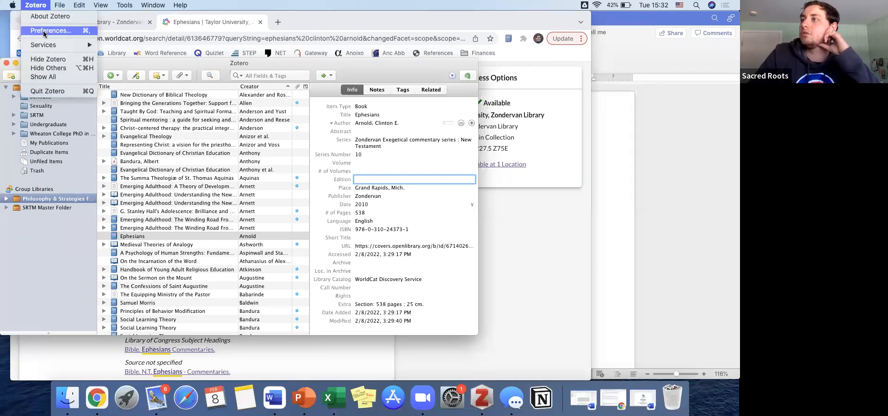
click(44, 31)
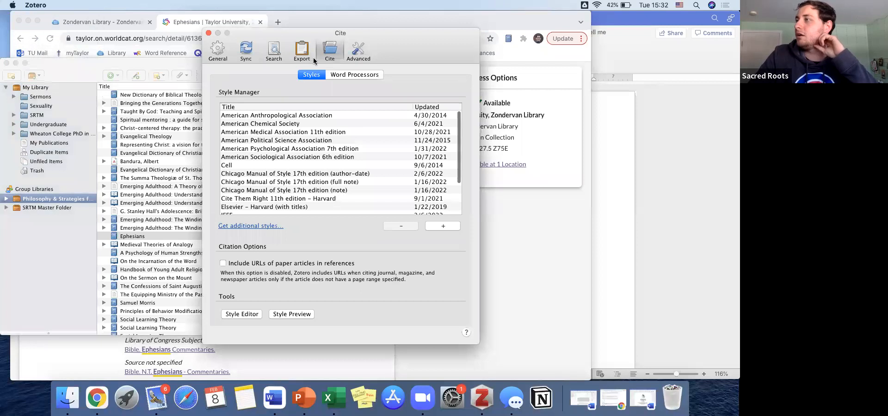
click(222, 52)
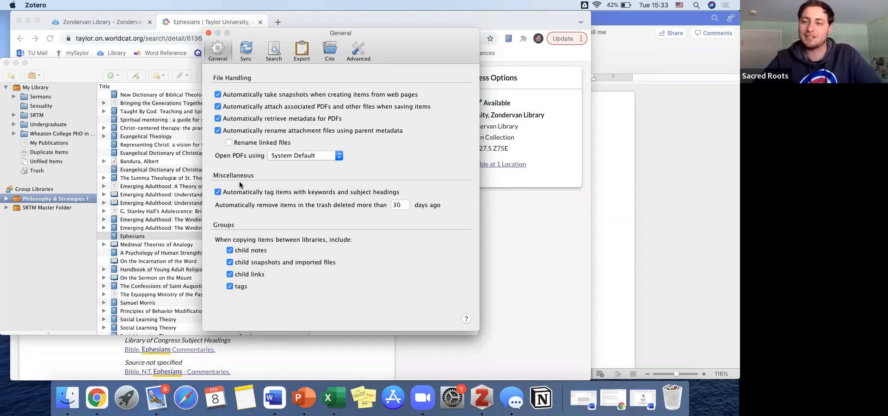
click(208, 33)
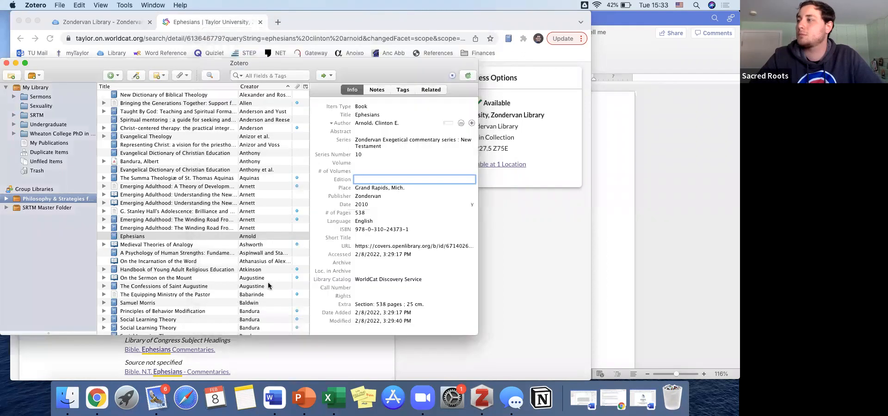
click(46, 295)
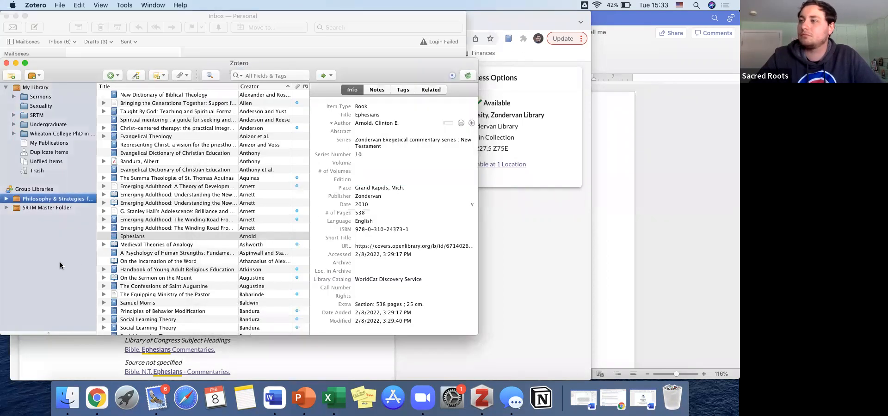